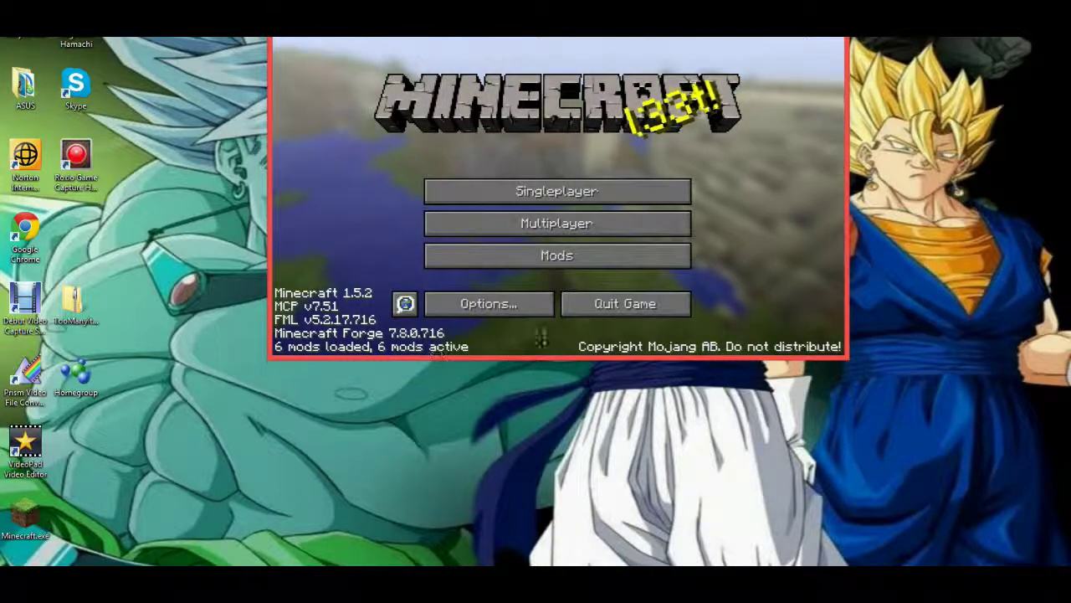
Reposition the Minecraft 1.5.2 Forge title-screen window toward the left of the desktop.
left_click(633, 305)
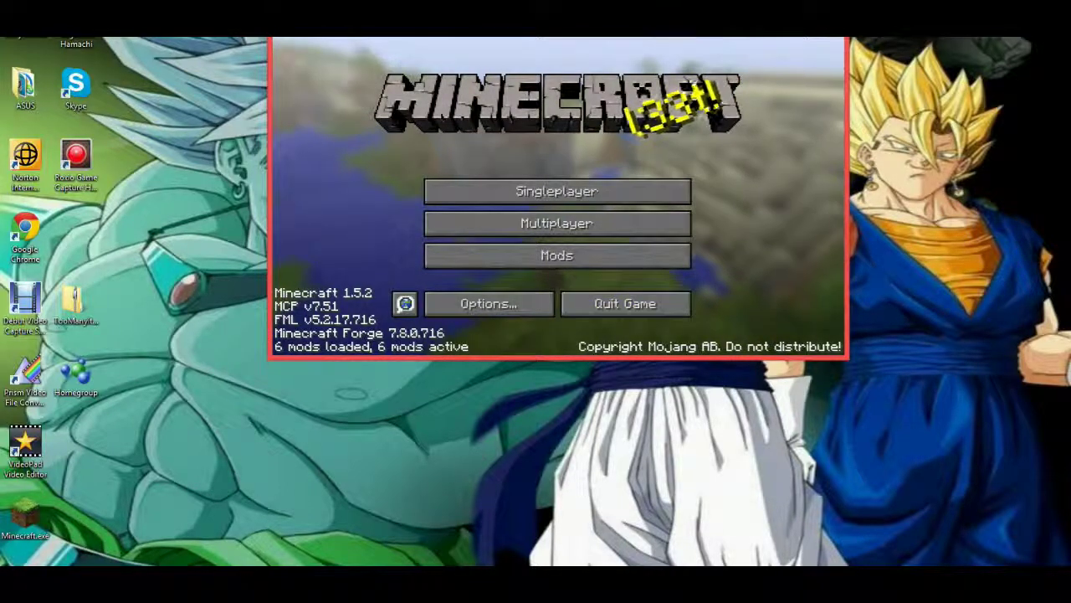
mouse_move(654, 34)
left_mouse_down()
mouse_move(661, 70)
mouse_move(665, 33)
mouse_move(656, 34)
left_mouse_up()
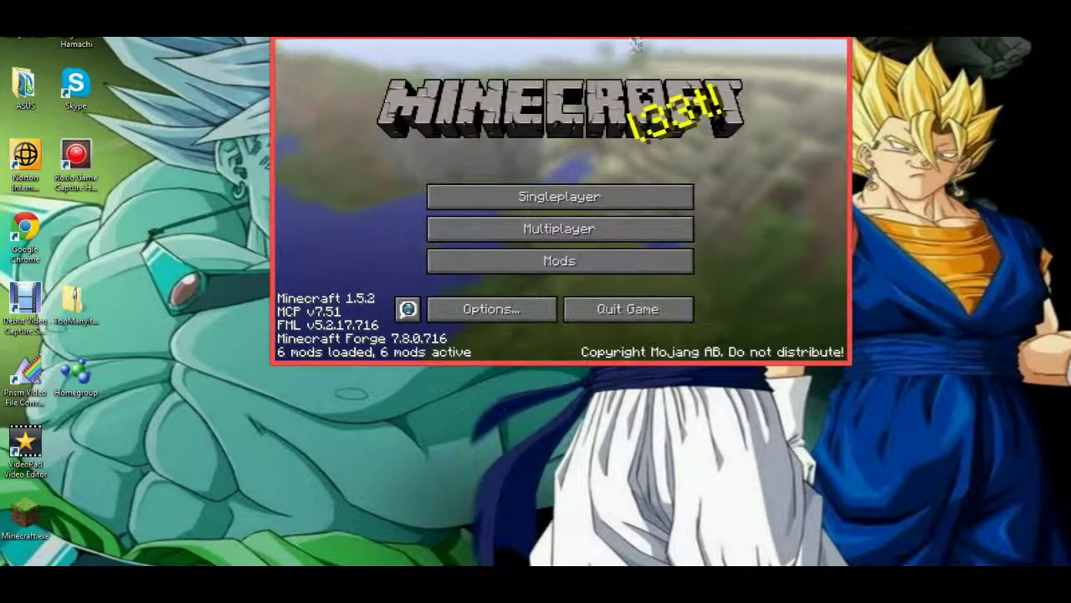
left_click_drag(634, 37, 550, 30)
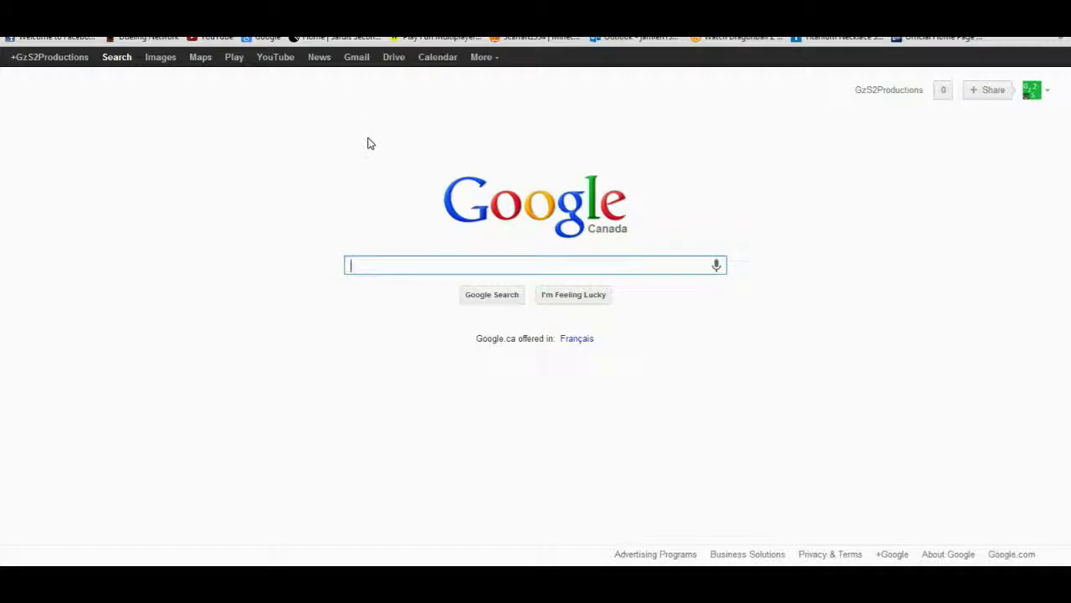
Google 'dragonblock c' and open the Minecraft Forum Dragon Block C thread.
type("dragon")
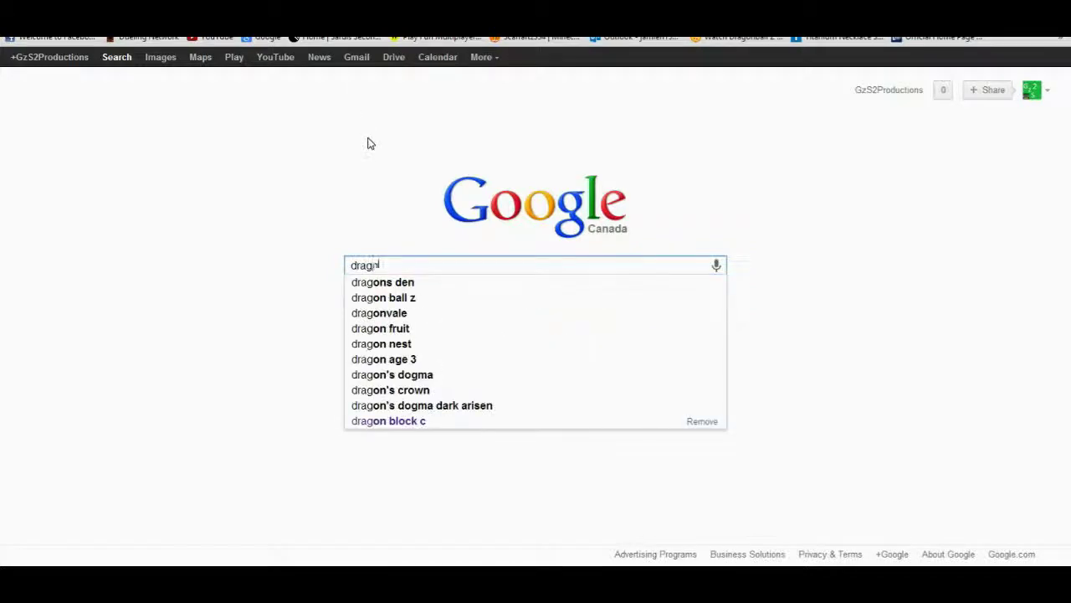
type("block c")
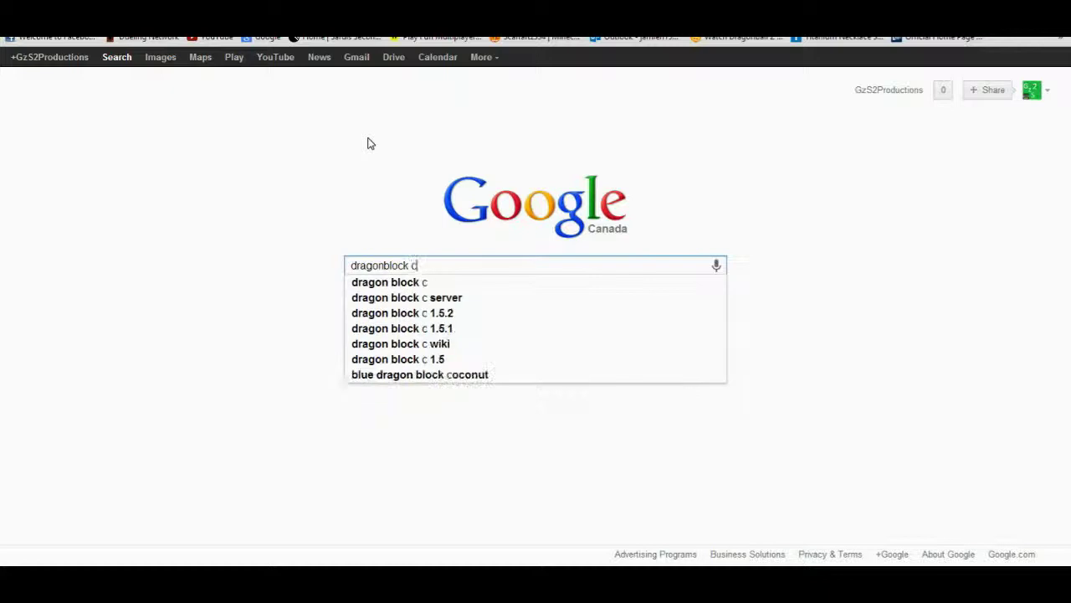
key("Return")
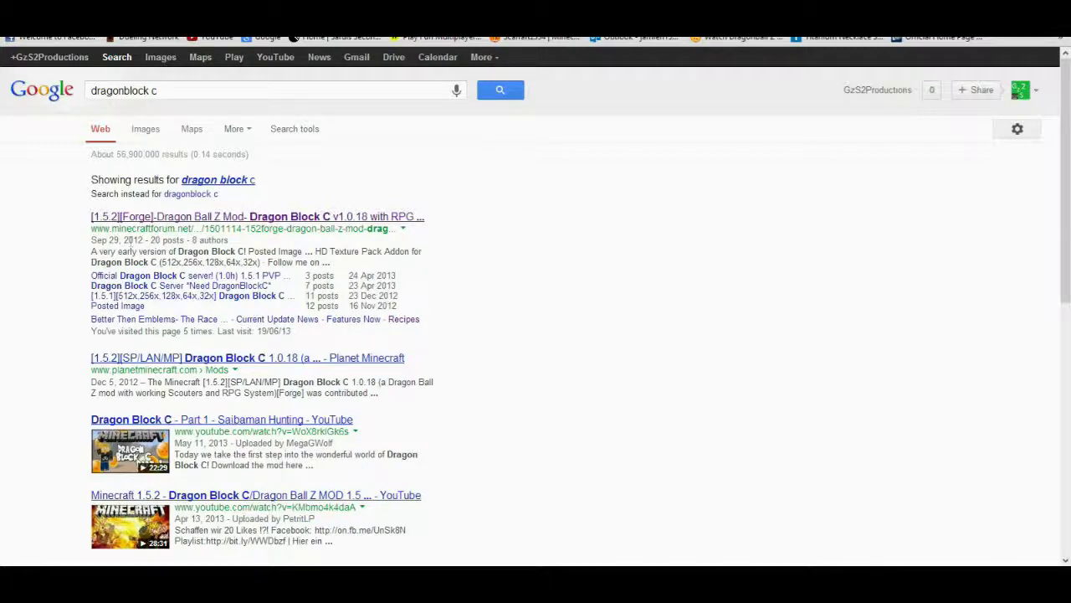
left_click(210, 215)
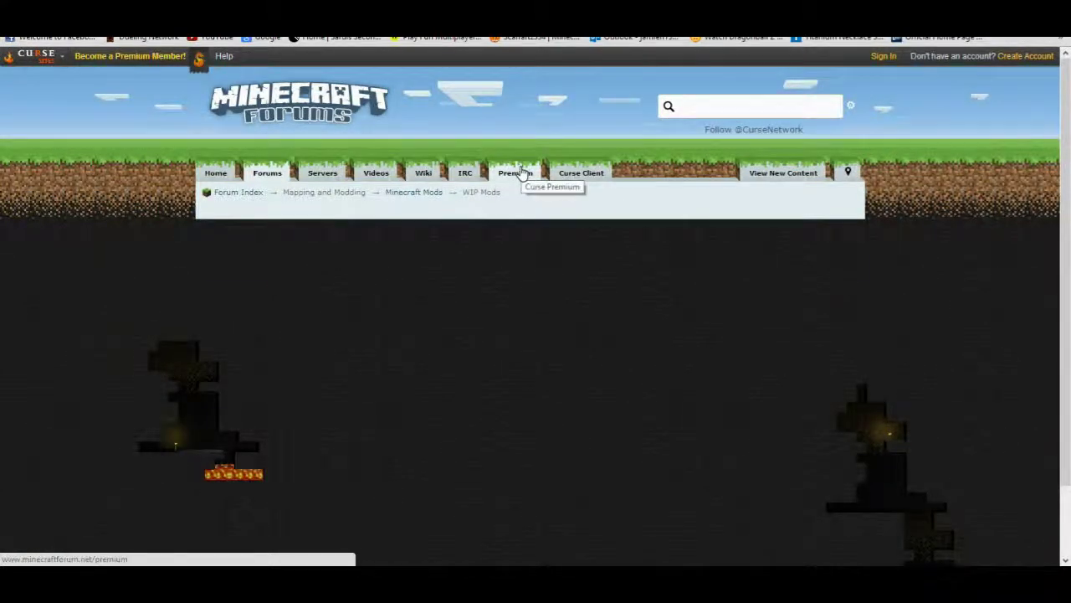
Jump to the thread's 'Downloads for 1.5.2' section, then start a new browser tab.
scroll(520, 172, "down", 1)
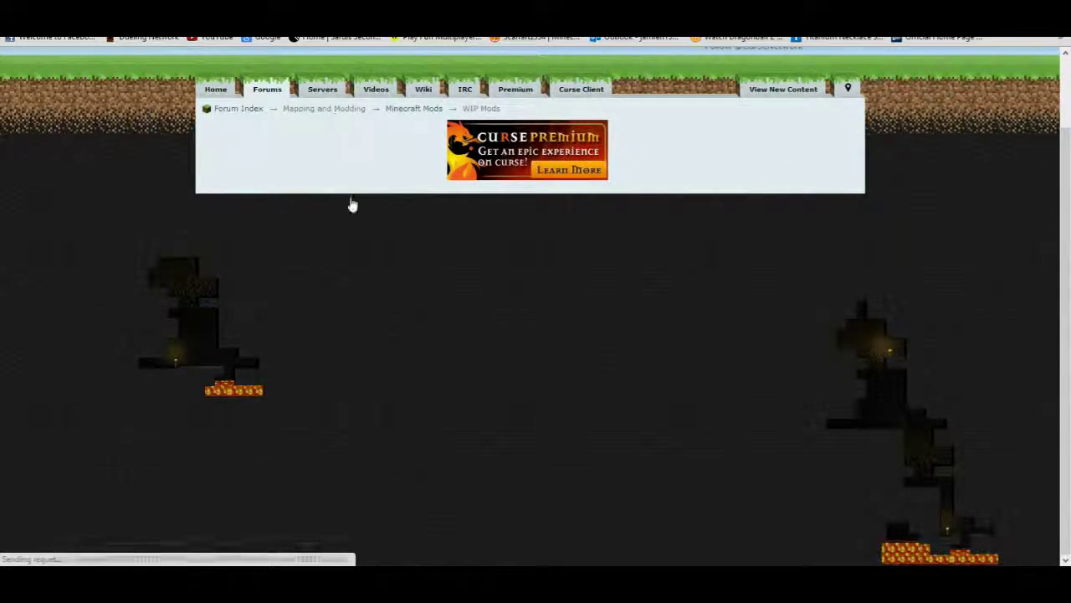
scroll(626, 321, "up", 1)
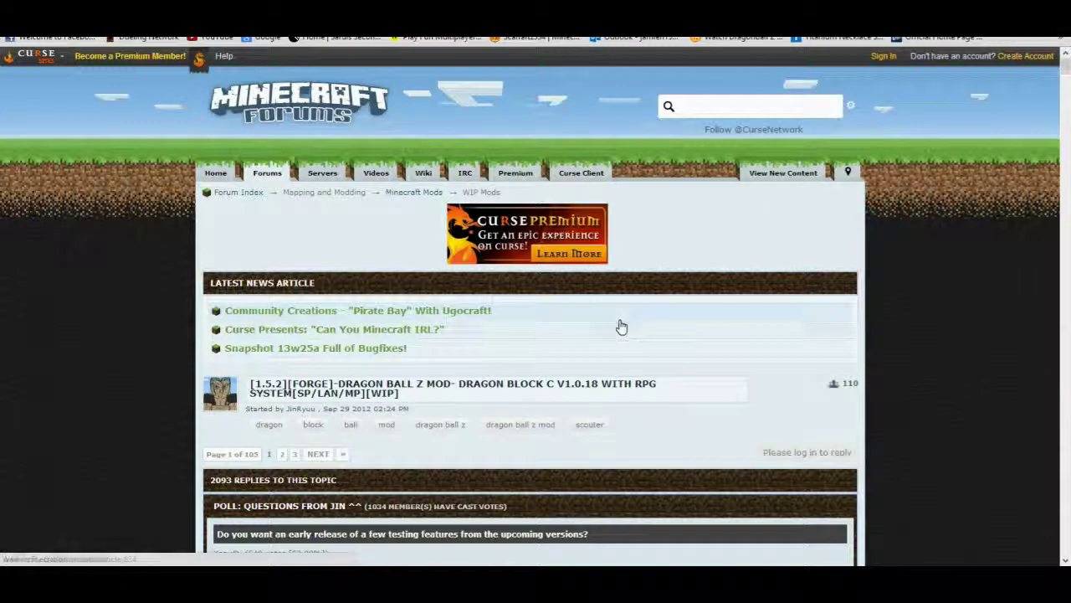
scroll(626, 321, "down", 15)
scroll(621, 326, "down", 6)
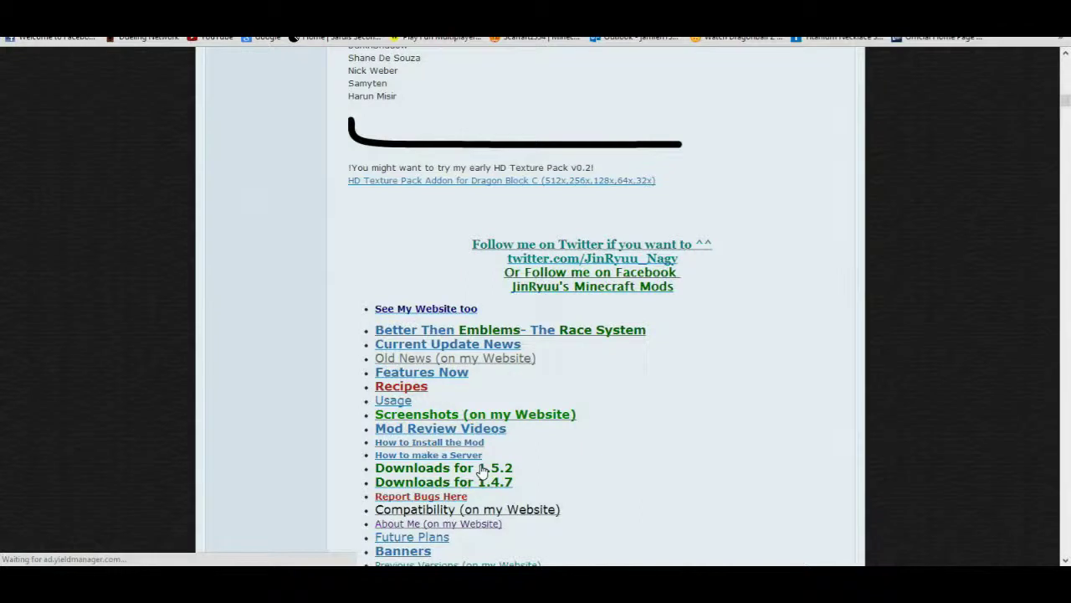
left_click(483, 471)
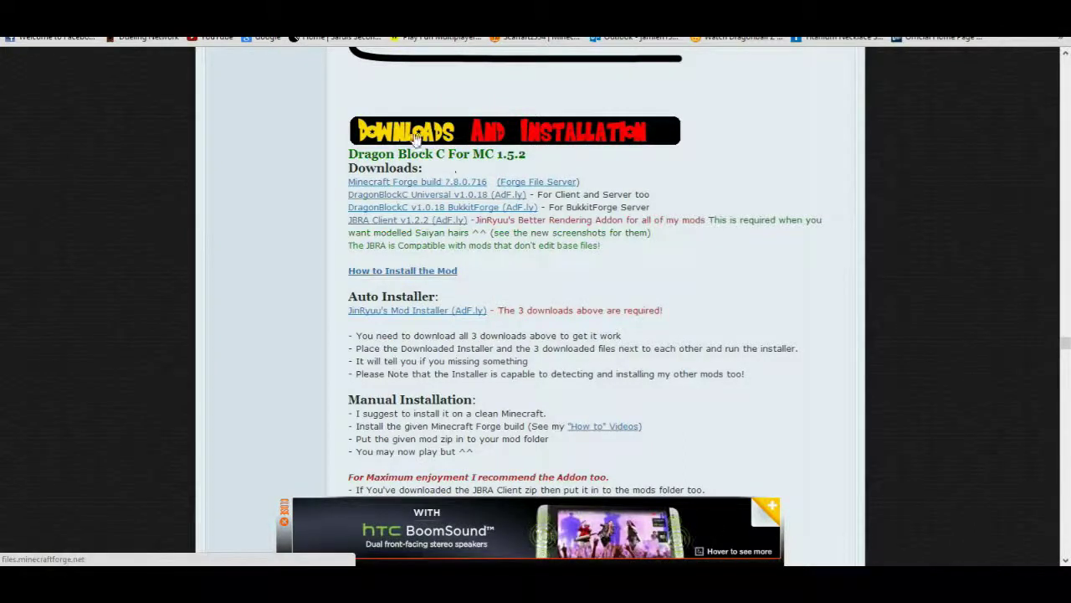
key("ctrl+t")
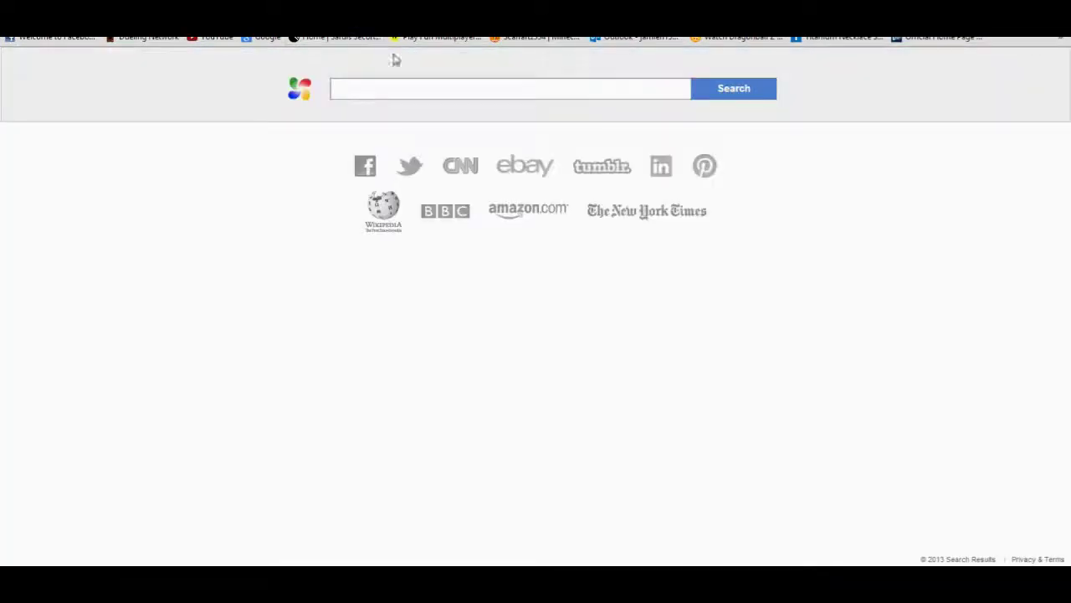
Search Google for 'winrar' to reach its download page, then return to the mod downloads.
left_click(263, 37)
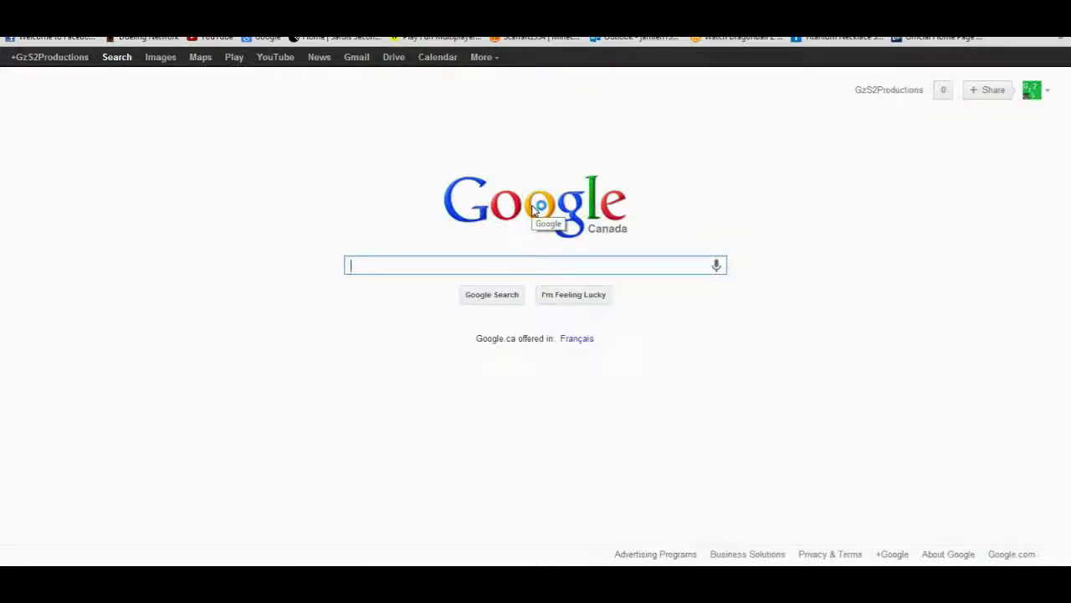
type("winrar")
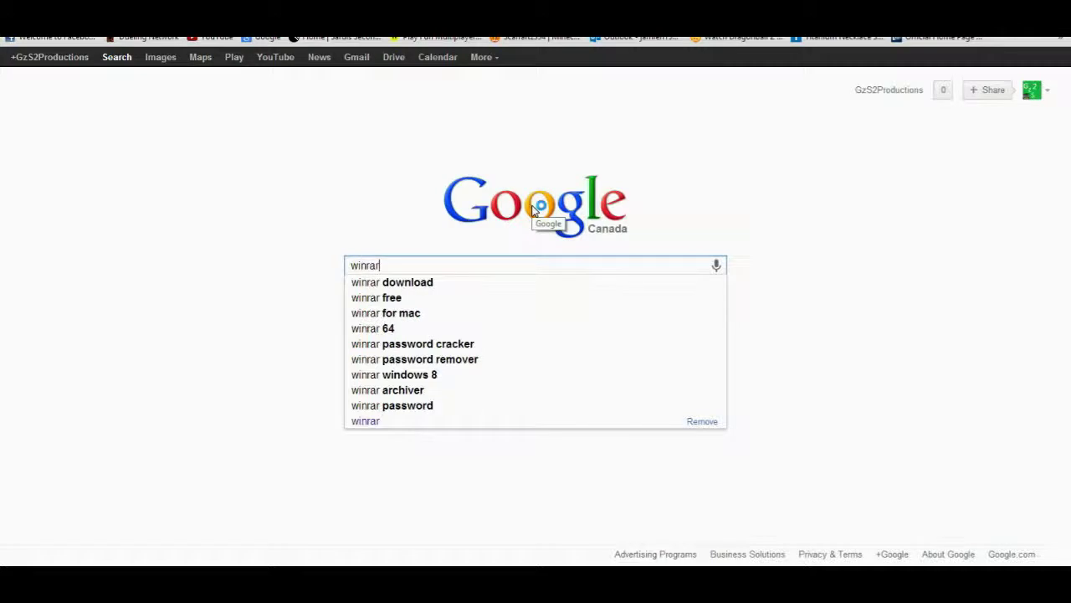
key("Return")
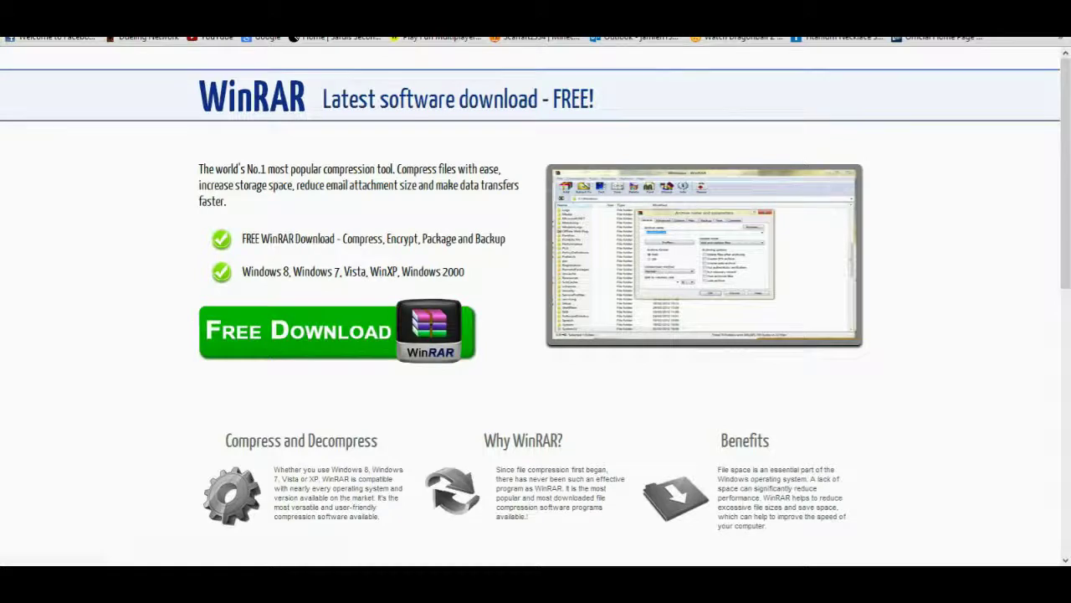
key("alt+Left")
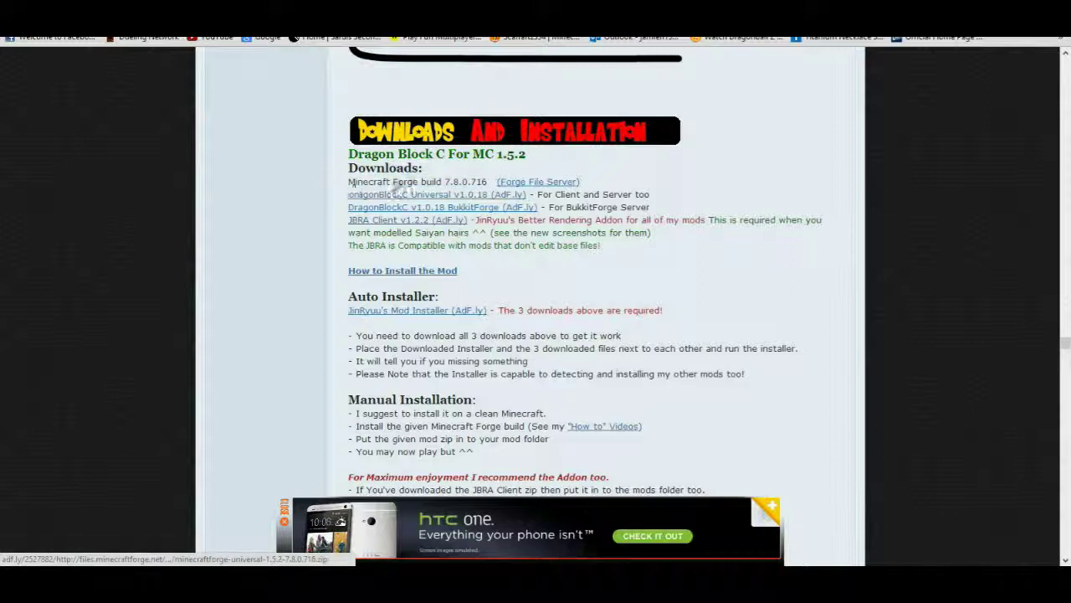
Download the Forge 7.8.0.716 build and DragonBlockC Universal v1.0.18 zips, skipping the AdF.ly ad.
left_click(427, 186)
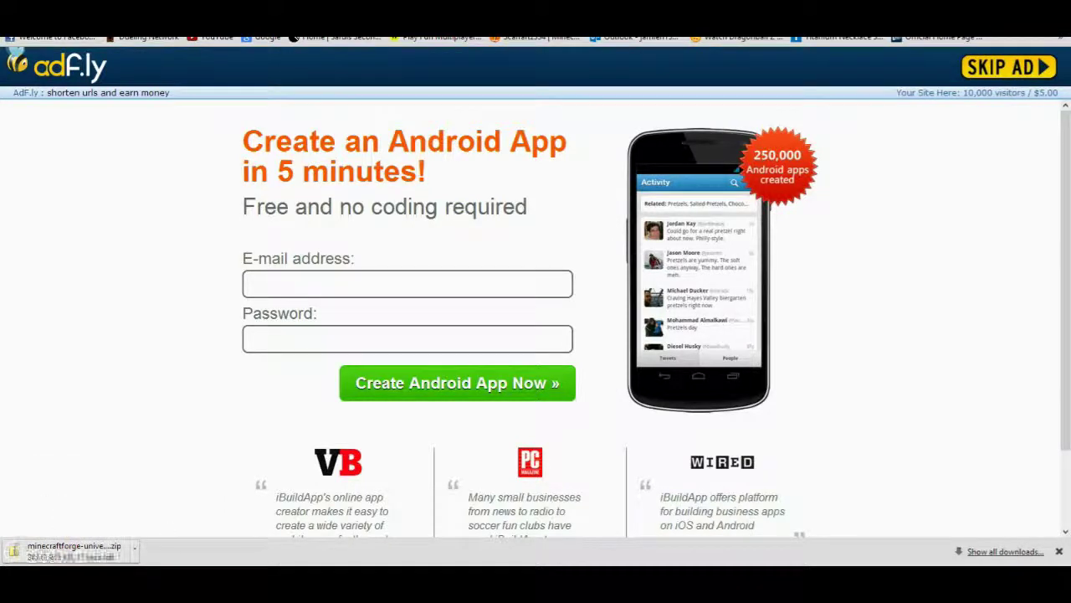
key("alt+Left")
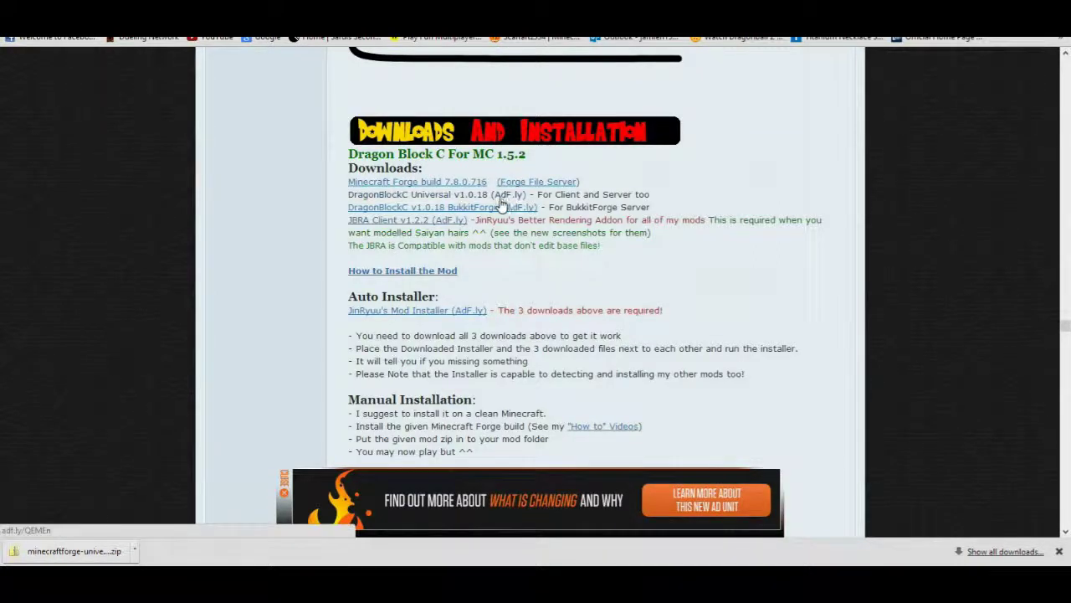
left_click(496, 201)
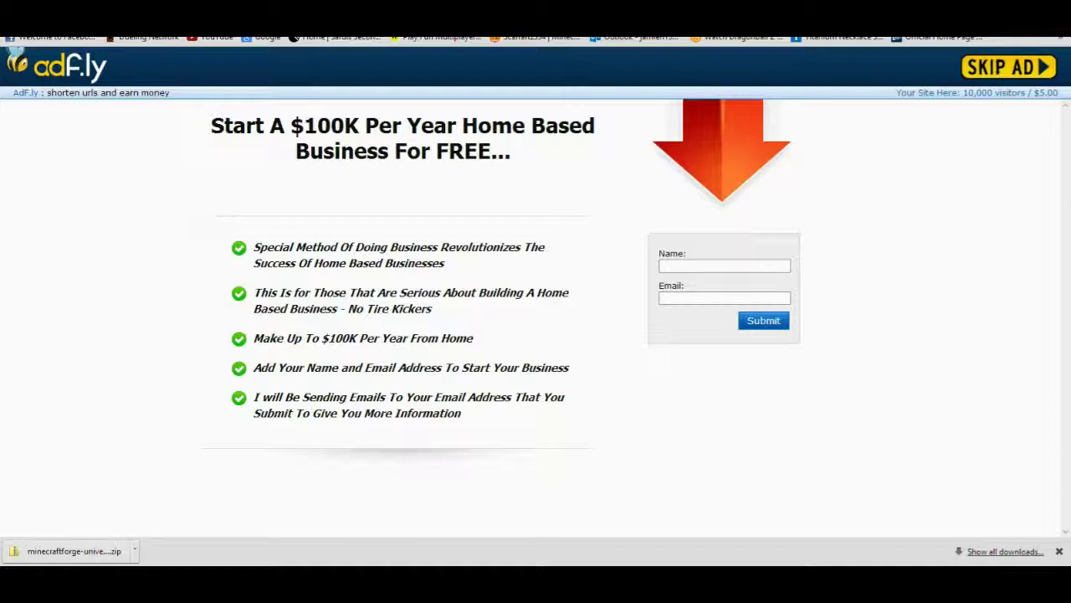
left_click(1026, 72)
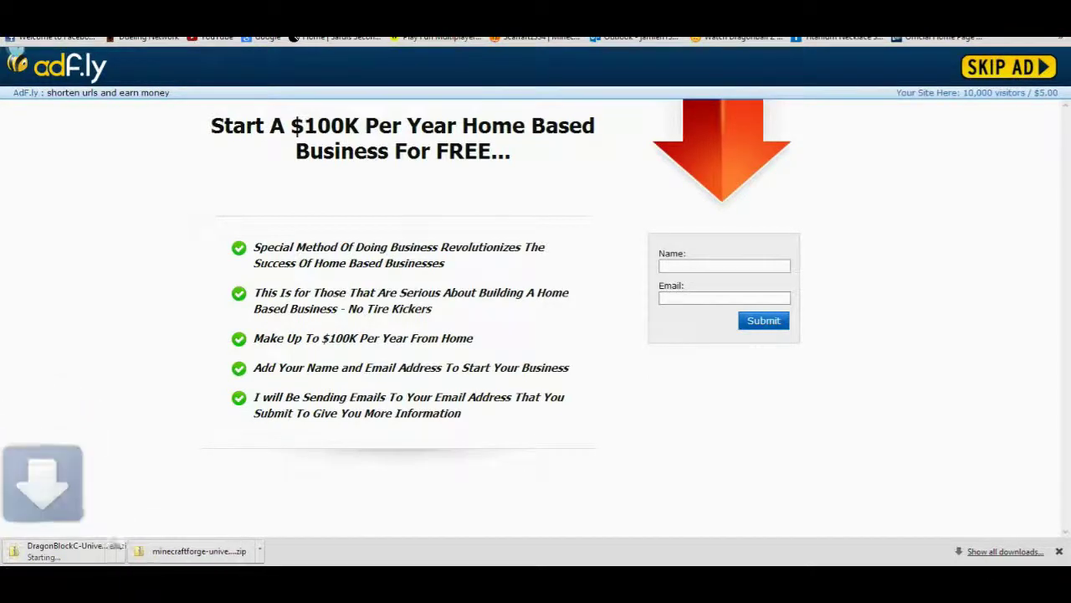
key("alt+Left")
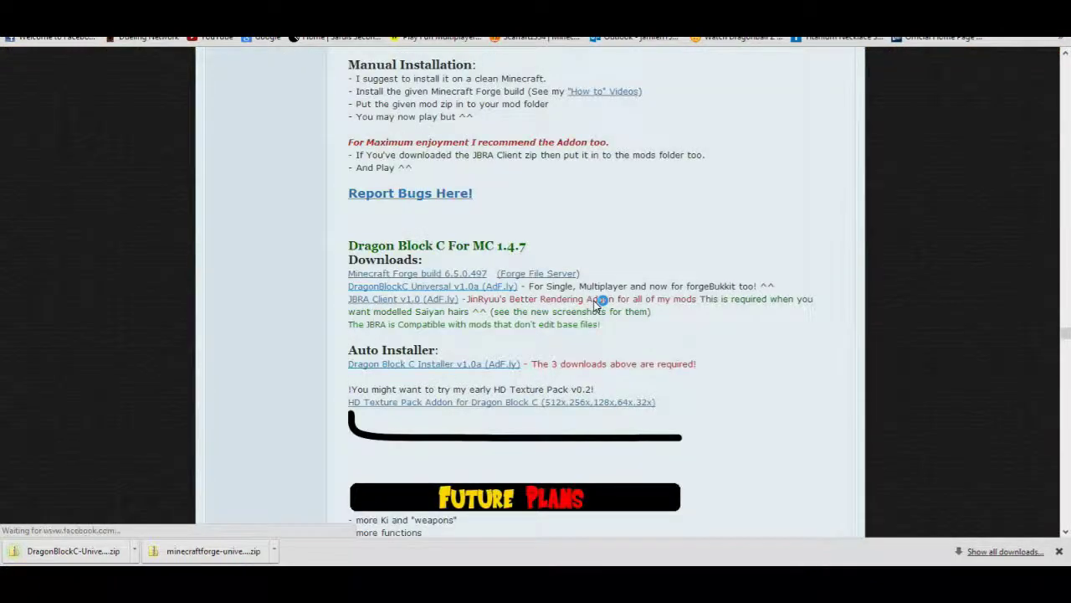
Scroll up the thread to the JBRA Client v1.2.2 download link.
scroll(583, 261, "up", 3)
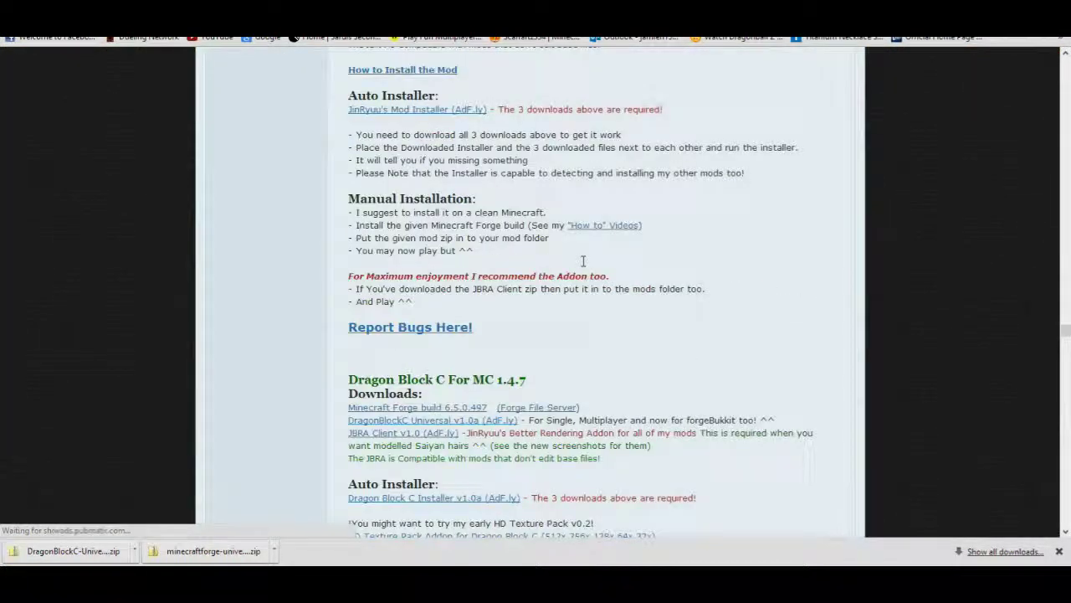
scroll(583, 261, "up", 2)
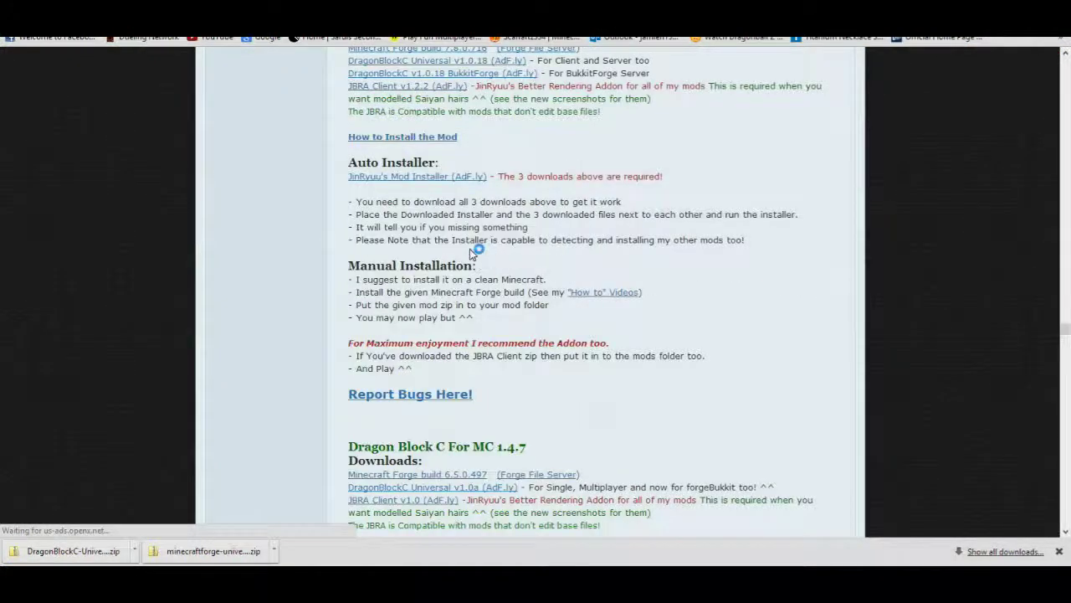
scroll(467, 245, "up", 2)
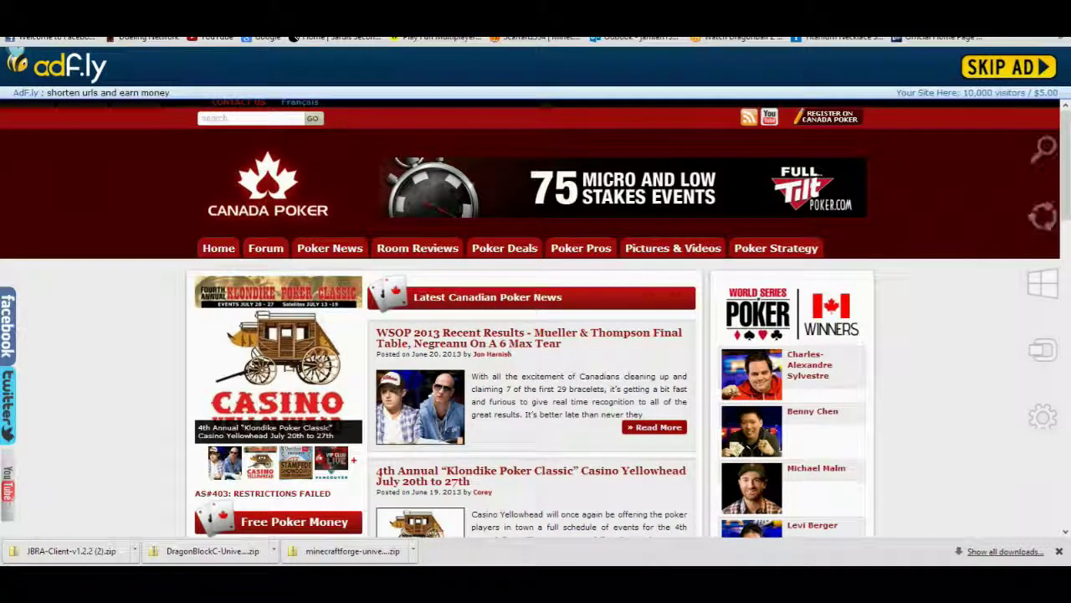
Show the desktop and move the JBRA-Client zip into the DBC folder.
key("super+d")
right_click(517, 390)
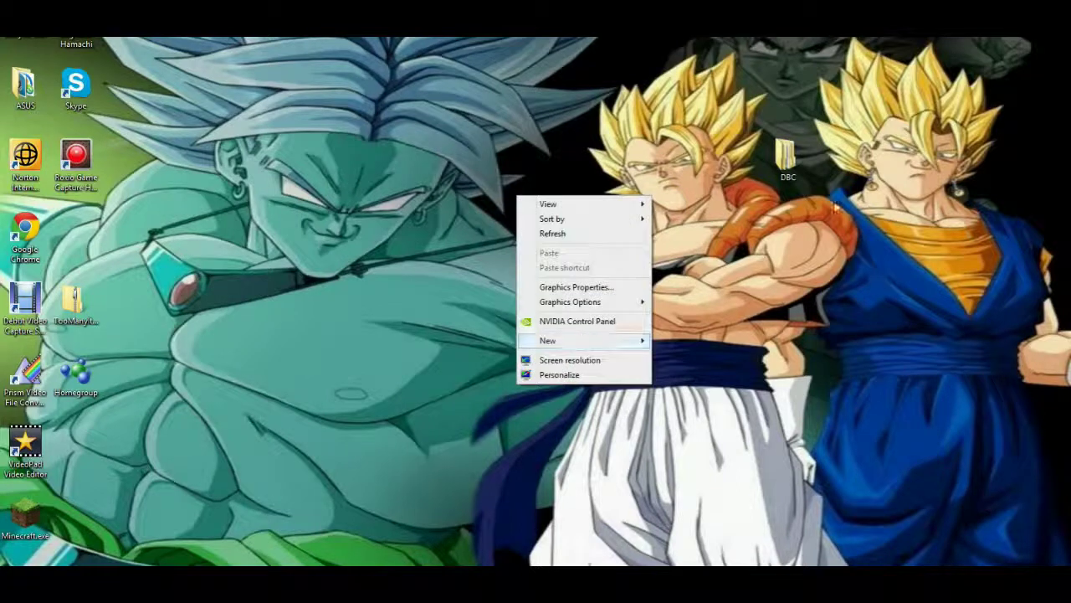
left_click(824, 251)
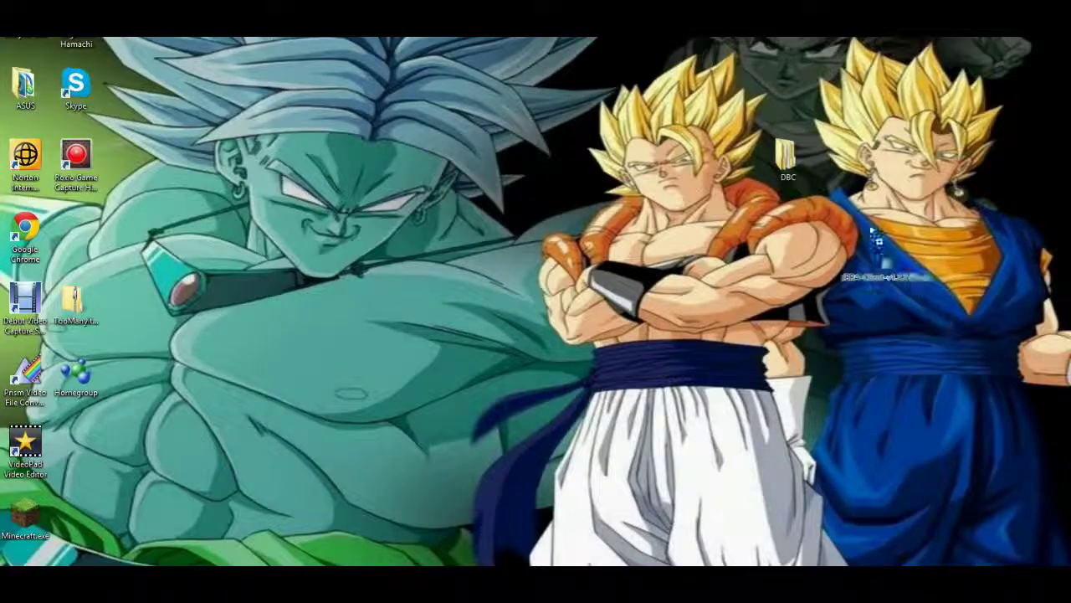
left_click_drag(874, 237, 788, 159)
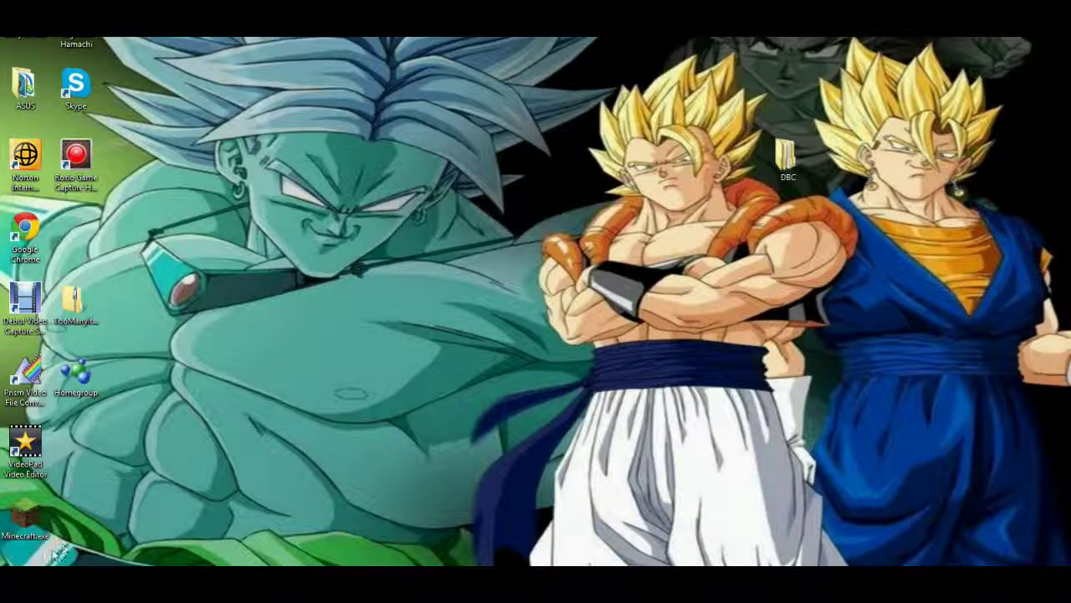
Open the .minecraft folder under AppData Roaming in File Explorer.
key("super+e")
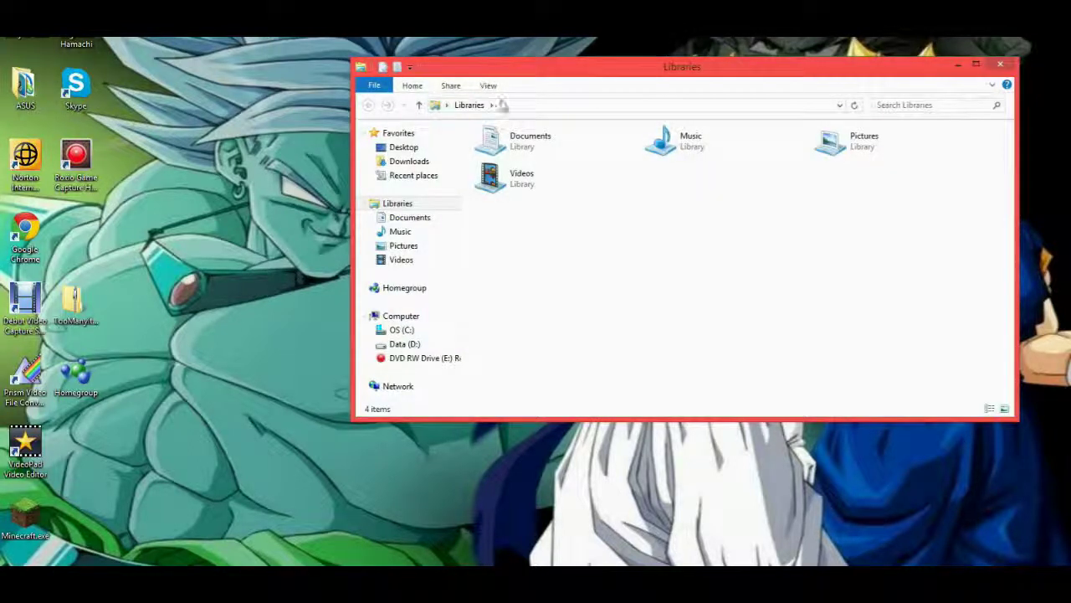
left_click(544, 110)
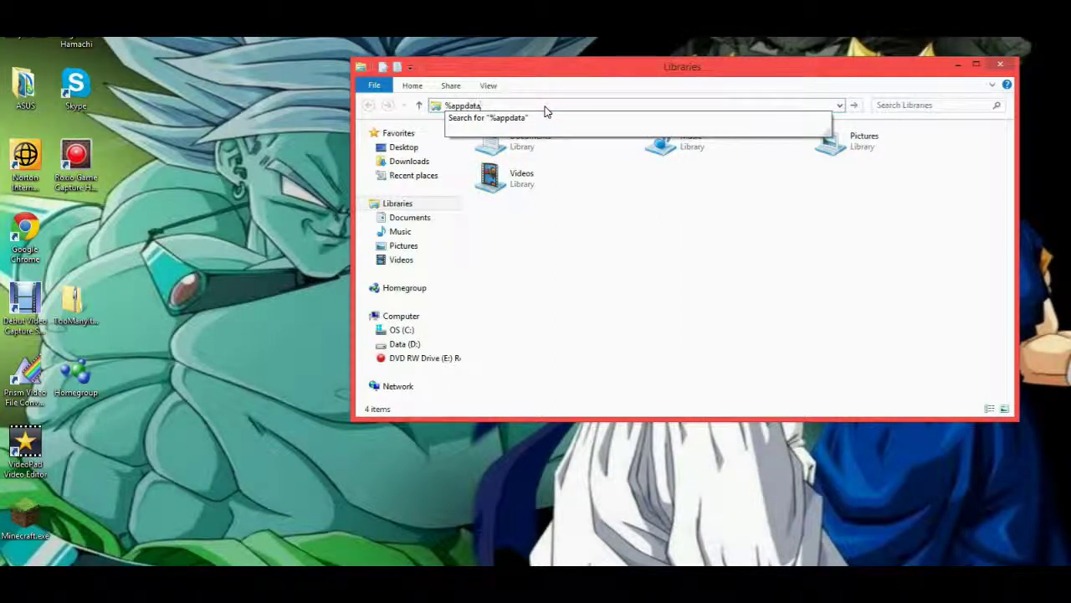
key("Return")
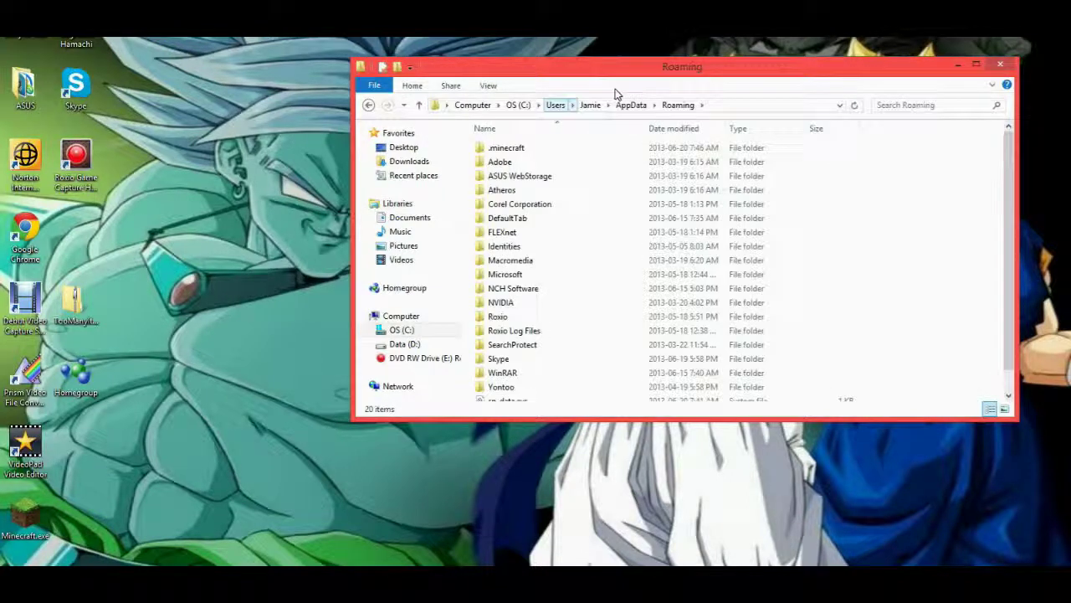
double_click(495, 149)
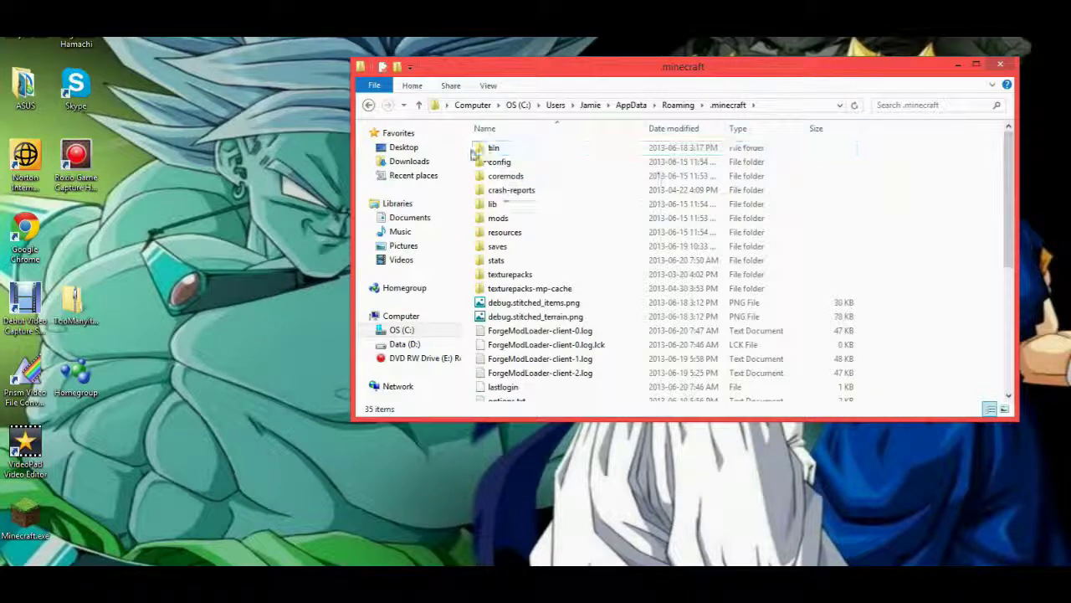
Snap the DBC folder beside .minecraft and open the bin folder.
left_click_drag(569, 64, 3, 39)
double_click(787, 157)
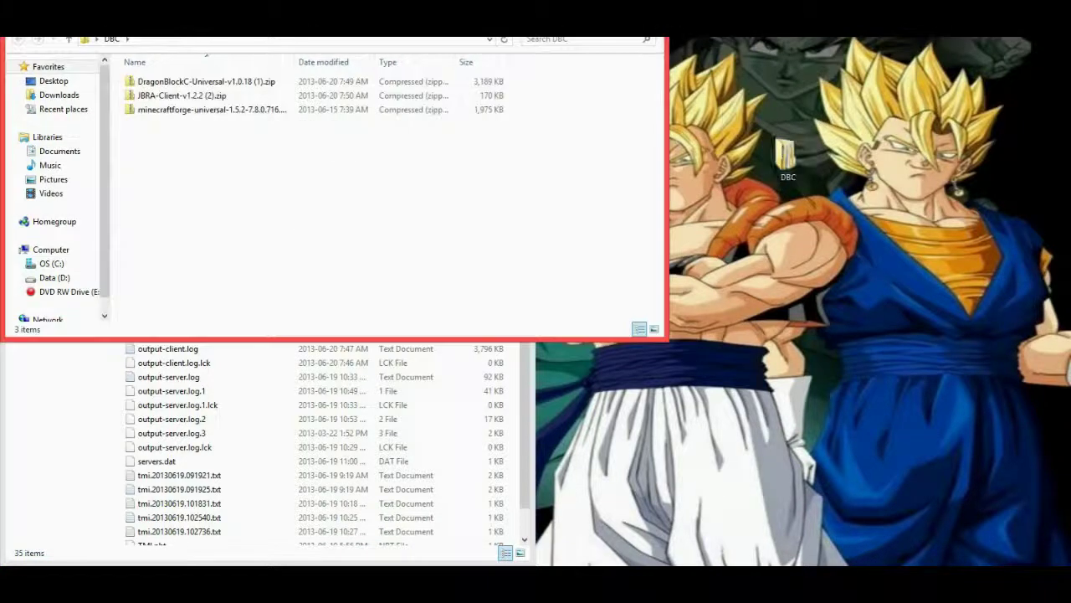
key("super+Right")
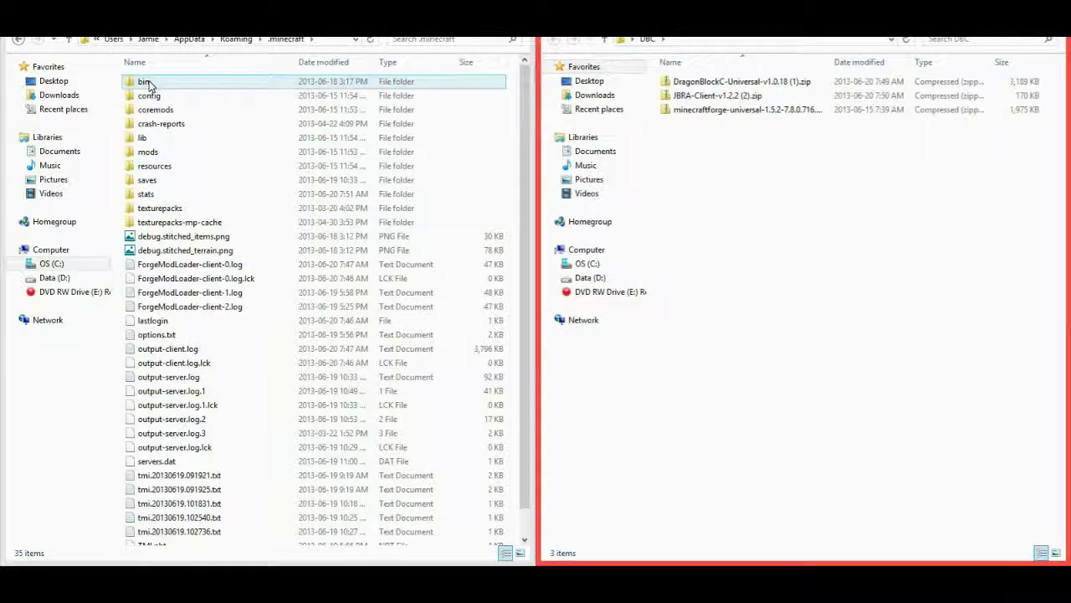
double_click(147, 84)
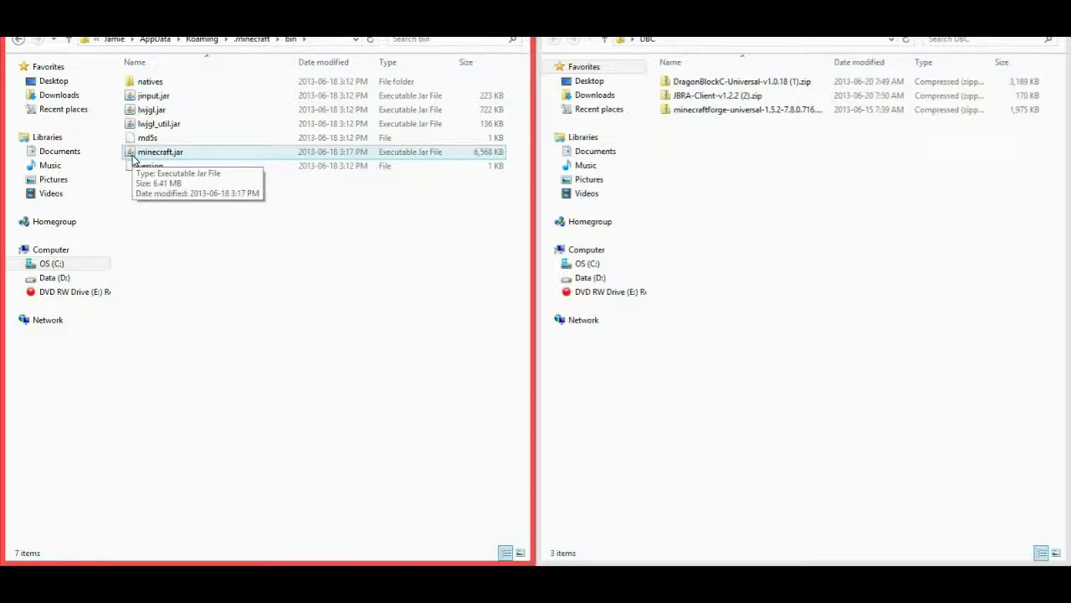
Open minecraft.jar as an archive with WinRAR archiver.
right_click(141, 164)
left_click(304, 287)
right_click(172, 151)
mouse_move(230, 176)
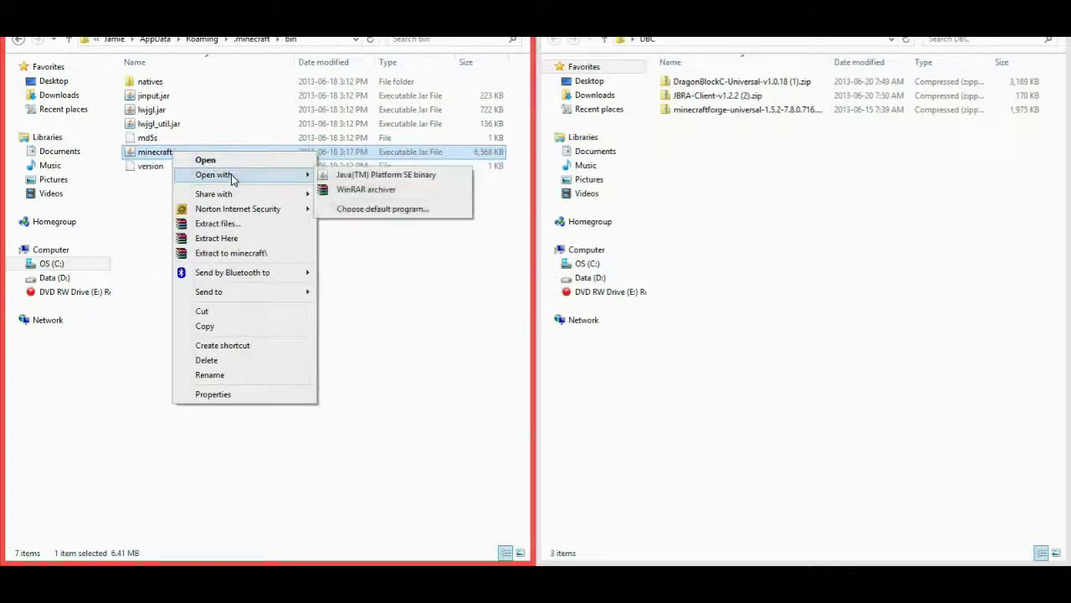
left_click(368, 190)
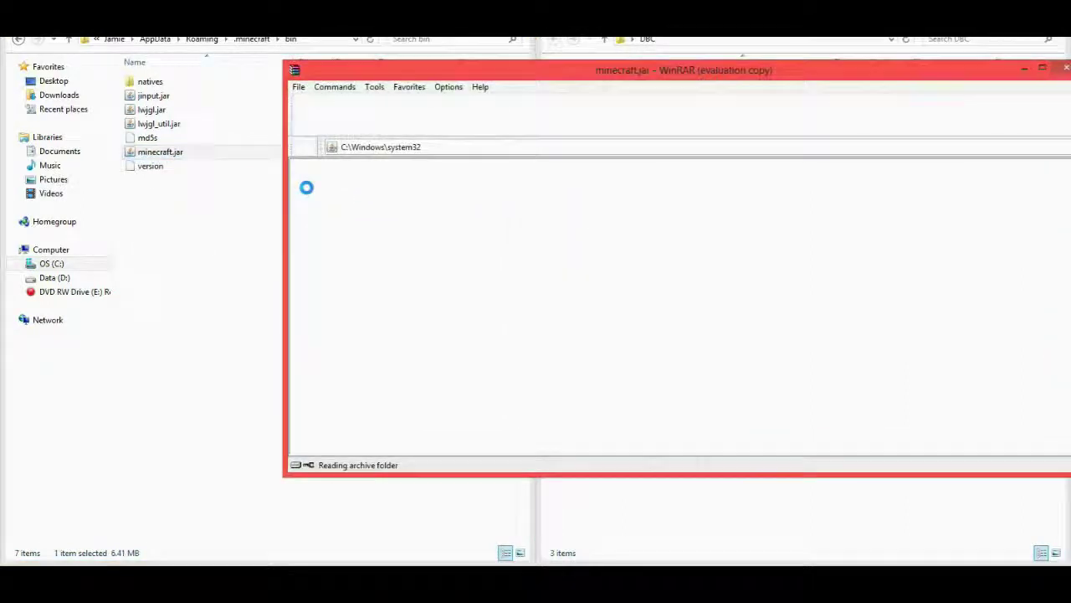
Place the minecraft.jar archive on the left half beside the DBC folder of mod zips.
left_click_drag(634, 72, 0, 104)
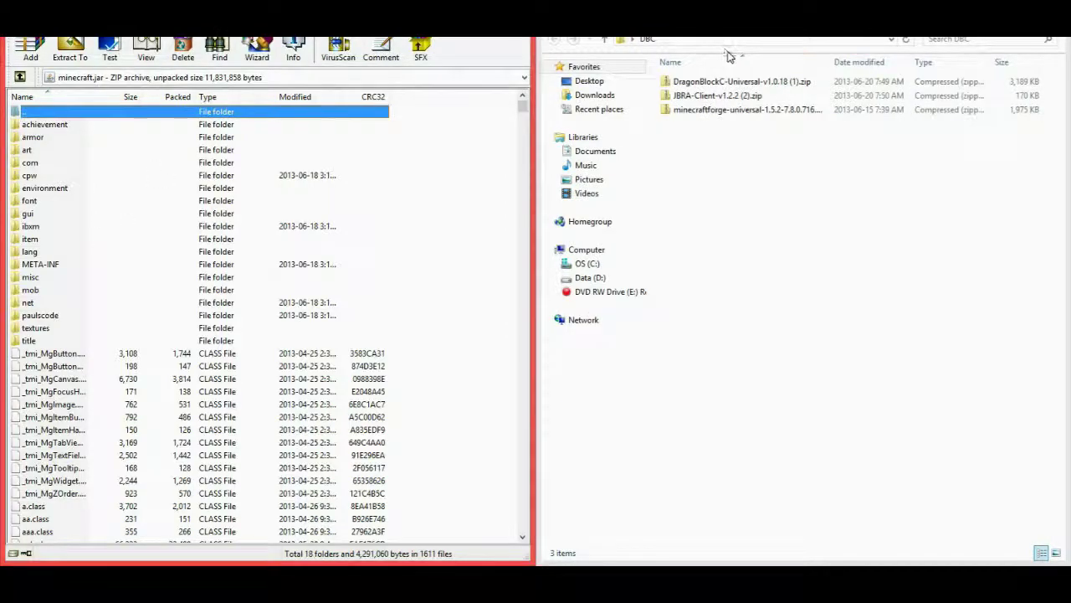
left_click(740, 110)
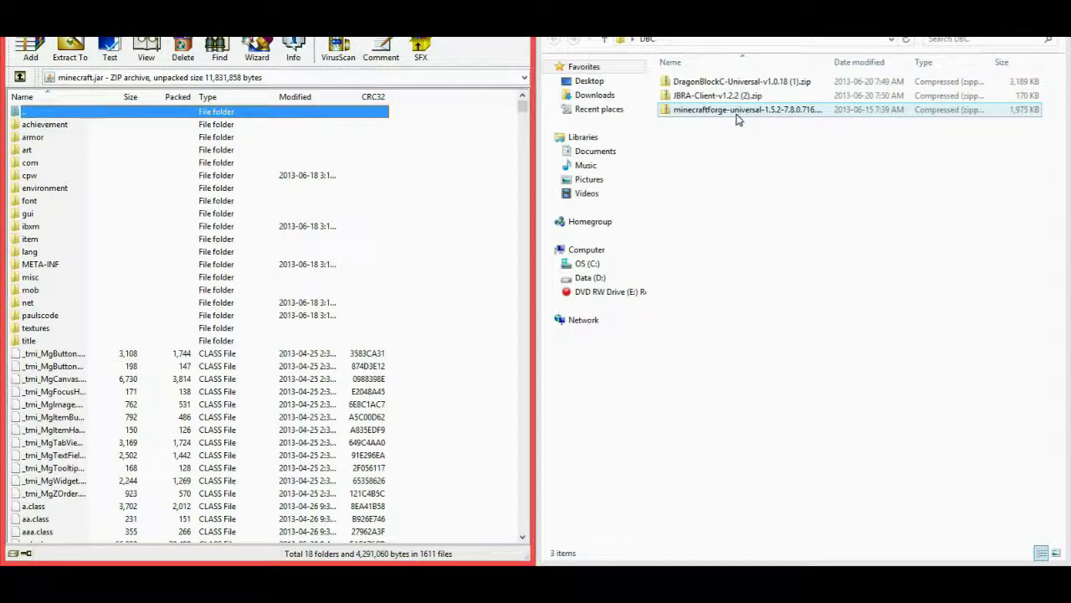
left_click(720, 124)
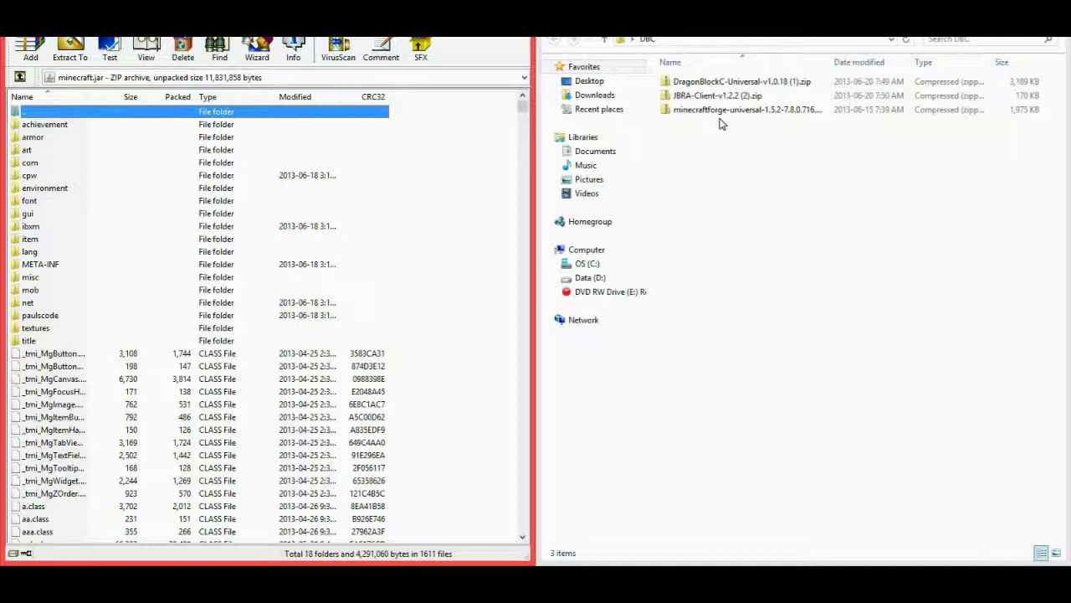
left_click(756, 129)
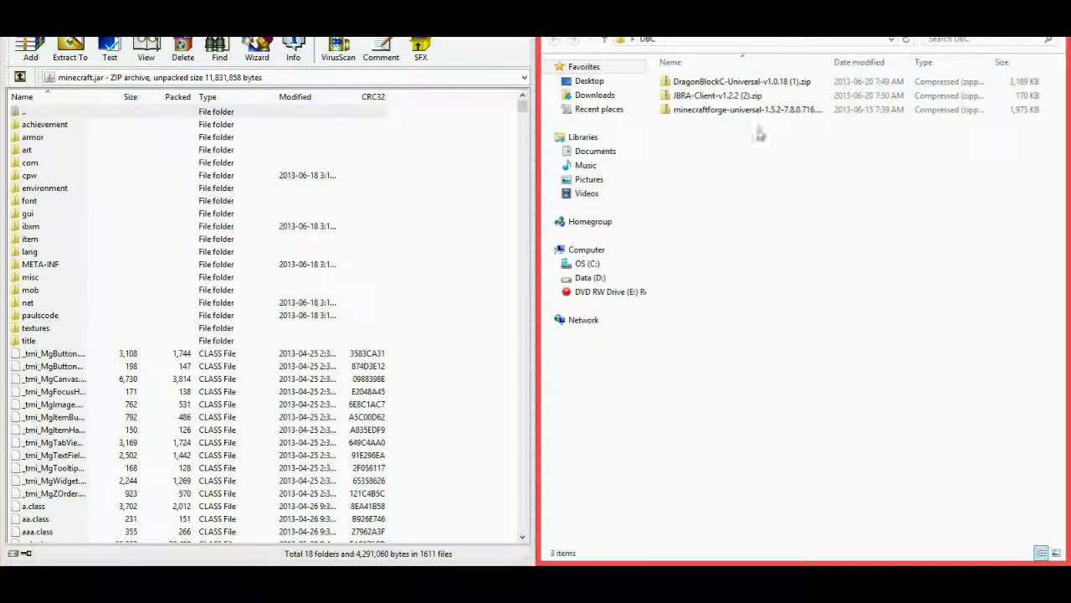
Open the minecraftforge-universal zip in WinRAR on the right half of the screen.
left_click(710, 112)
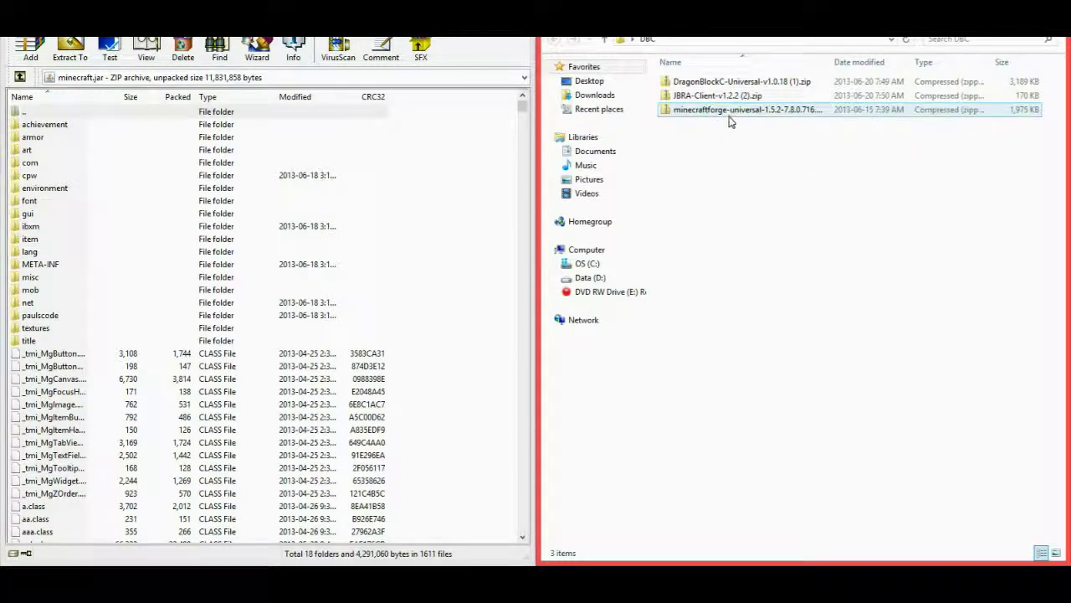
right_click(735, 116)
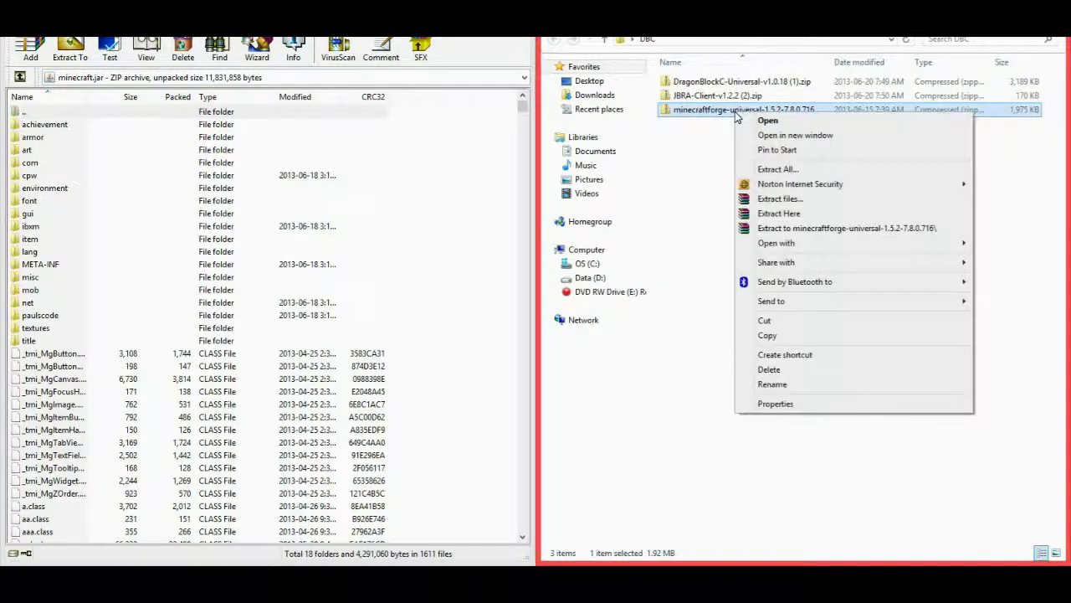
mouse_move(929, 245)
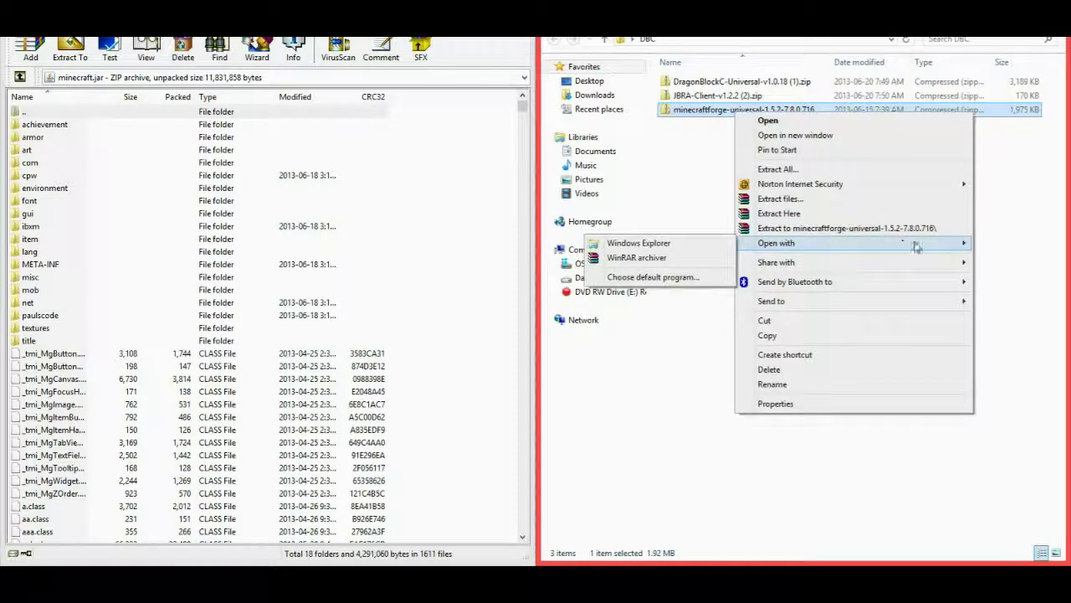
left_click(675, 259)
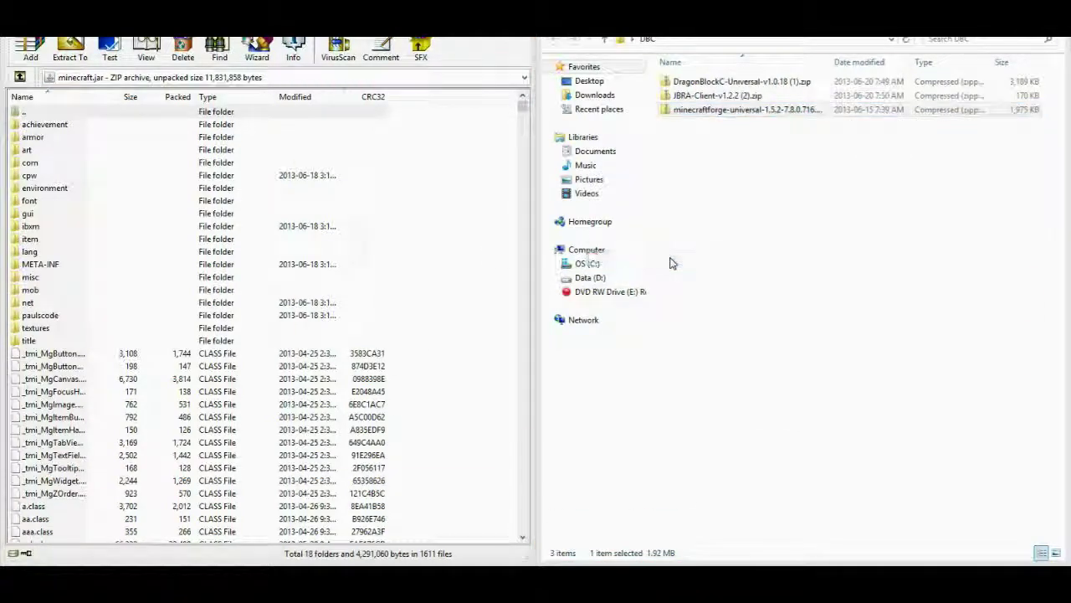
key("super+Right")
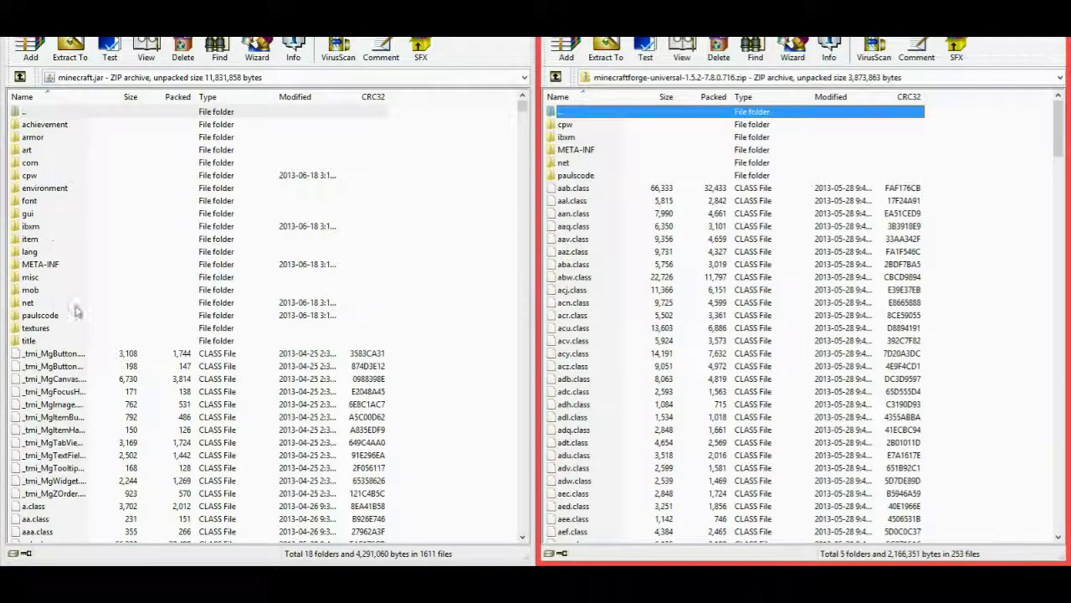
Select all Forge archive contents, drag them toward minecraft.jar, then close both archives.
left_click(51, 266)
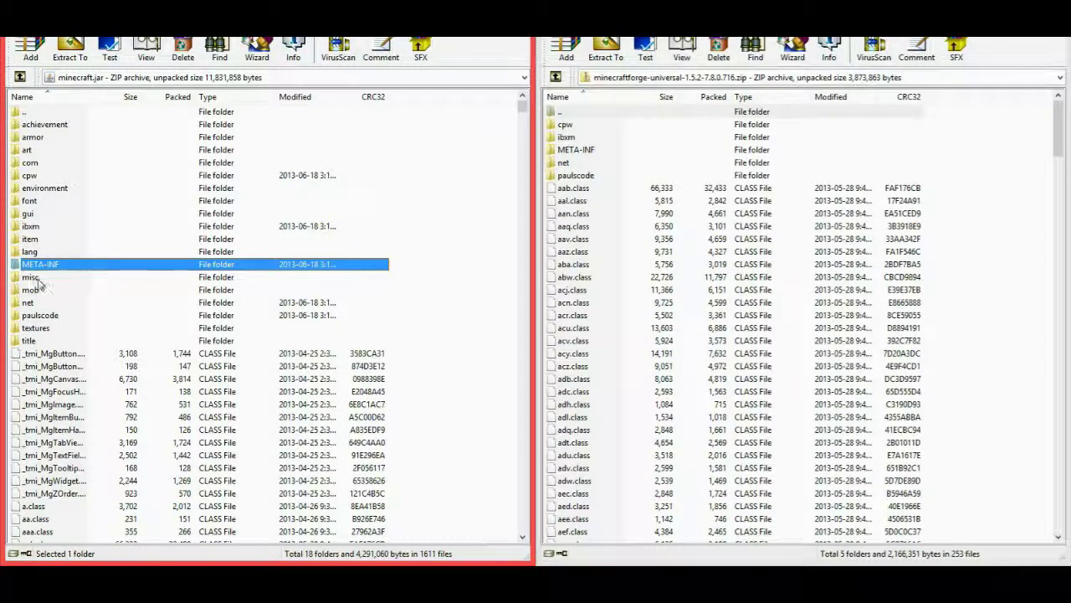
right_click(34, 264)
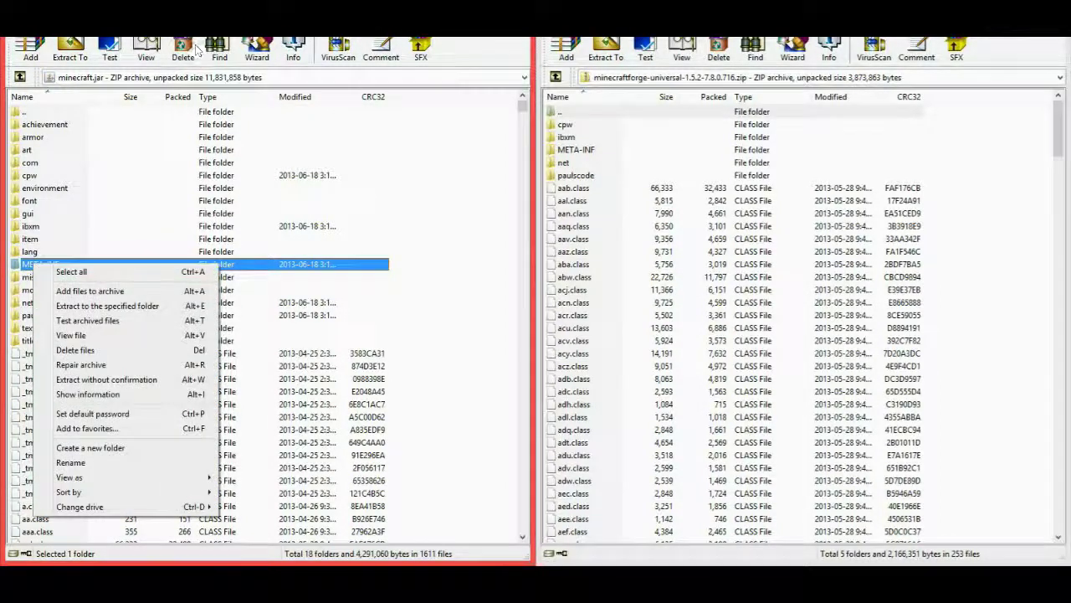
left_click(216, 265)
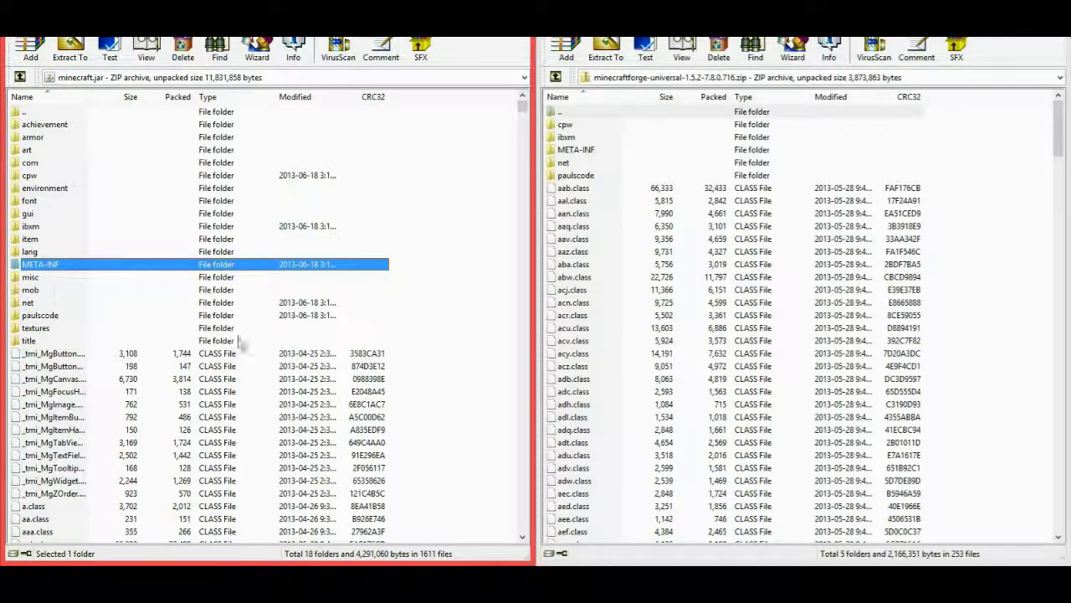
left_click(904, 263)
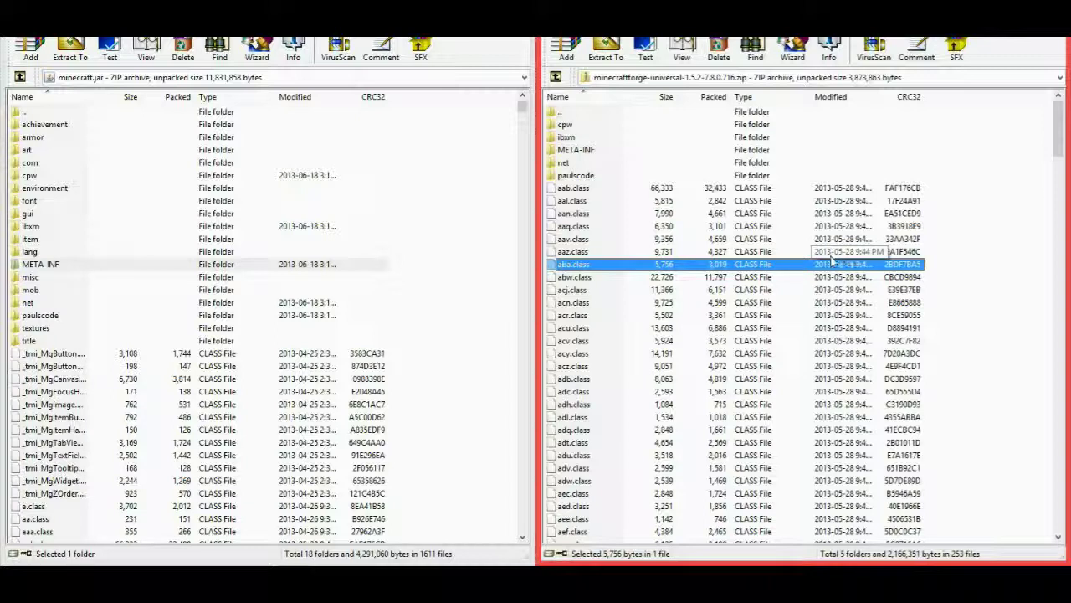
key("ctrl+a")
left_click_drag(823, 262, 748, 260)
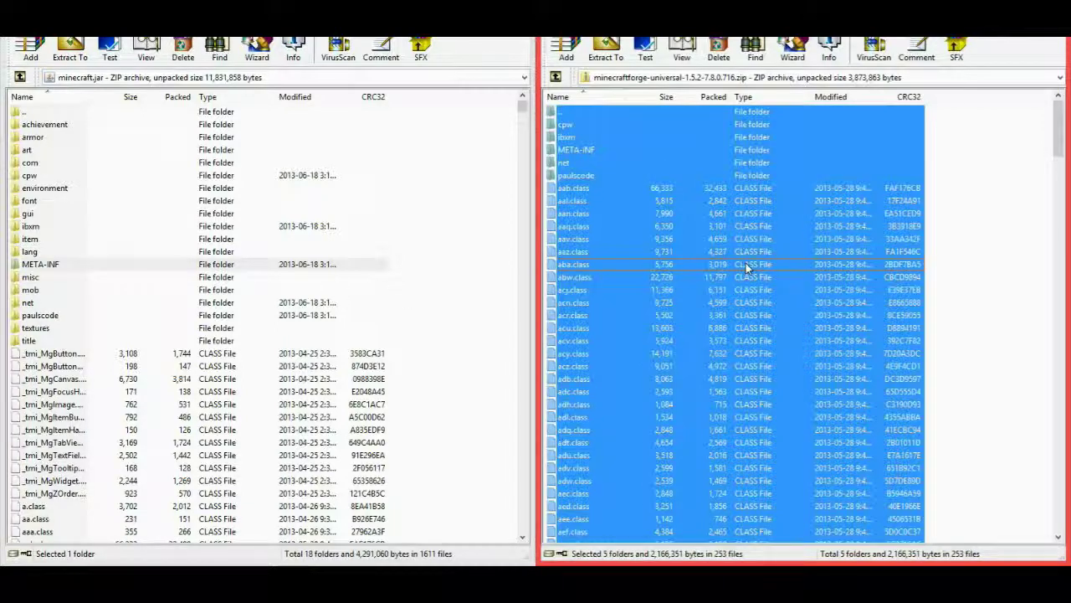
left_click_drag(607, 262, 579, 244)
key("alt+F4")
key("alt+F4")
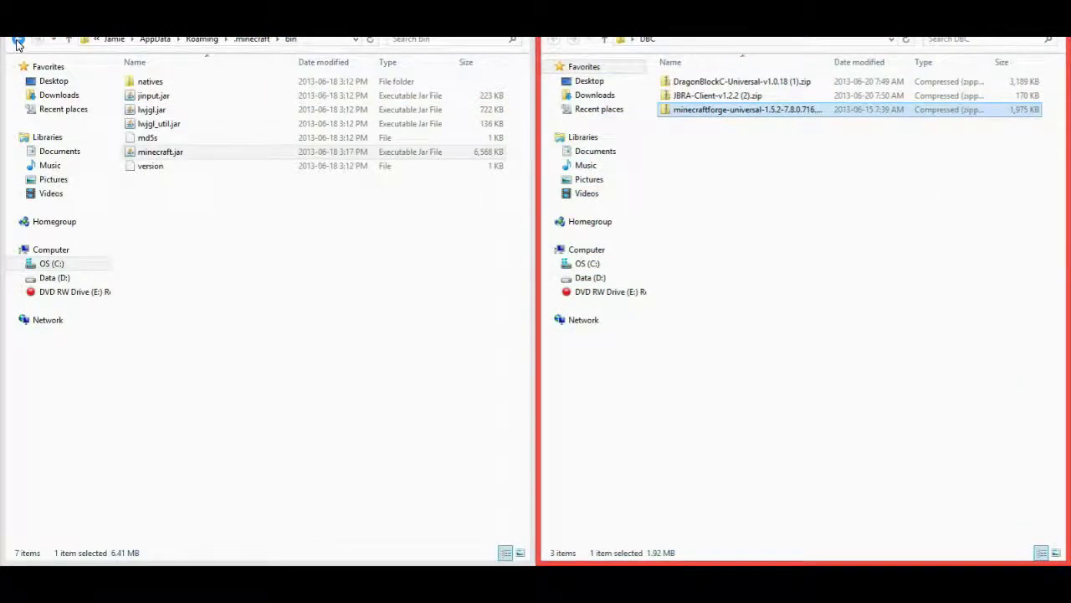
Return to the .minecraft folder in File Explorer.
left_click(17, 44)
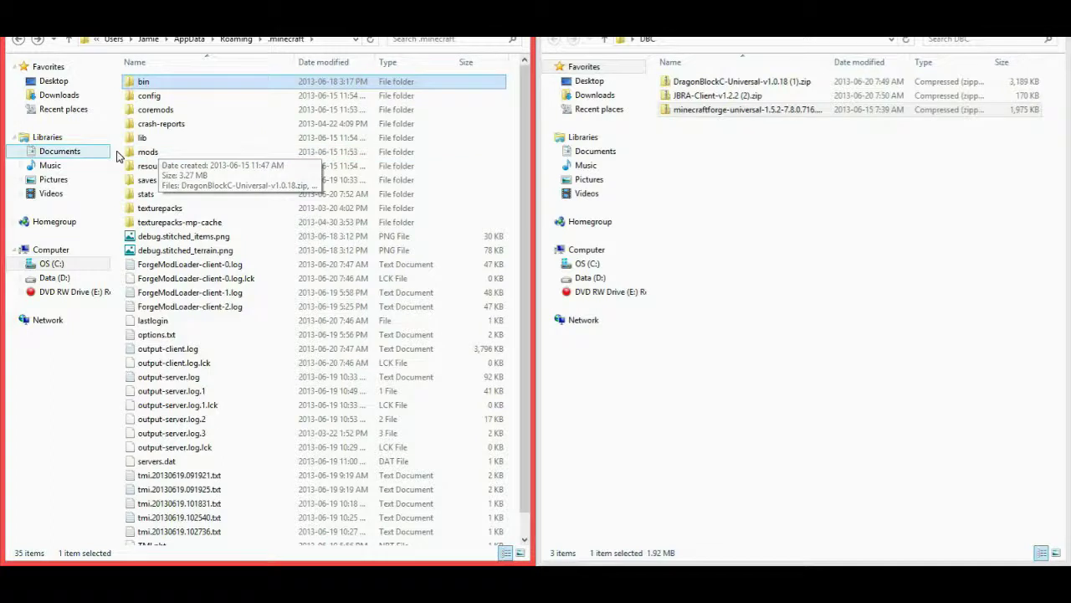
right_click(180, 72)
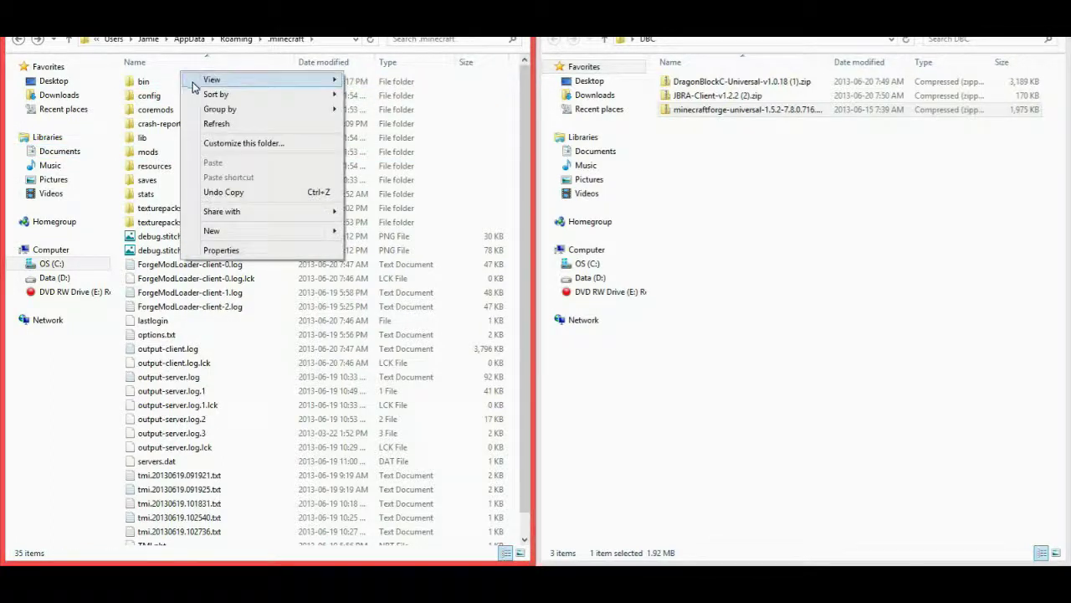
mouse_move(311, 232)
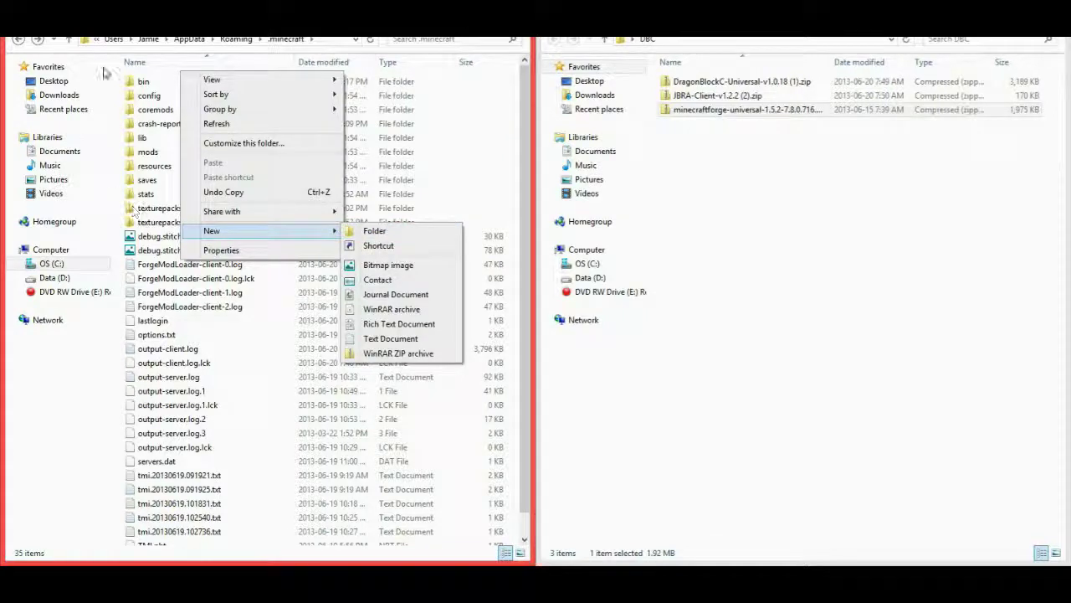
left_click(99, 66)
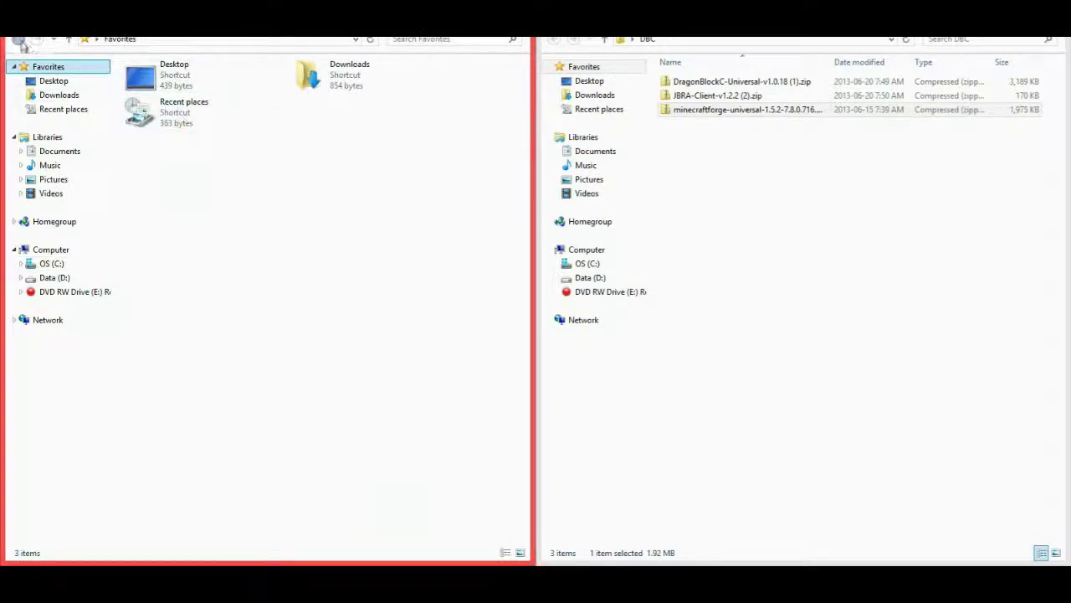
left_click(18, 40)
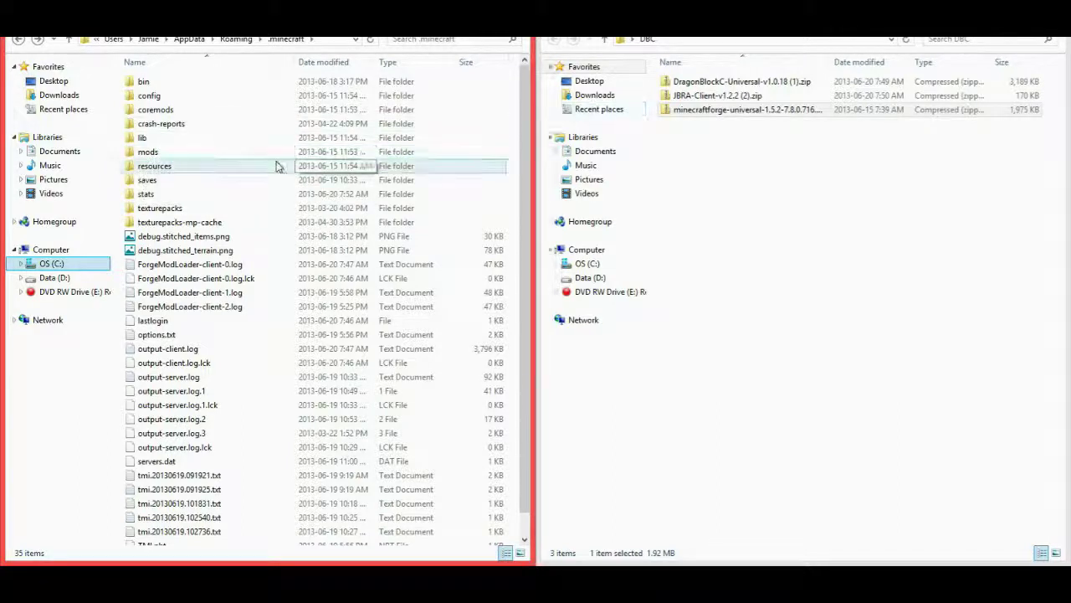
Move the DragonBlockC and JBRA-Client zips into the mods folder and confirm they are there.
left_click_drag(717, 176, 726, 88)
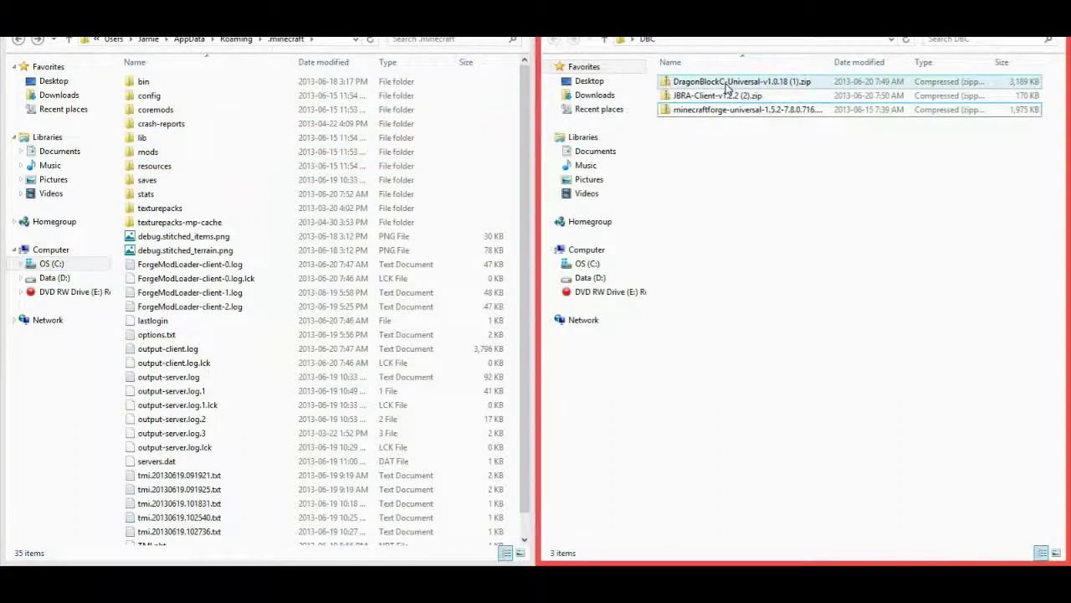
left_click(728, 84)
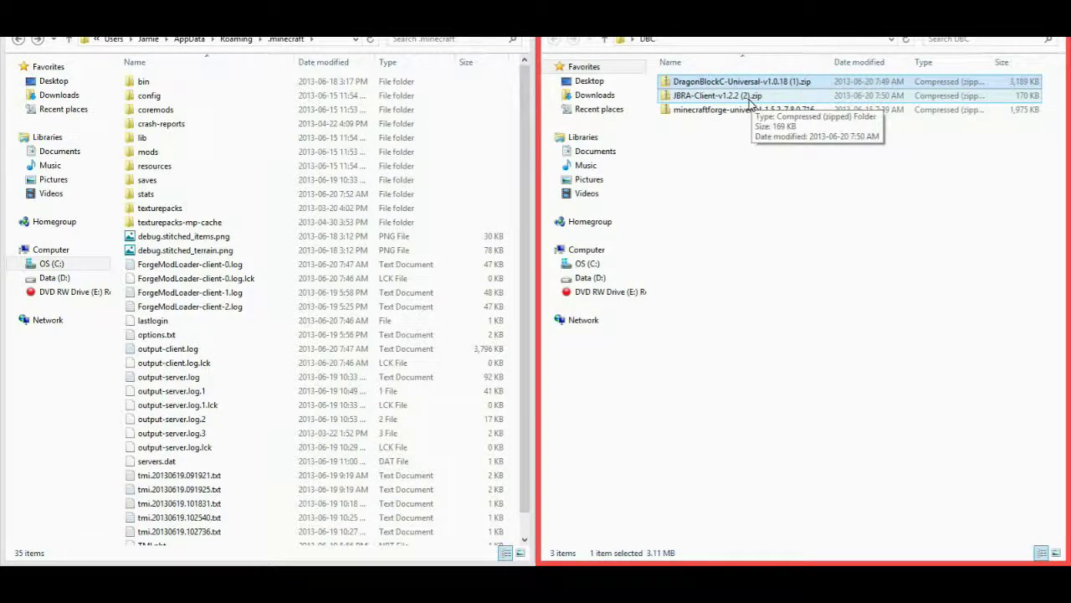
left_click(750, 98, "ctrl")
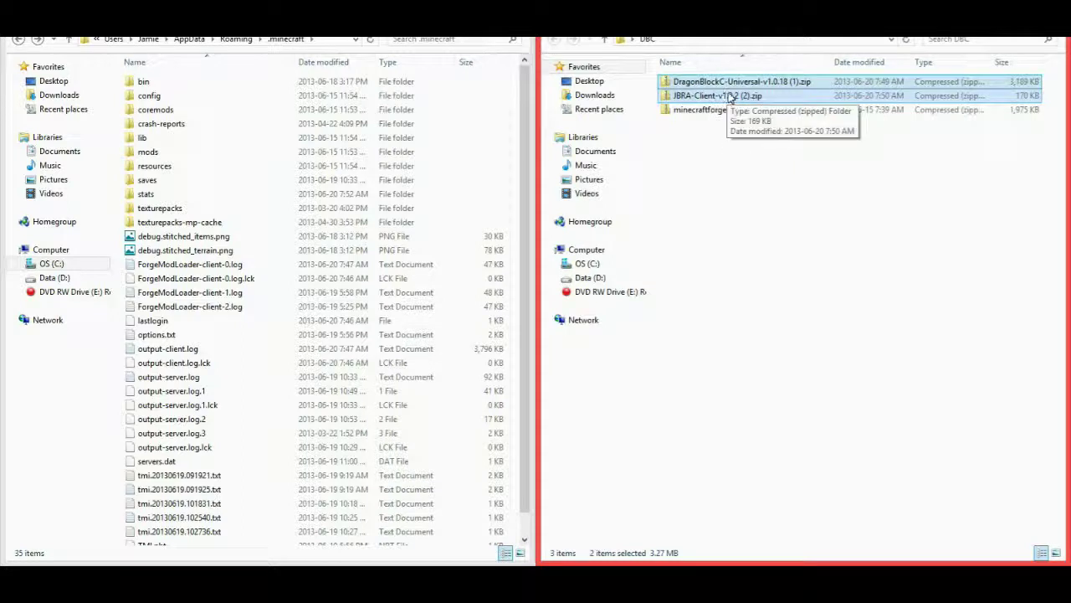
left_click_drag(730, 99, 730, 76)
double_click(148, 152)
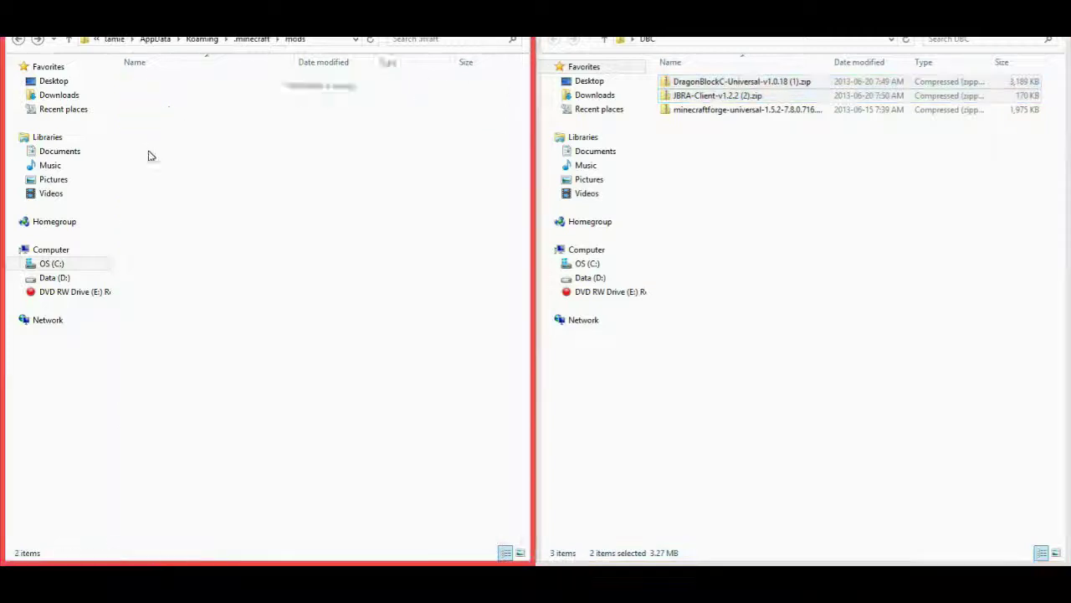
left_click(18, 39)
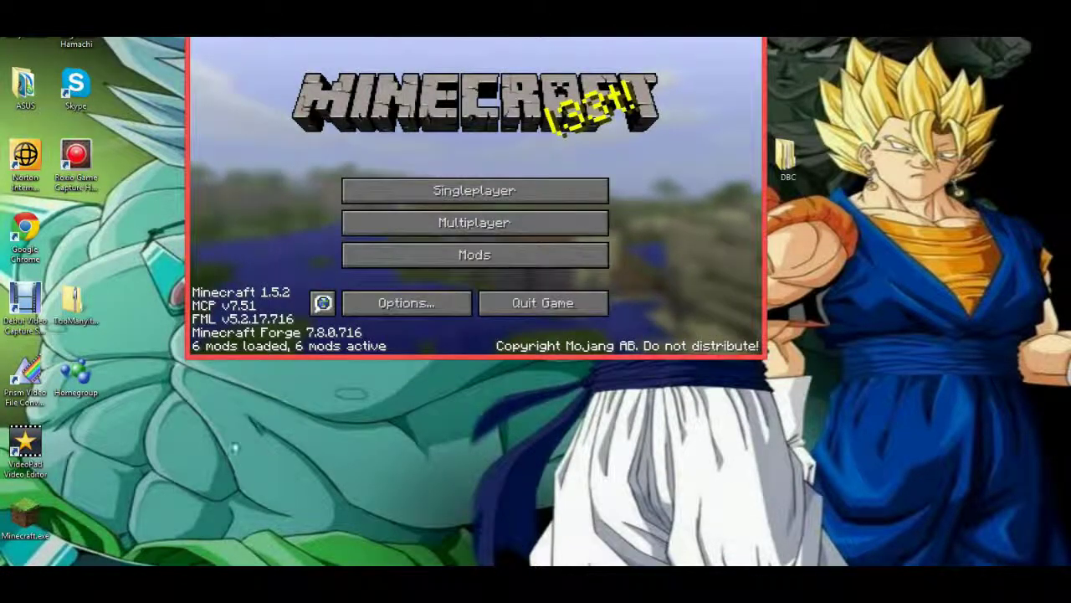
Launch Minecraft 1.5.2, log in, and find Dragon Block C in the Mods list.
double_click(25, 519)
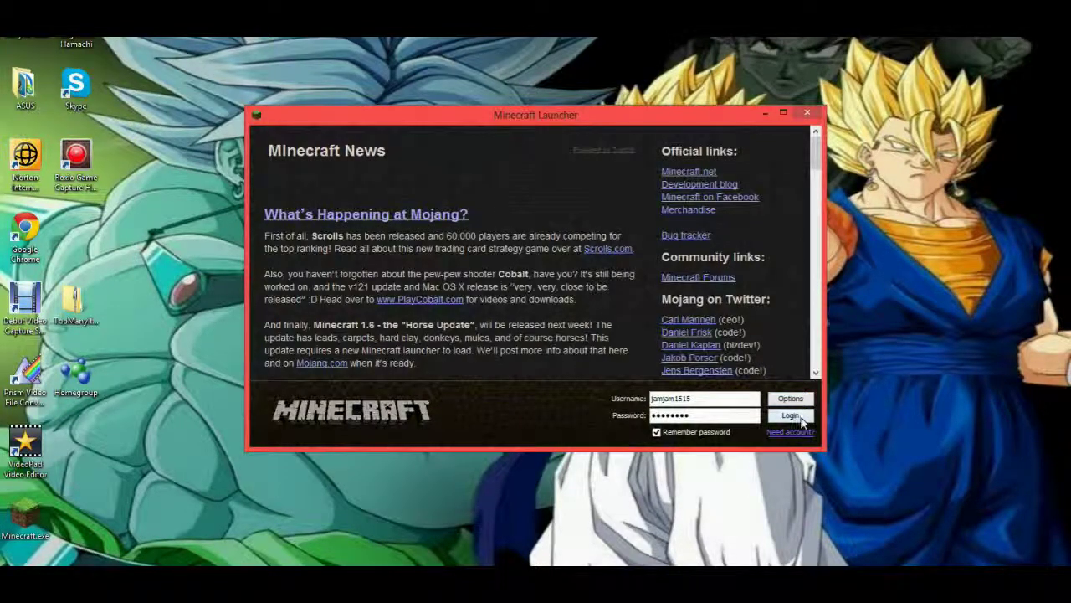
left_click(799, 418)
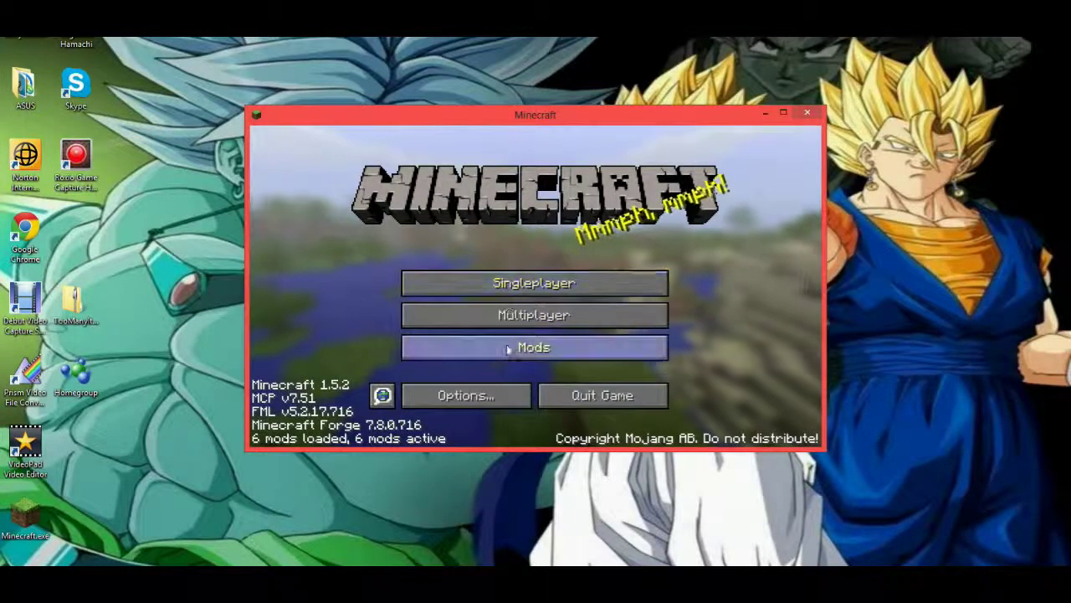
left_click(508, 350)
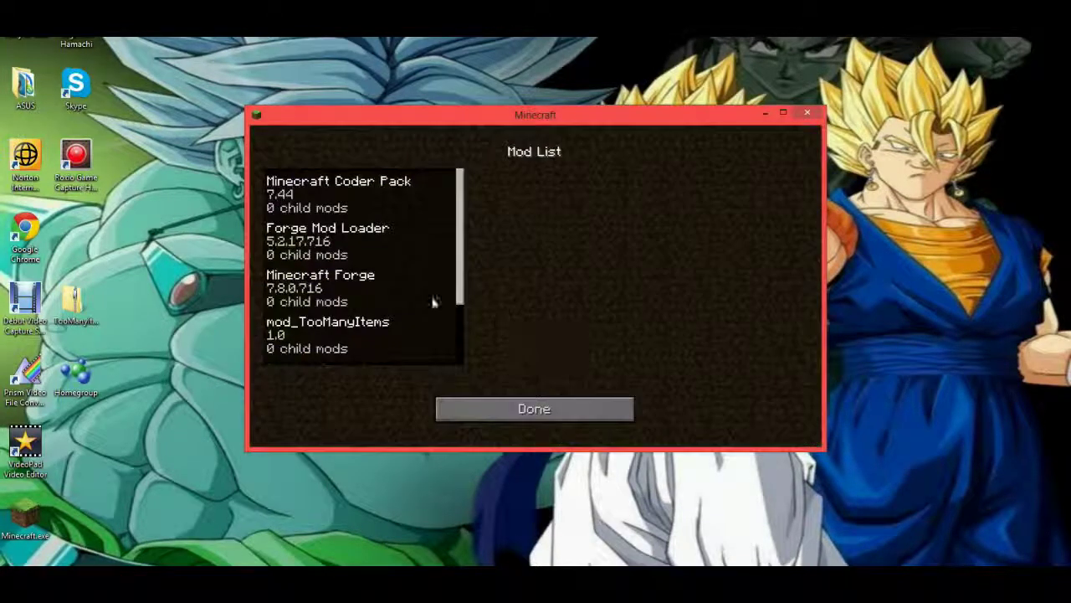
scroll(419, 293, "down", 2)
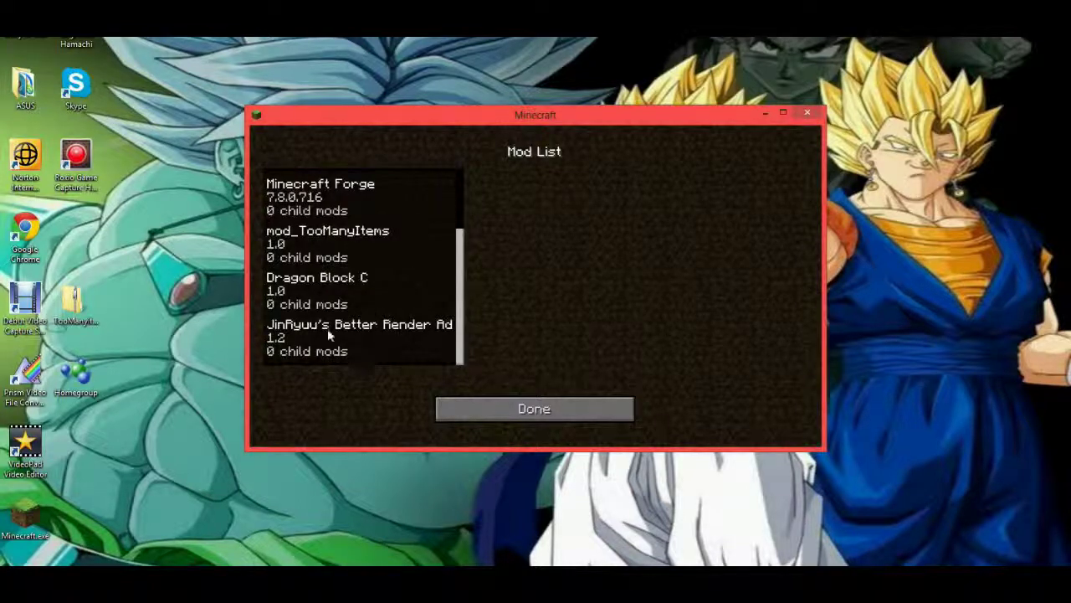
scroll(320, 210, "up", 1)
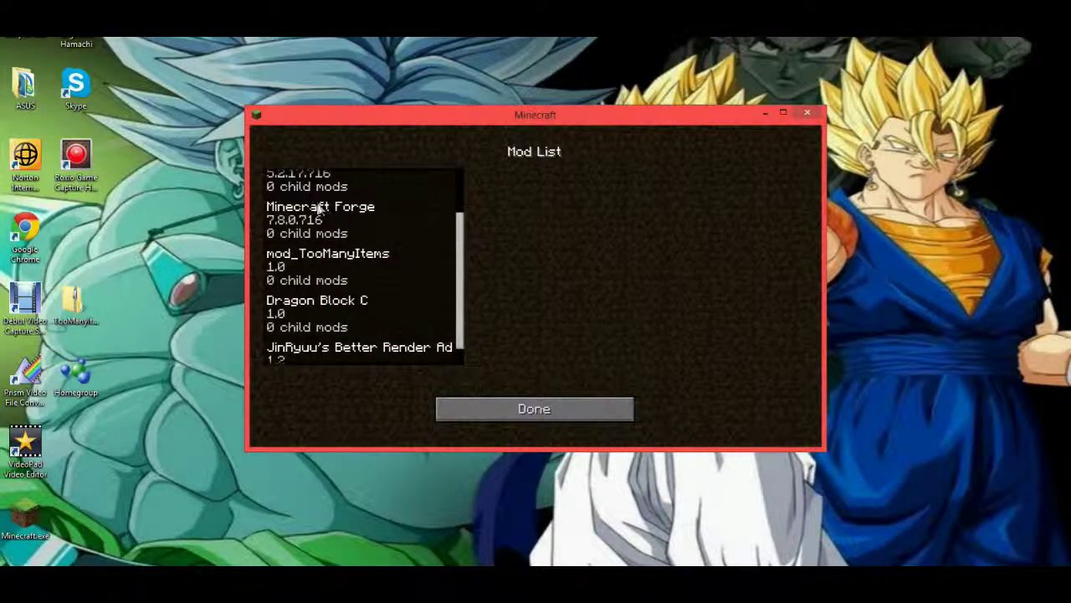
scroll(313, 187, "up", 1)
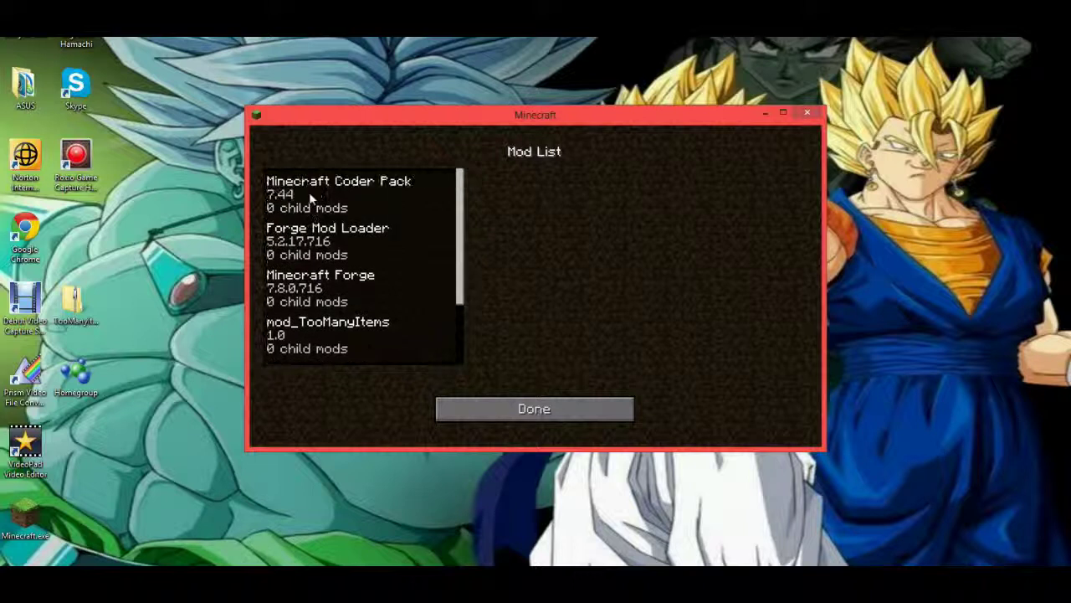
scroll(410, 247, "down", 2)
scroll(412, 249, "up", 2)
scroll(410, 244, "down", 2)
left_click(555, 410)
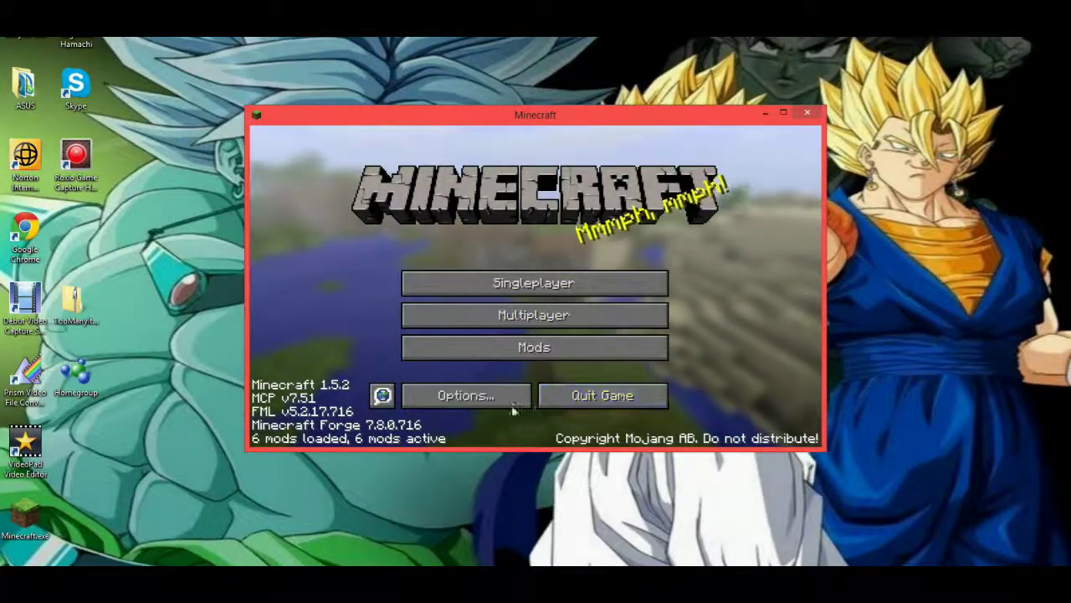
Quit Minecraft and search Google for 'hamachi download'.
left_click(806, 113)
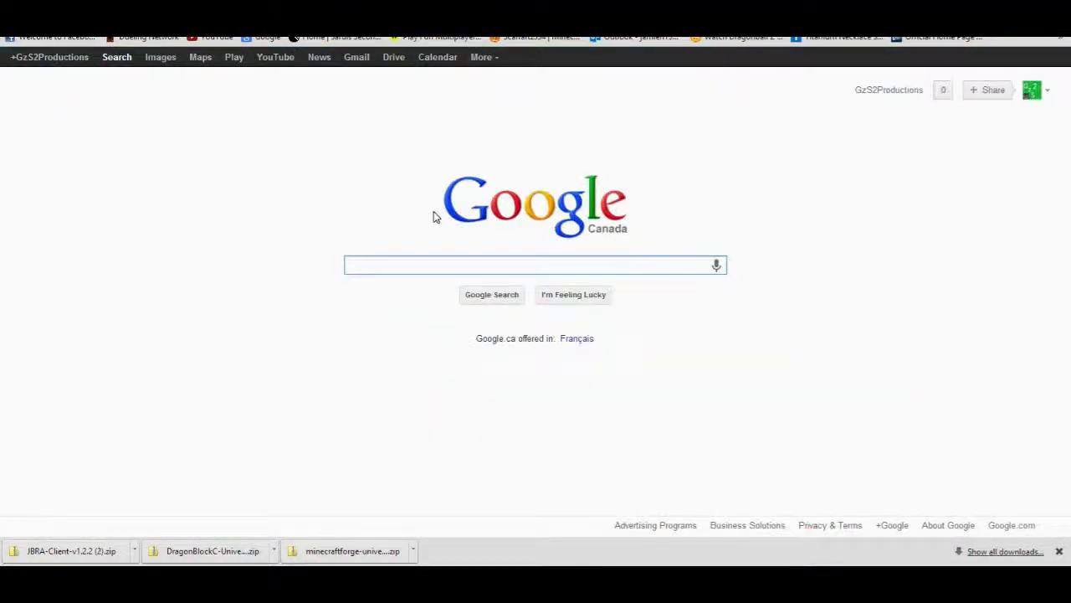
type("h")
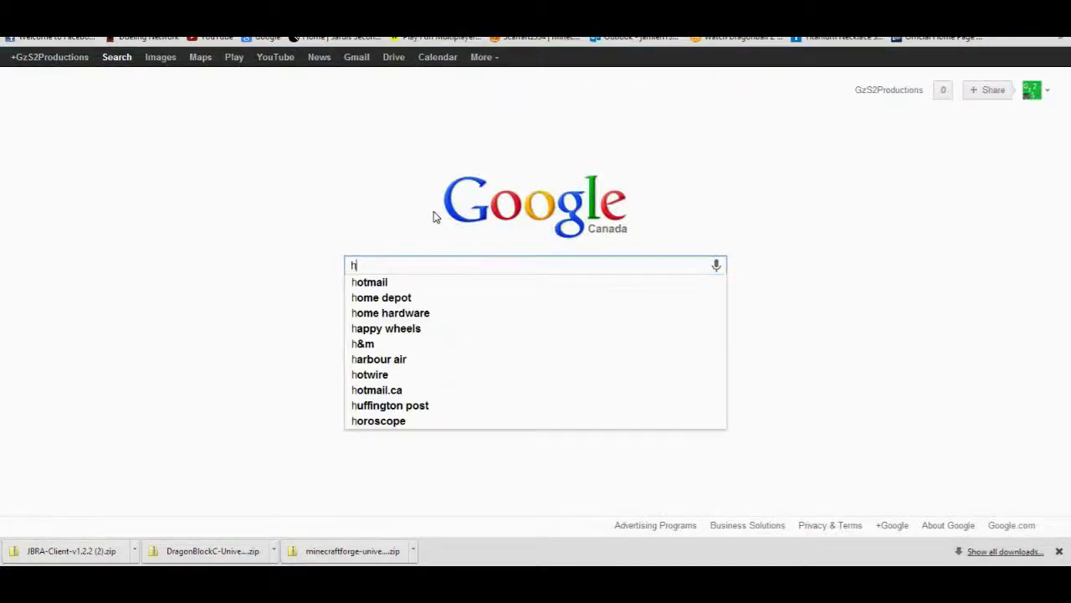
type("amachi")
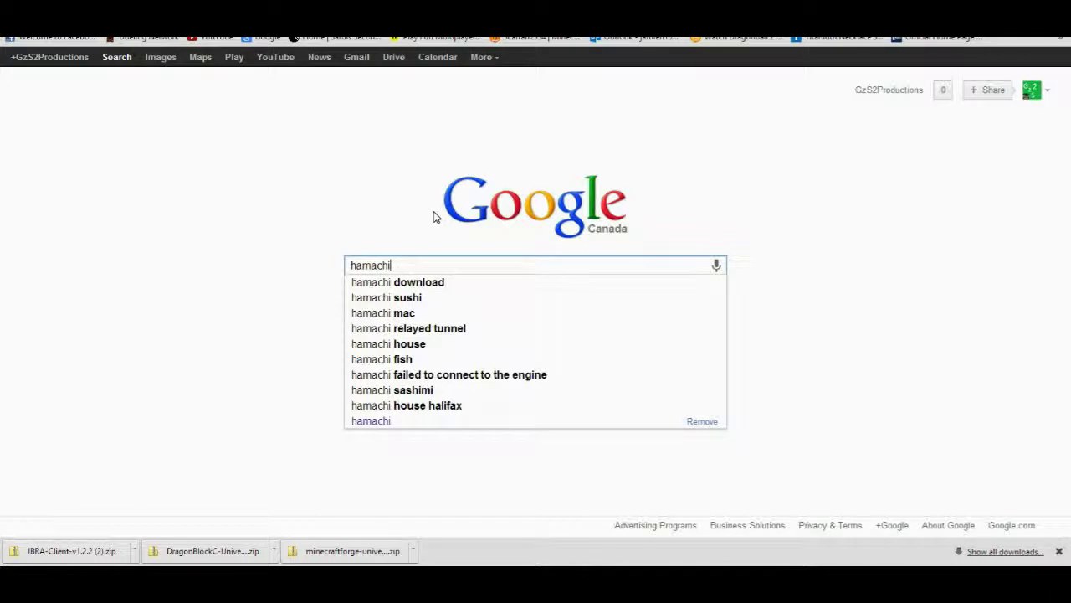
left_click(444, 282)
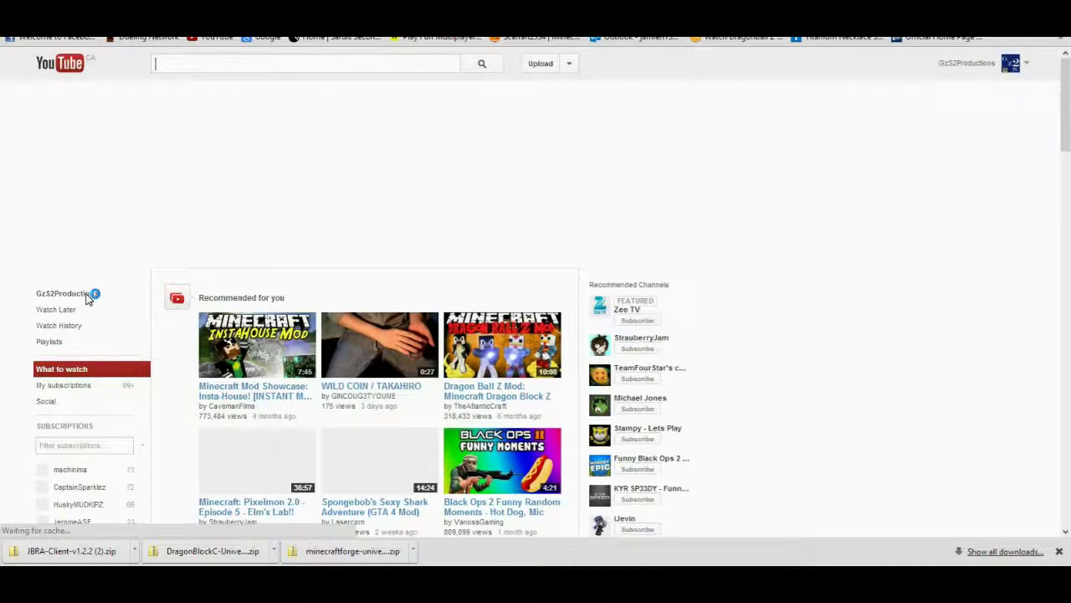
Read the Hamachi details in the 'New Server and Update' video description, then return to the results.
left_click(86, 294)
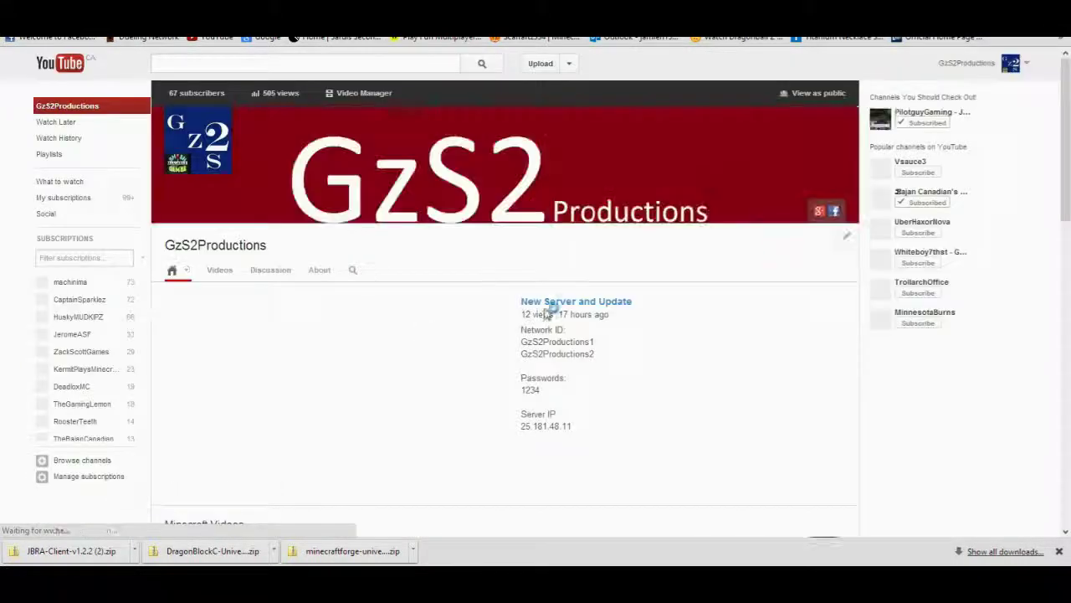
left_click(566, 305)
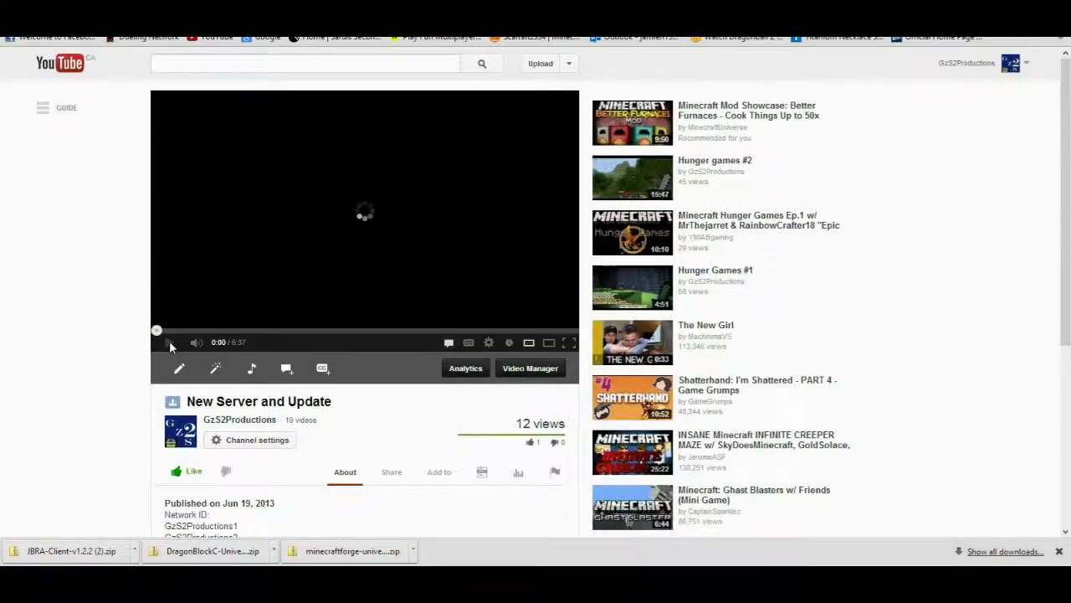
left_click(1059, 551)
scroll(494, 440, "down", 3)
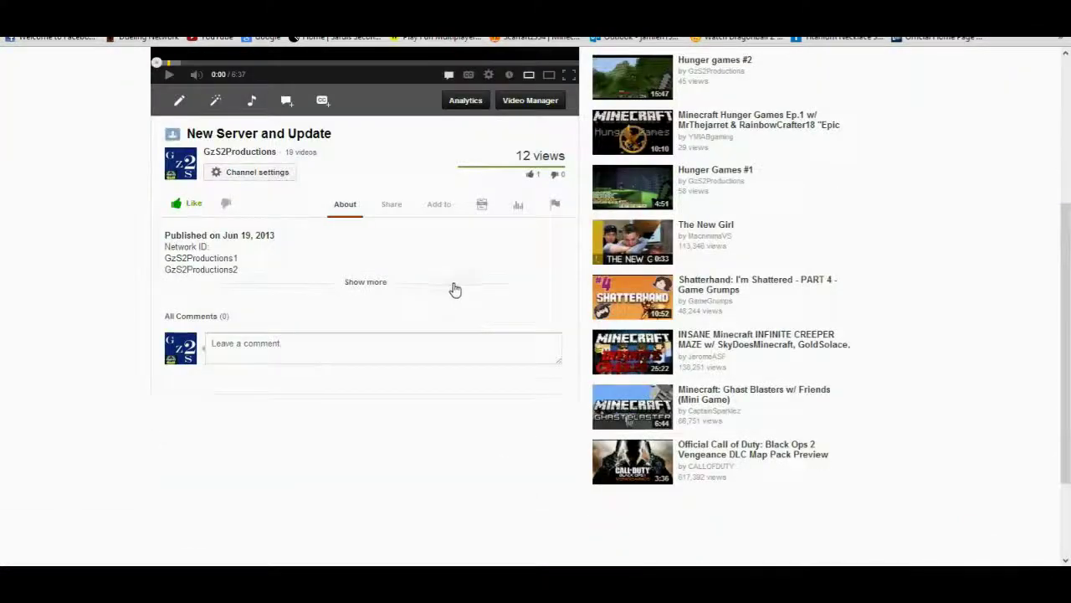
left_click(366, 283)
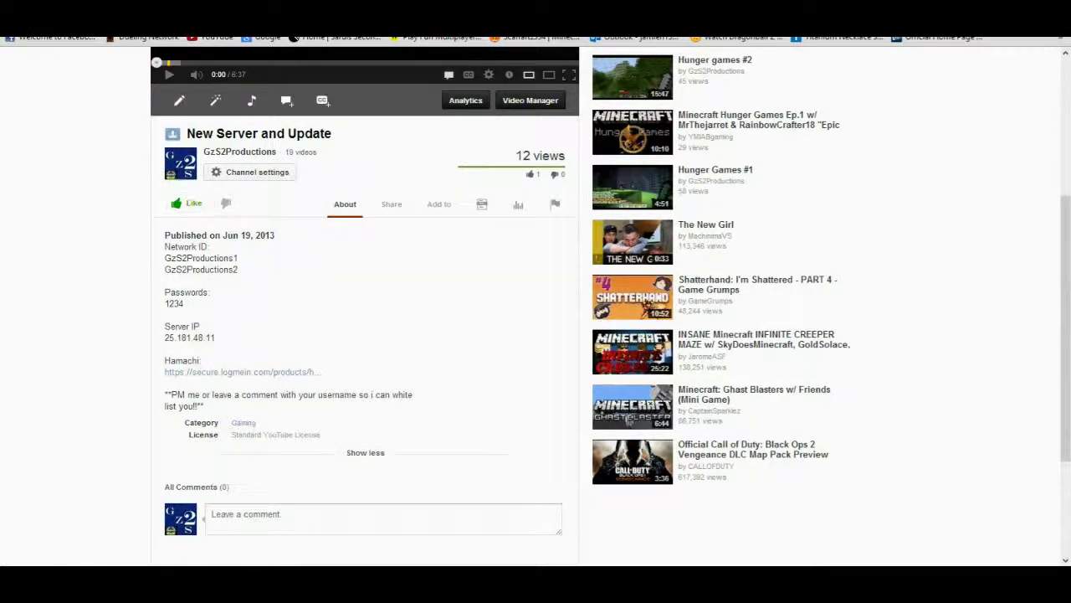
key("ctrl+Tab")
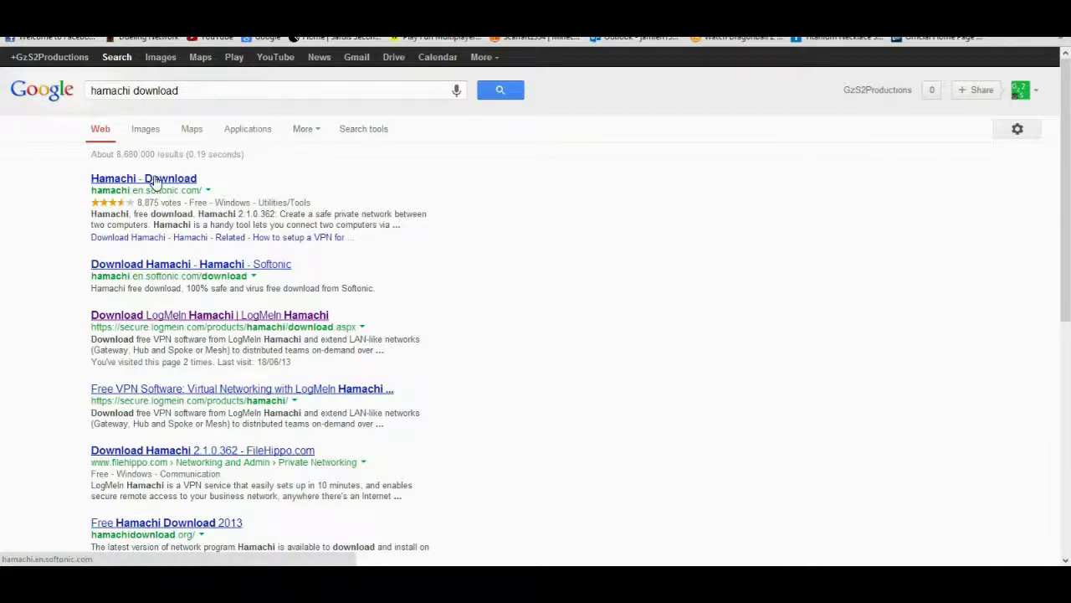
Open Softonic's Hamachi page from the results and choose Free Download.
left_click(153, 181)
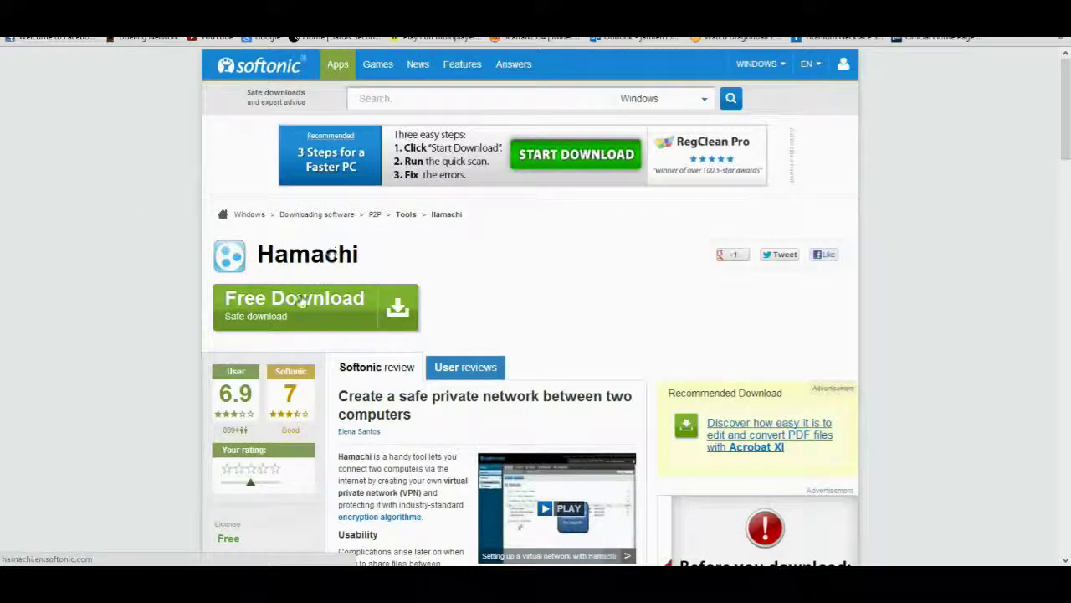
left_click(335, 298)
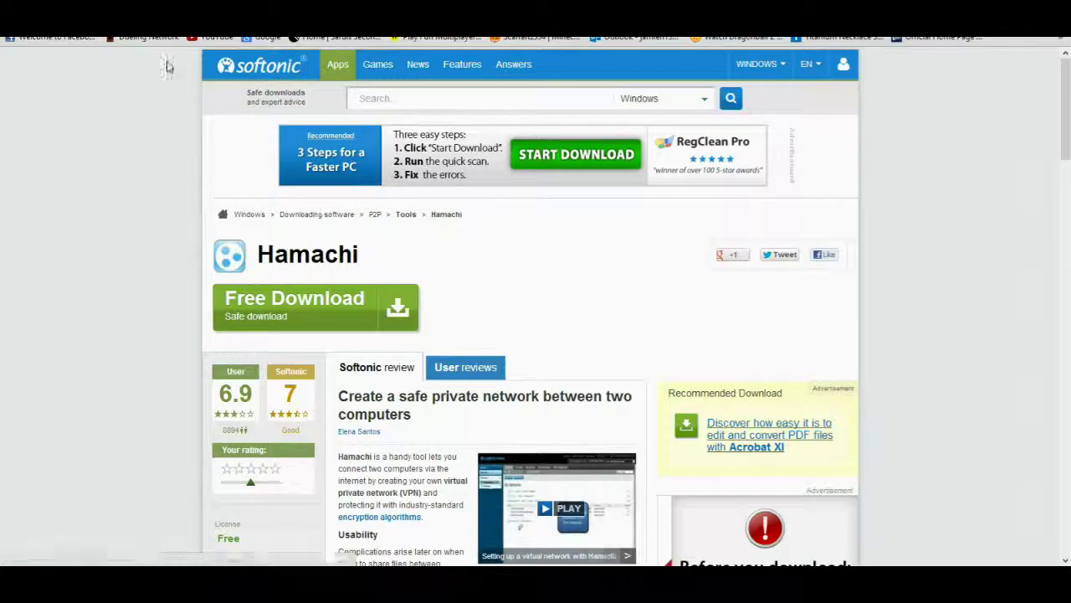
key("alt+Left")
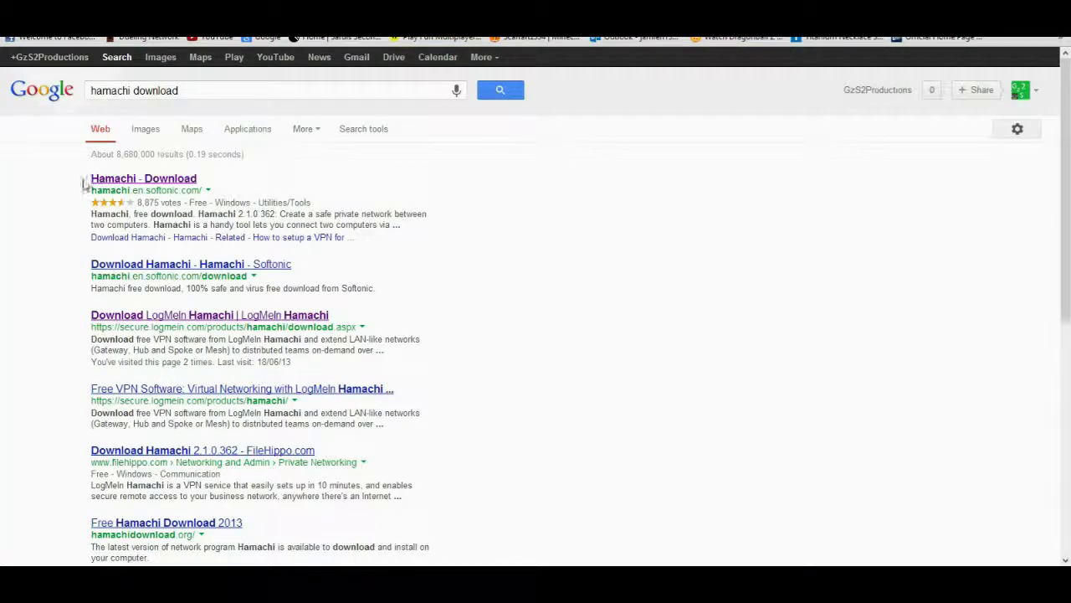
left_click(153, 176)
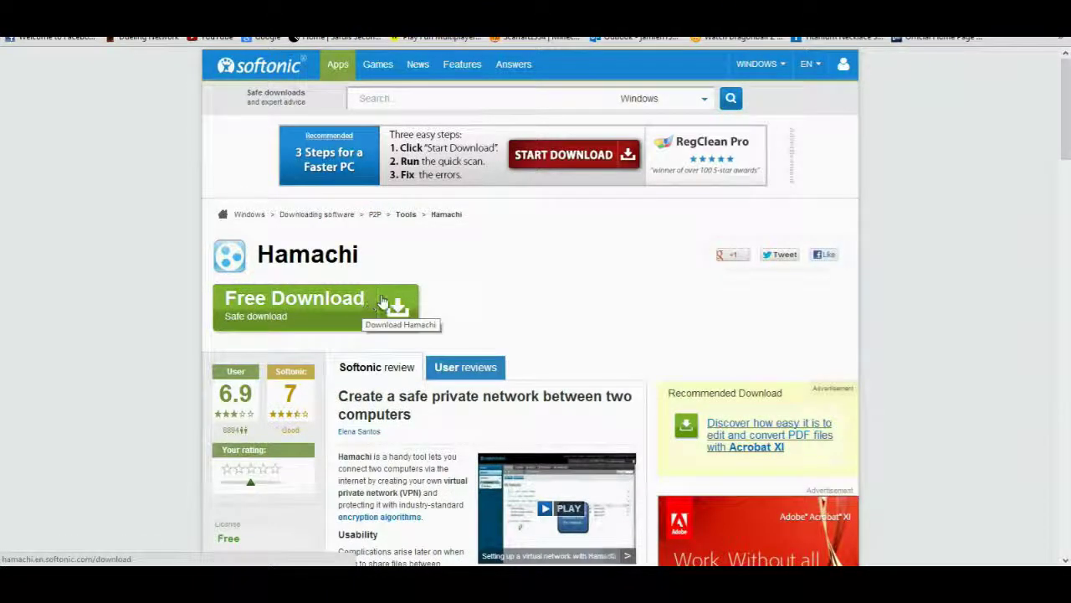
left_click(382, 300)
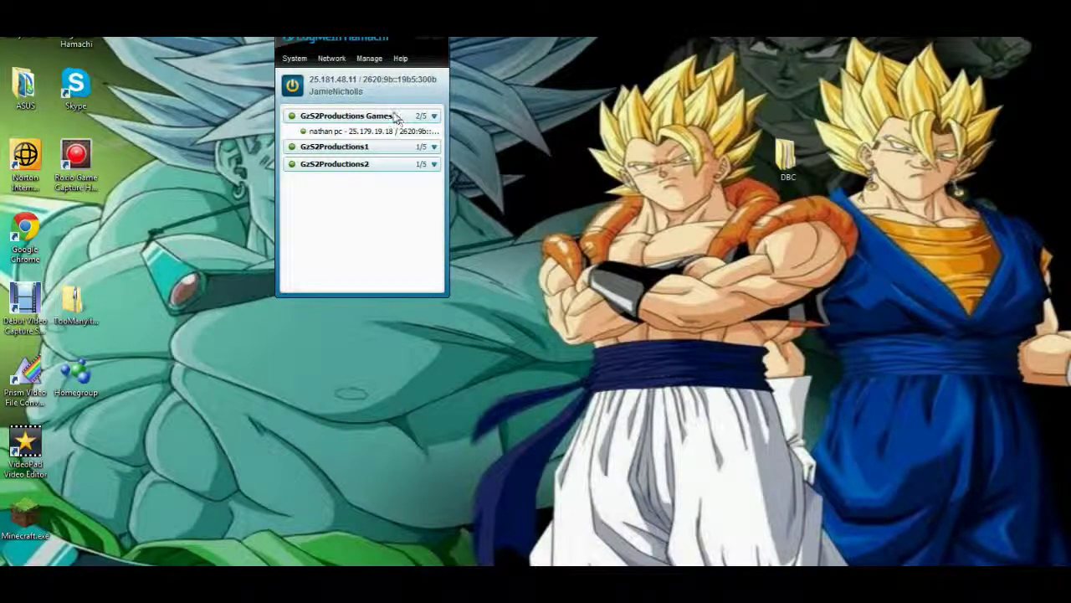
Join the GzS2Productions1 Hamachi network with its ID and password, then close Hamachi.
left_click(331, 58)
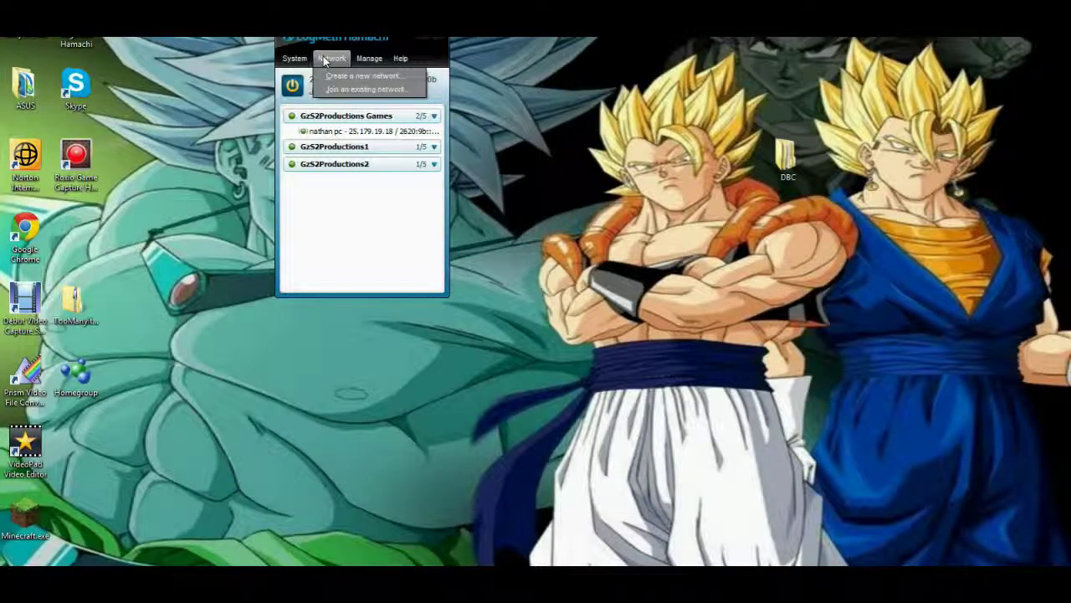
left_click(345, 90)
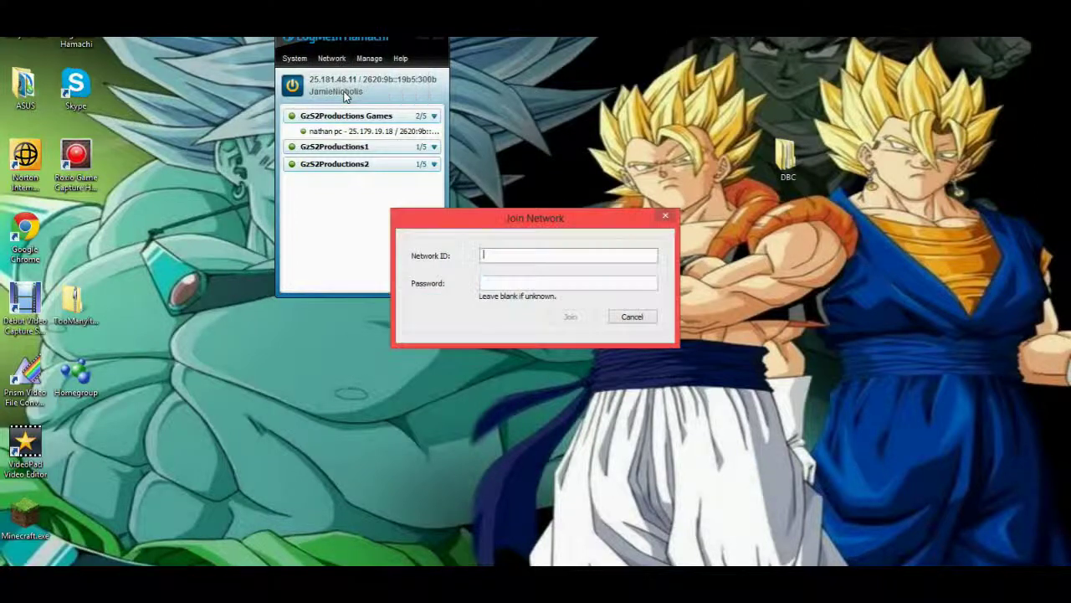
left_click_drag(532, 218, 602, 99)
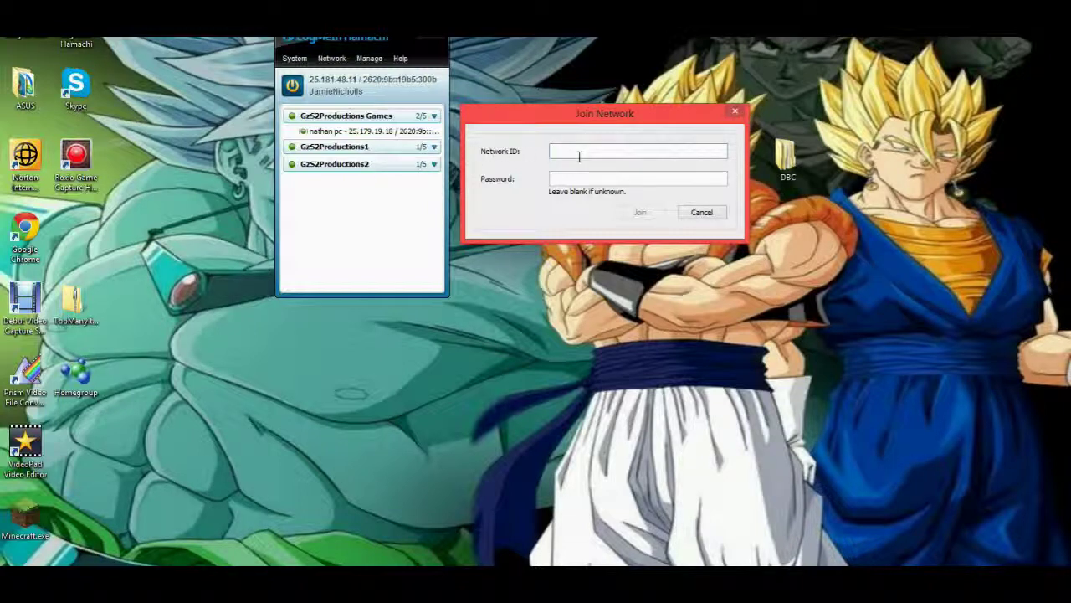
type("GzS2Productions1")
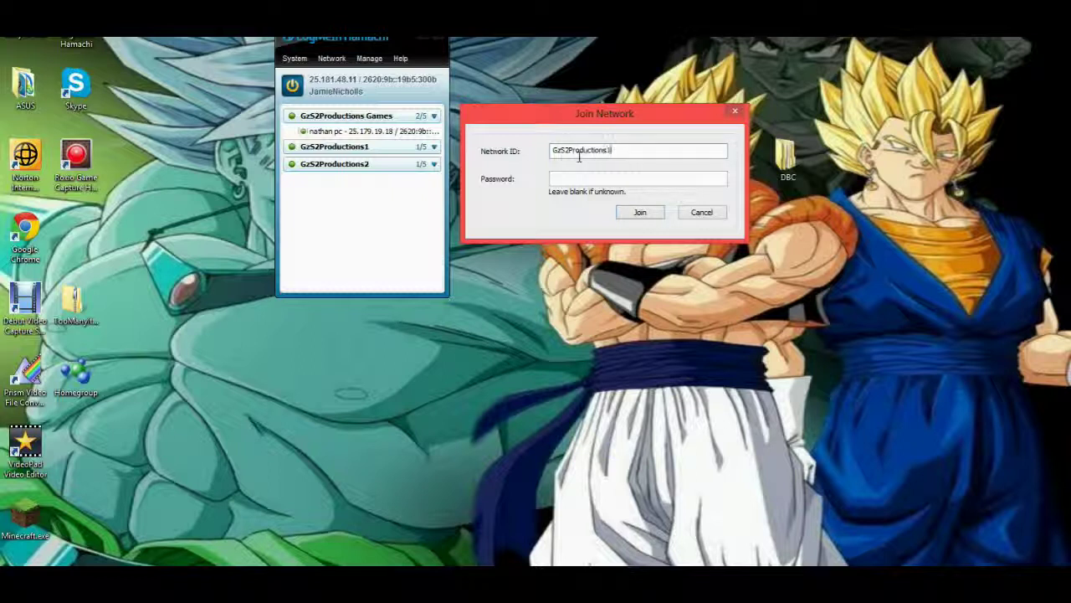
left_click(576, 181)
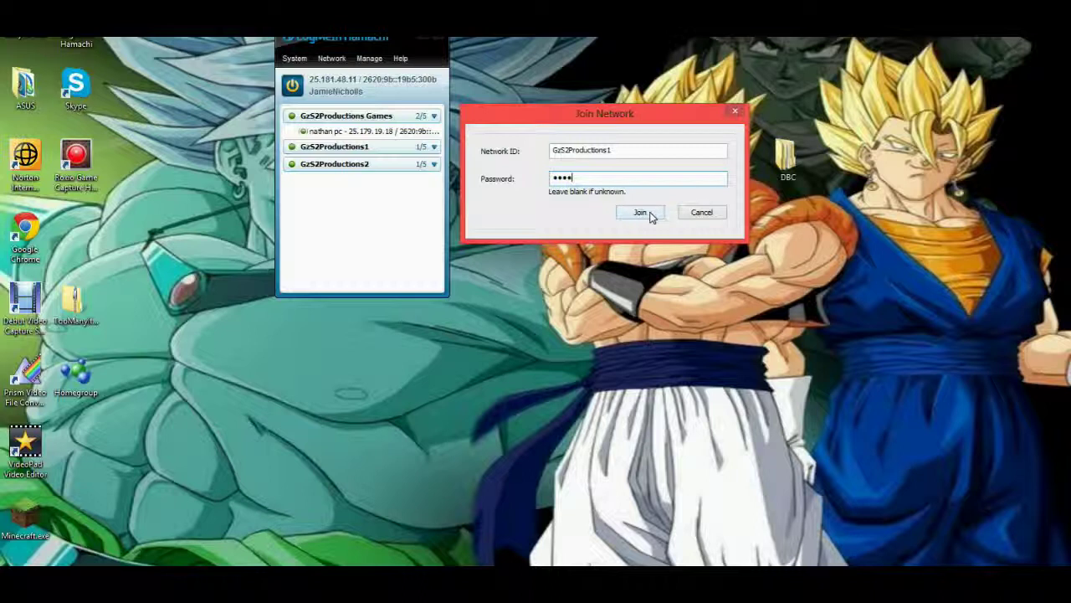
left_click(714, 215)
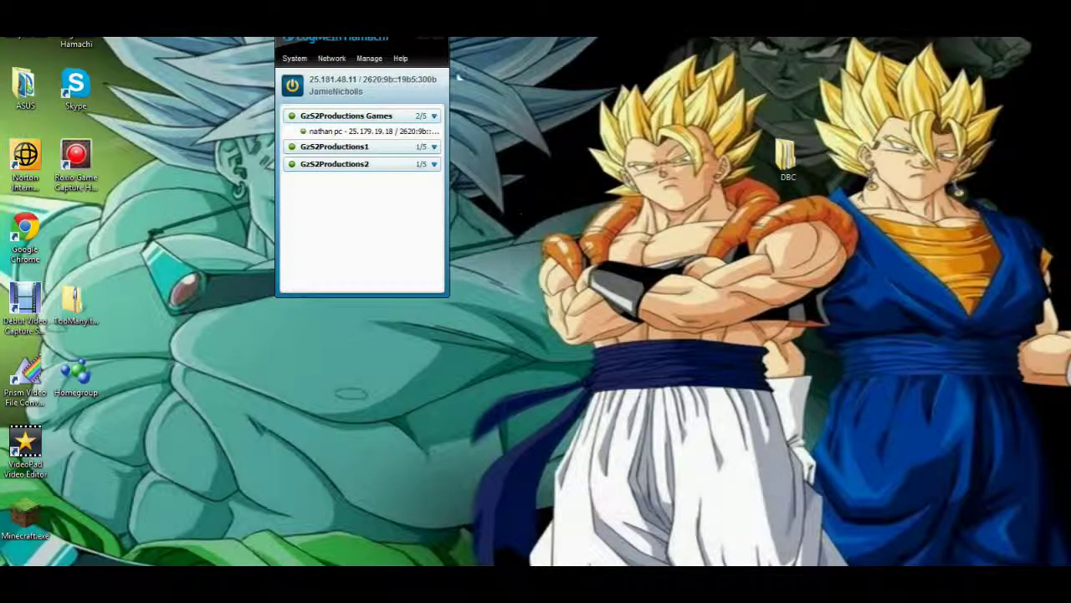
left_click(422, 39)
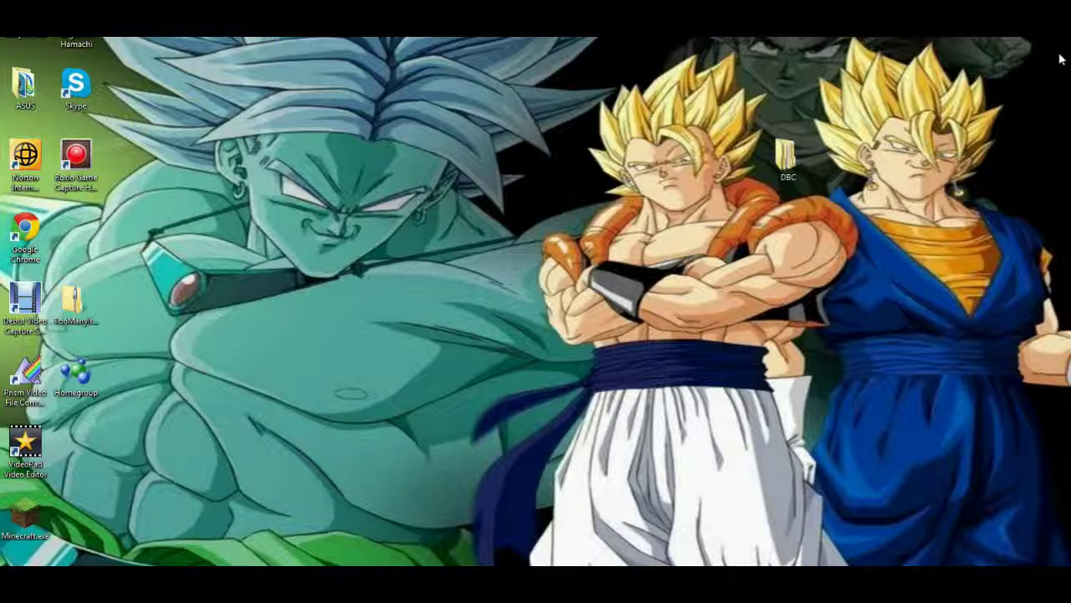
Check the contents of white-list.txt in the Server folder.
scroll(318, 220, "down", 4)
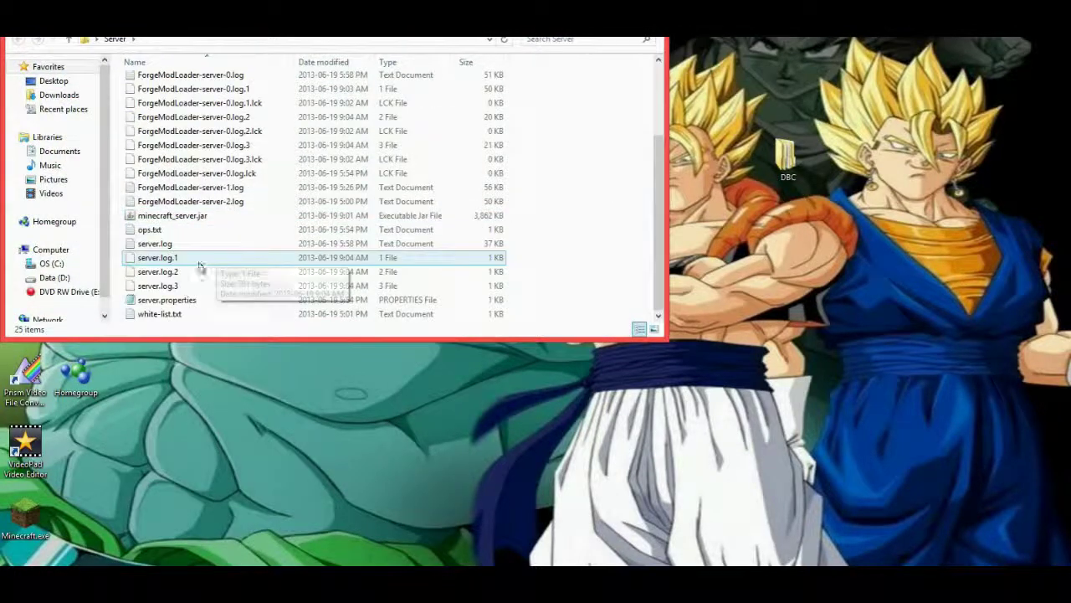
double_click(167, 315)
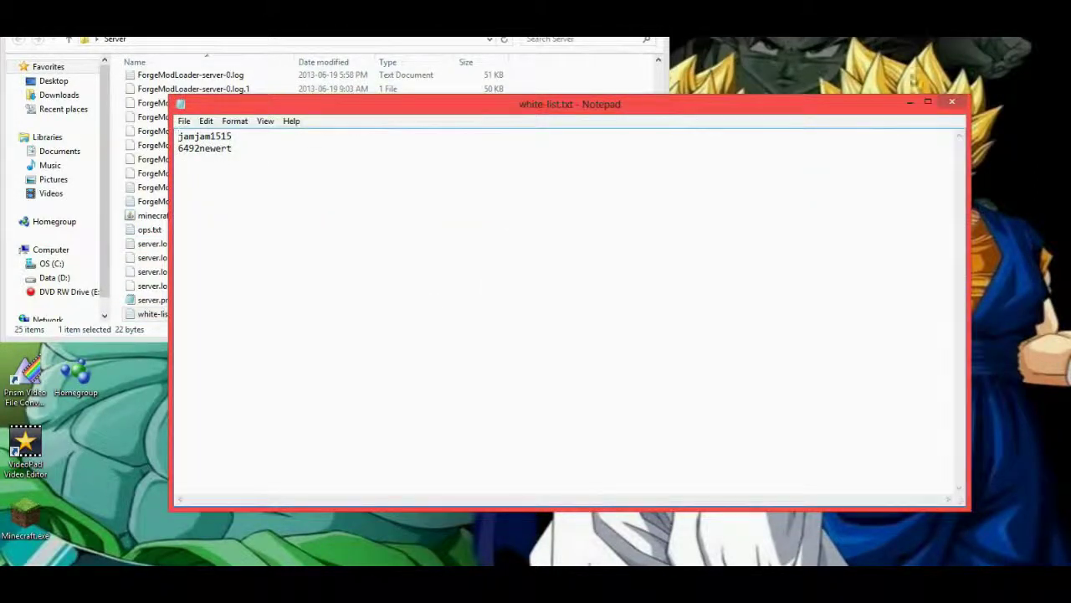
left_click(952, 102)
Launch minecraft_server.jar and move its console window aside.
scroll(227, 192, "up", 3)
scroll(262, 166, "down", 3)
double_click(152, 215)
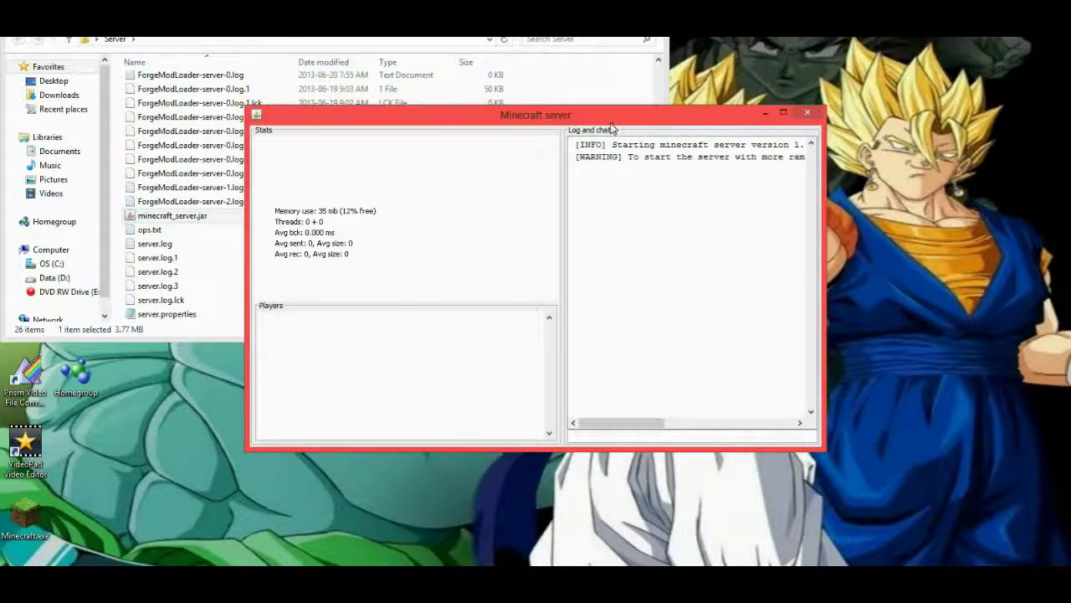
left_click_drag(616, 117, 800, 6)
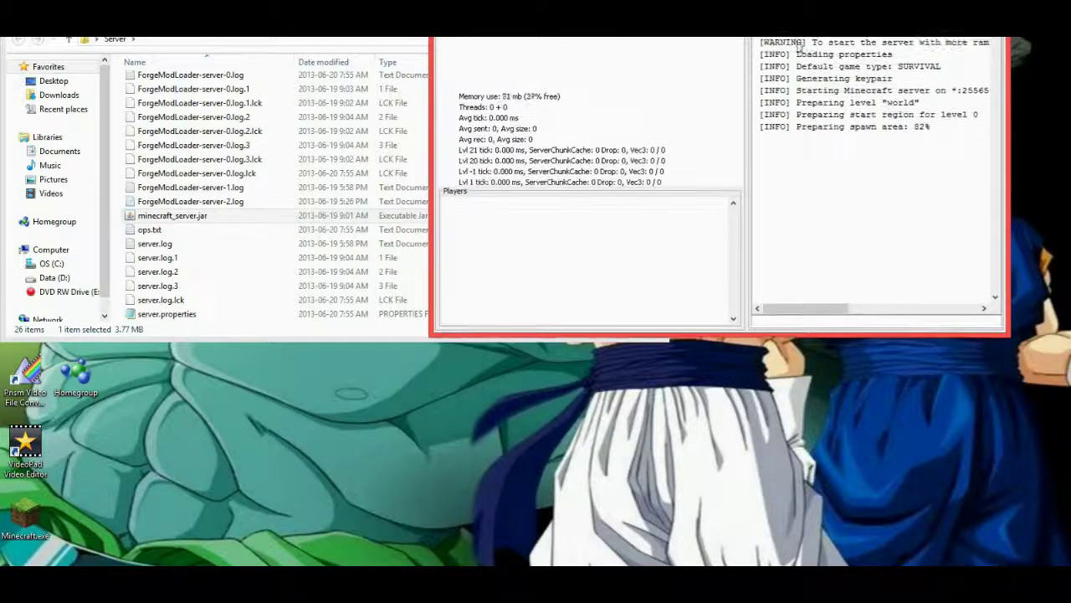
Start Minecraft.exe, look over the launcher Options, and log in with the saved account.
double_click(25, 519)
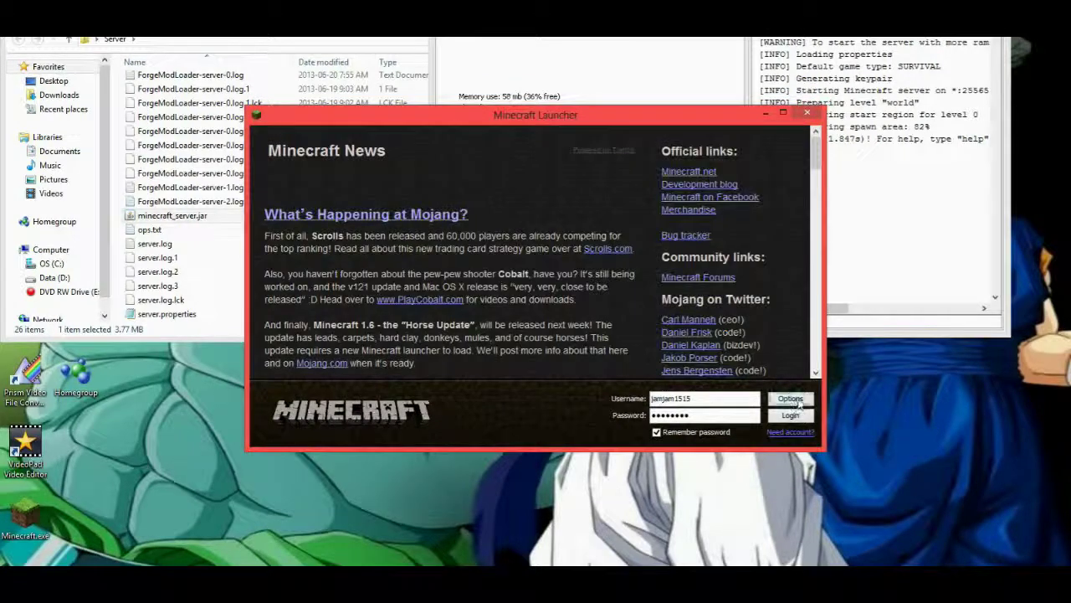
left_click(791, 399)
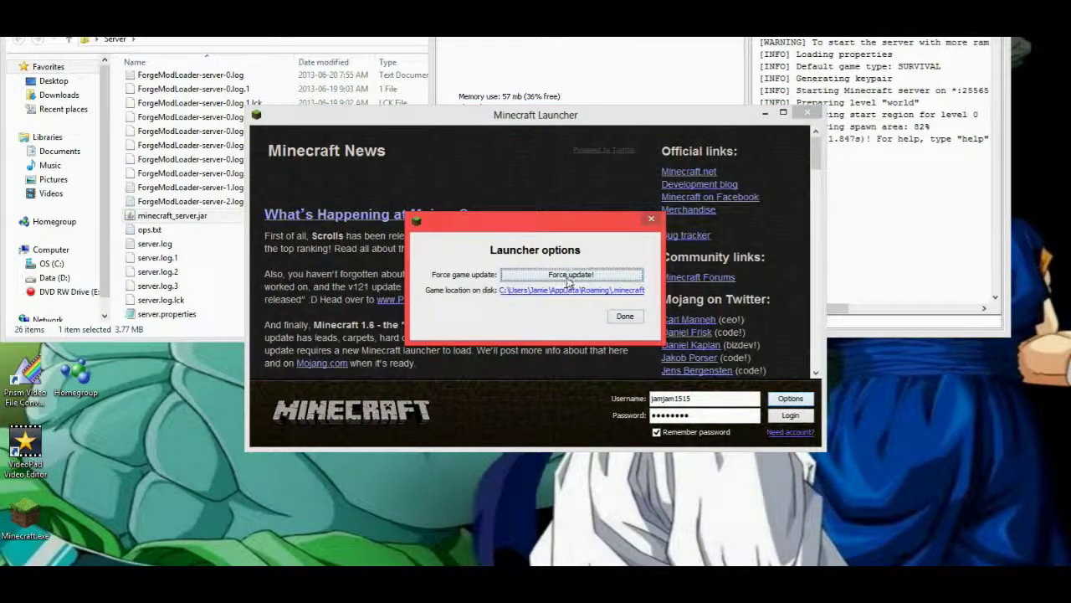
left_click(625, 318)
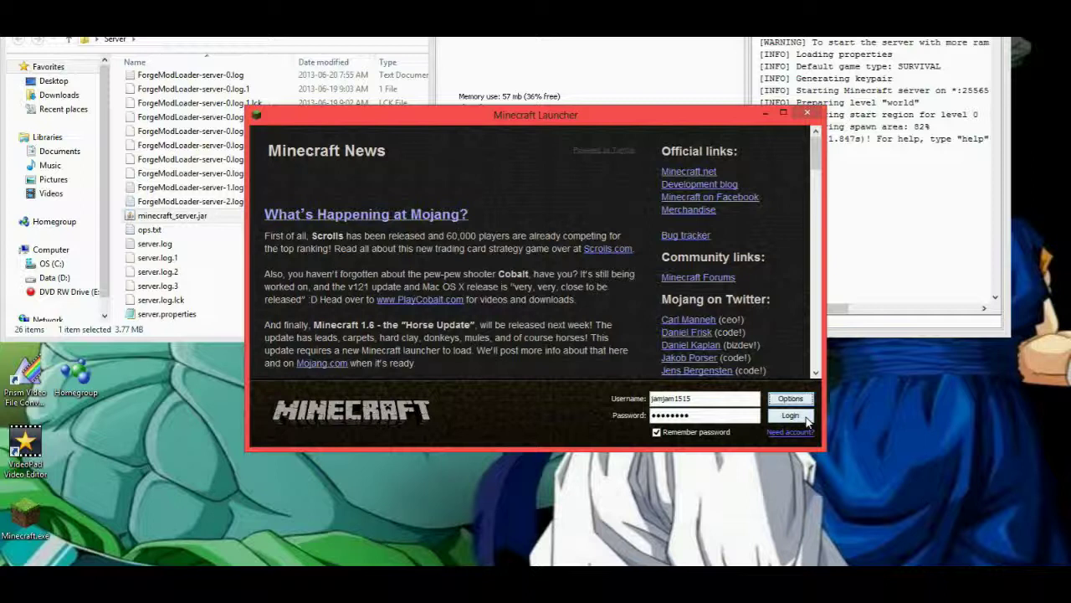
left_click(805, 416)
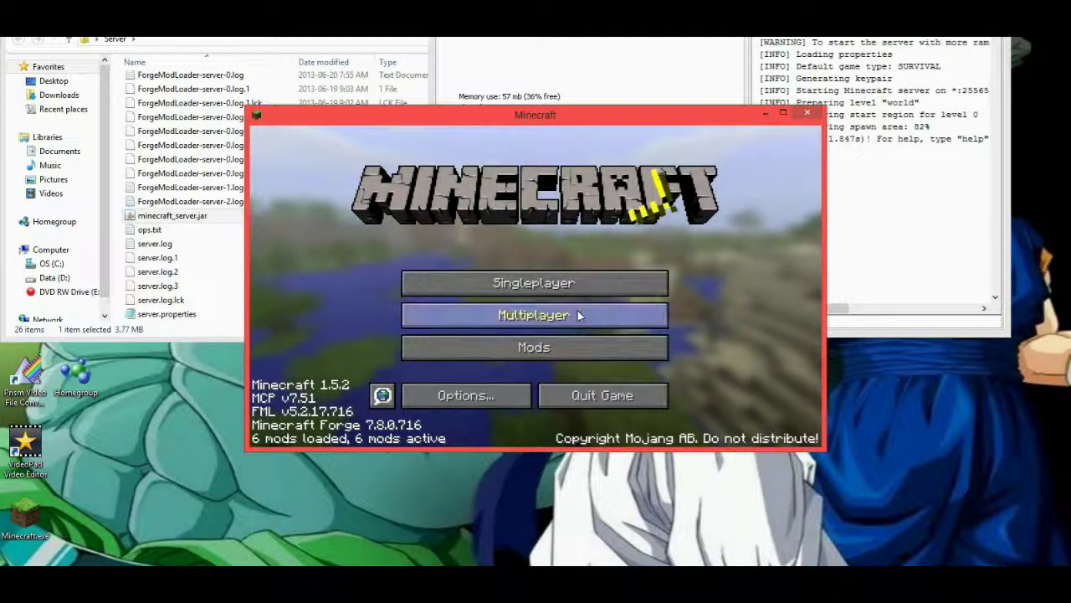
Check the Gz52Productions Games server's address in the Multiplayer list and join it.
left_click(578, 311)
scroll(574, 270, "down", 15)
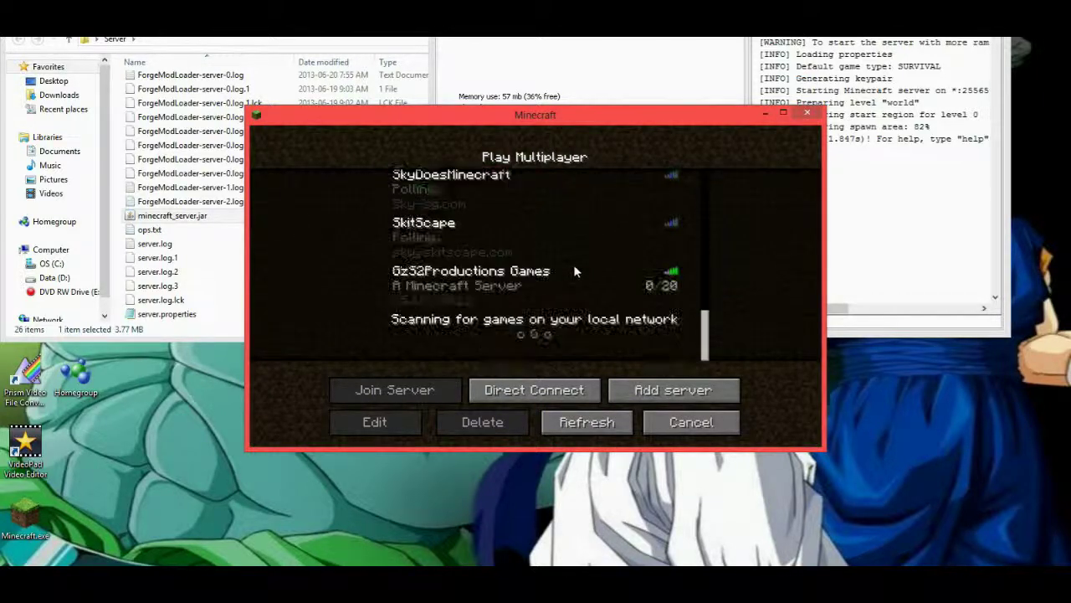
left_click(437, 281)
left_click(375, 422)
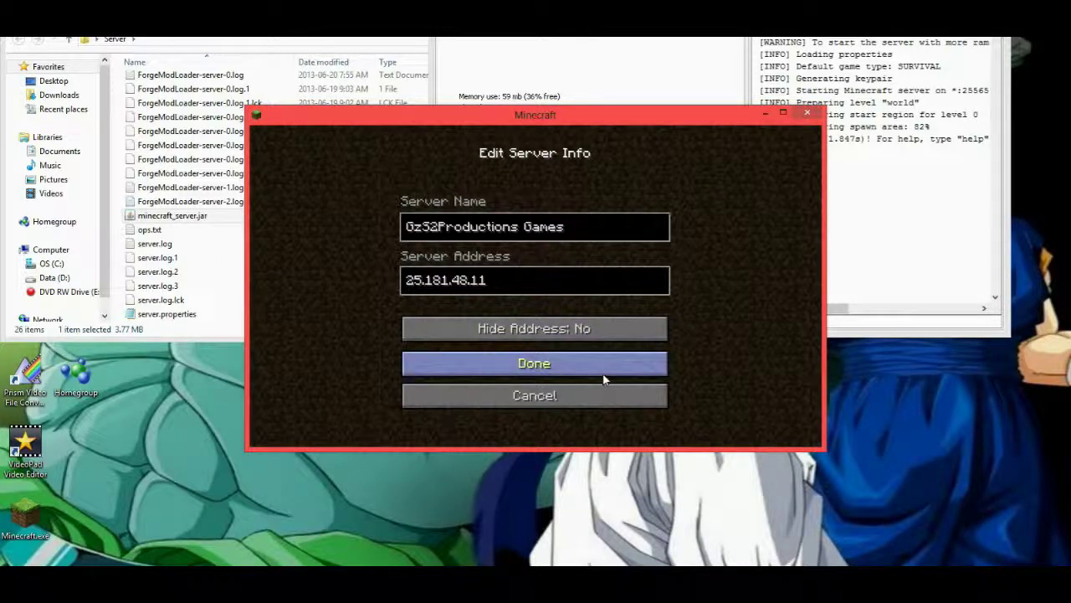
left_click(569, 365)
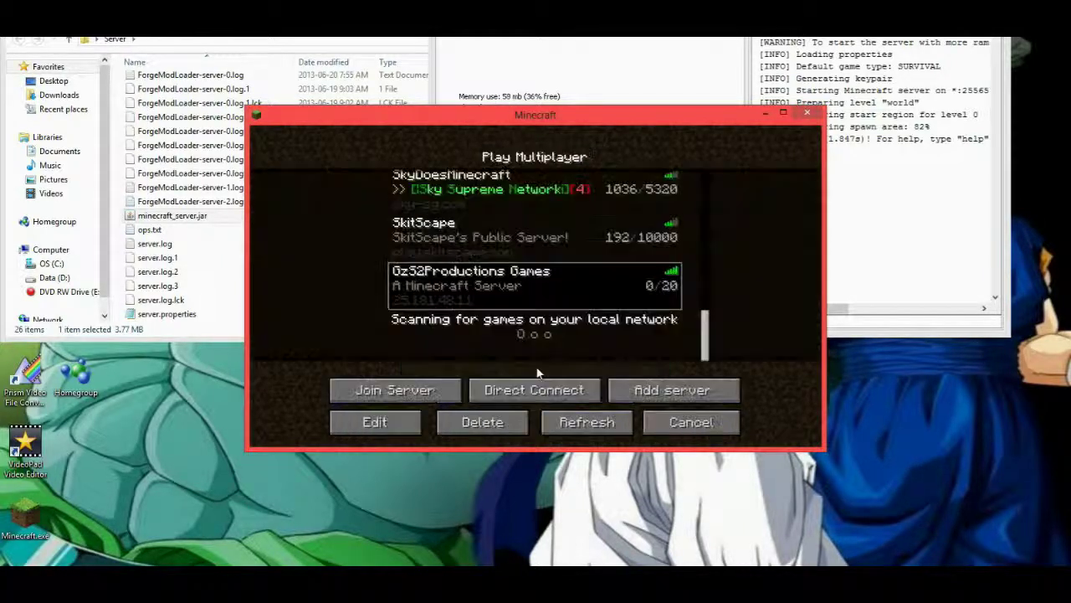
double_click(556, 287)
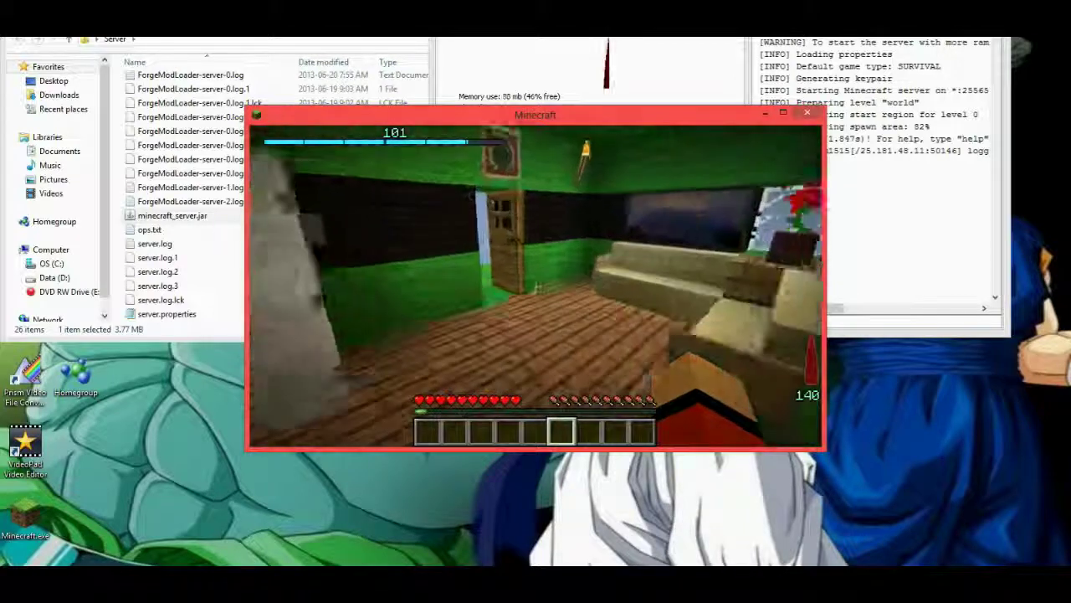
Walk toward the water and back to the door, then check the inventory.
key("w")
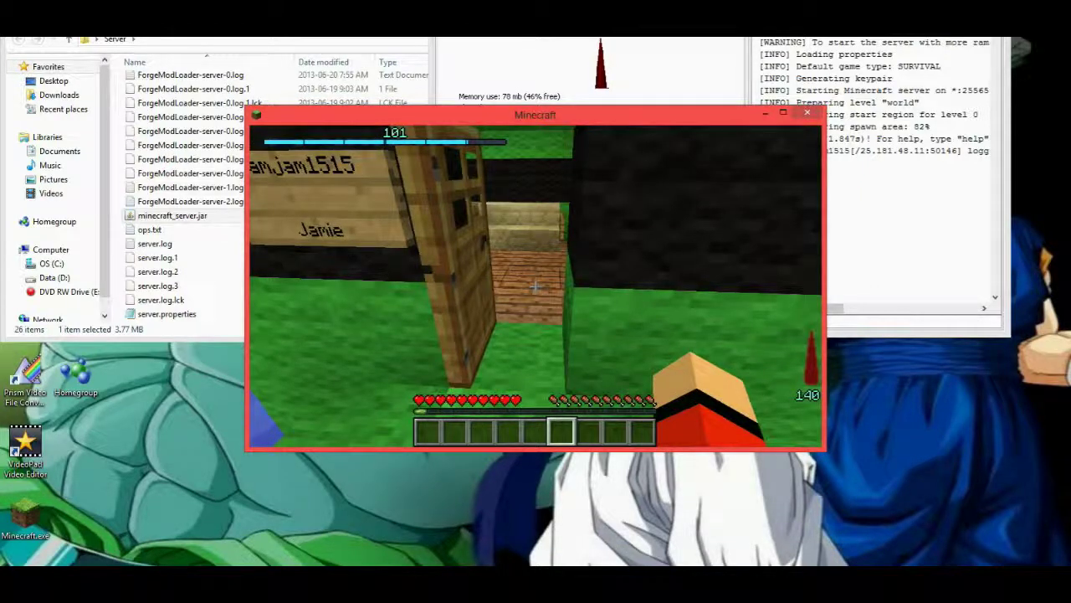
key("w")
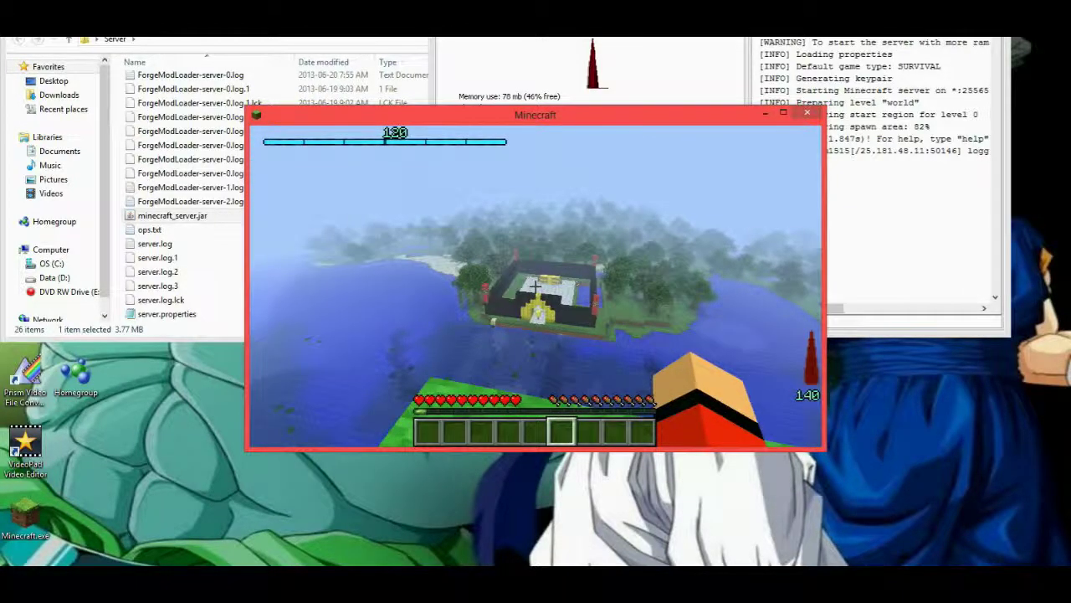
key("e")
key("e")
key("Escape")
Lower Sound to 26%, review the Controls key bindings, and resume the game.
left_click(494, 323)
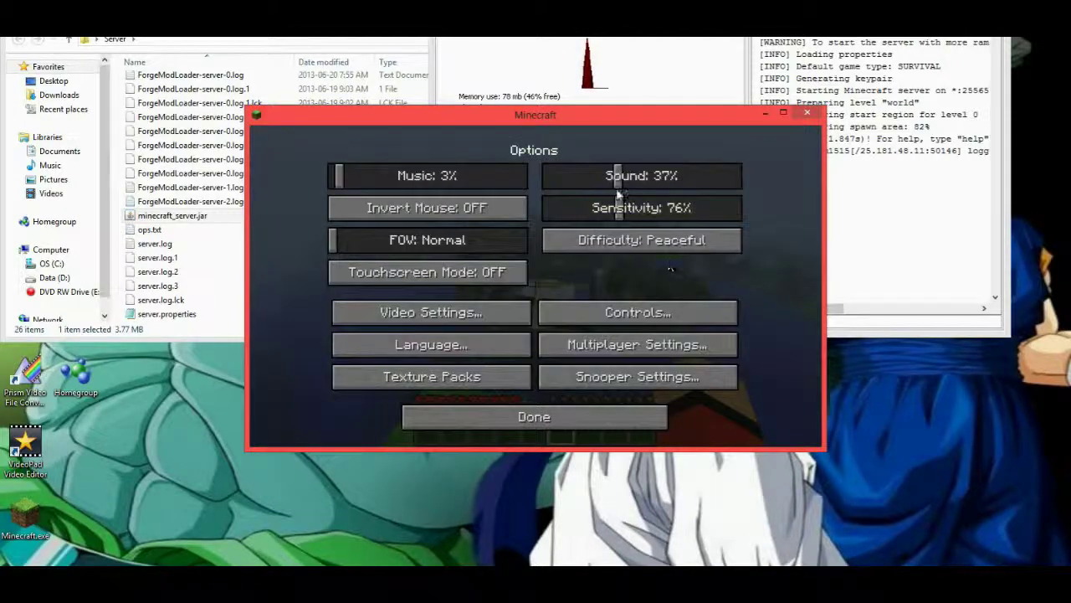
left_click_drag(620, 178, 595, 178)
left_click(602, 309)
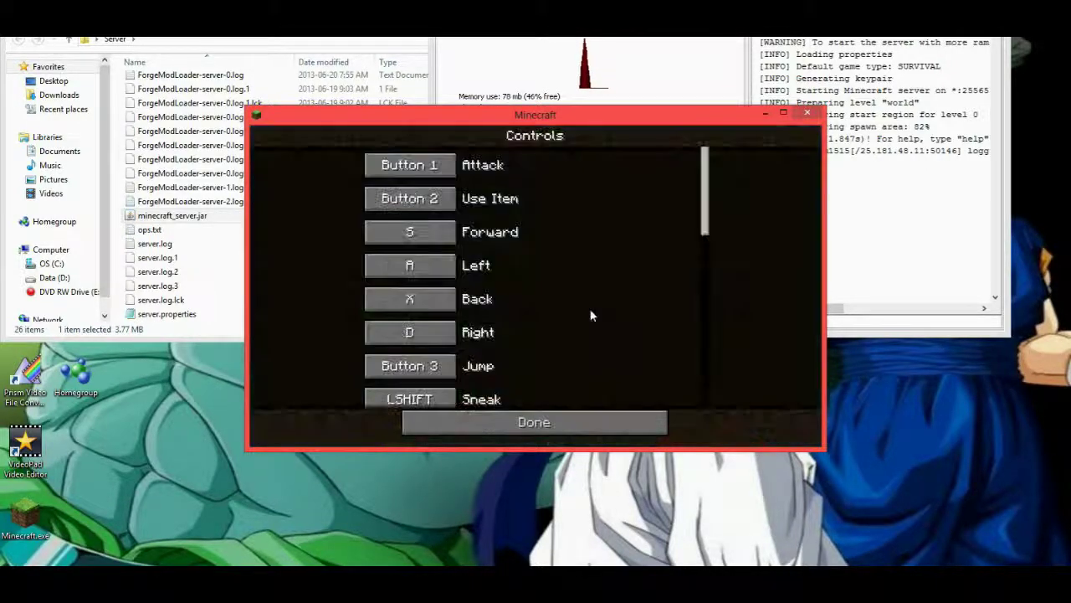
scroll(552, 292, "down", 10)
scroll(533, 286, "down", 5)
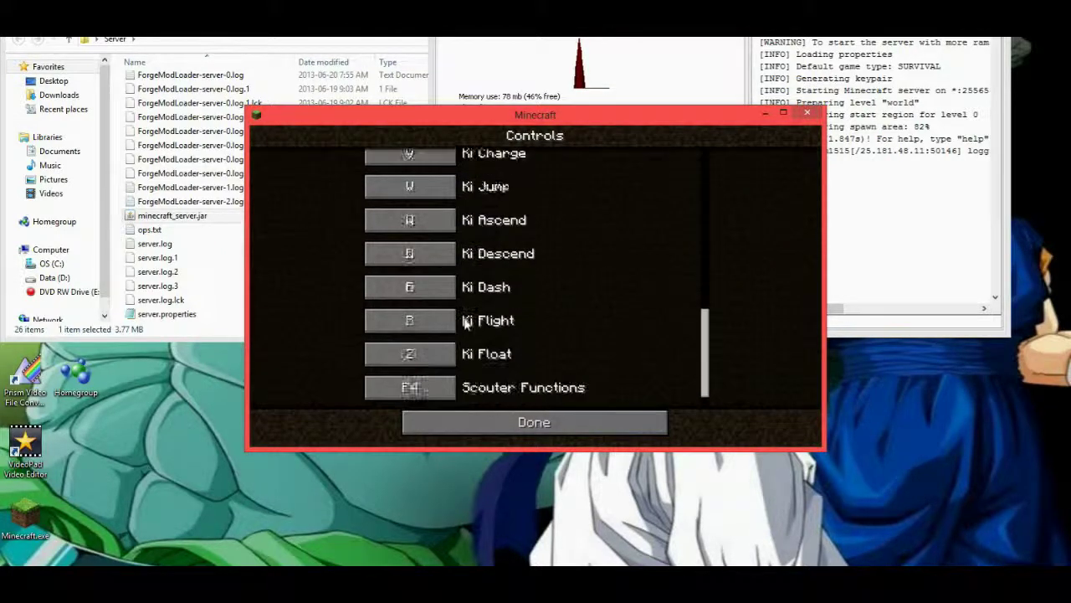
left_click(507, 422)
left_click(501, 418)
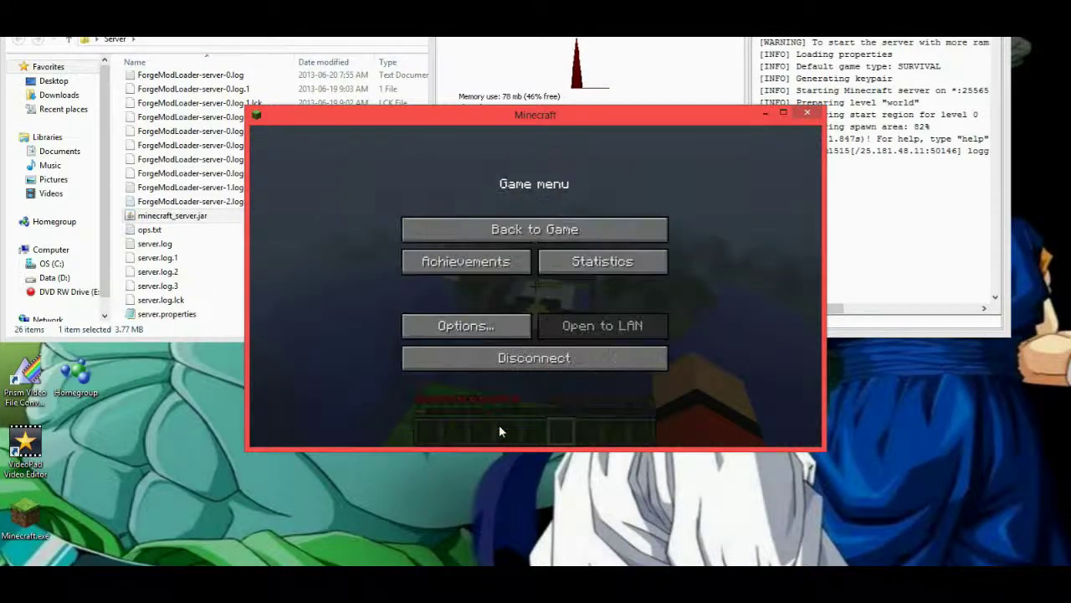
left_click(544, 236)
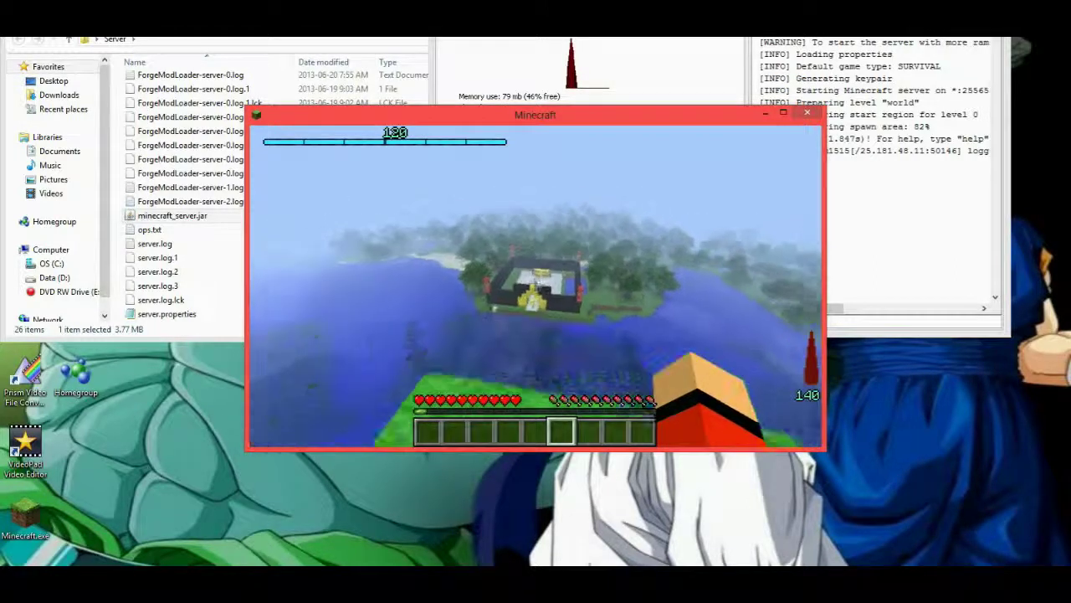
Switch to creative mode with the TMI button in the inventory.
key("e")
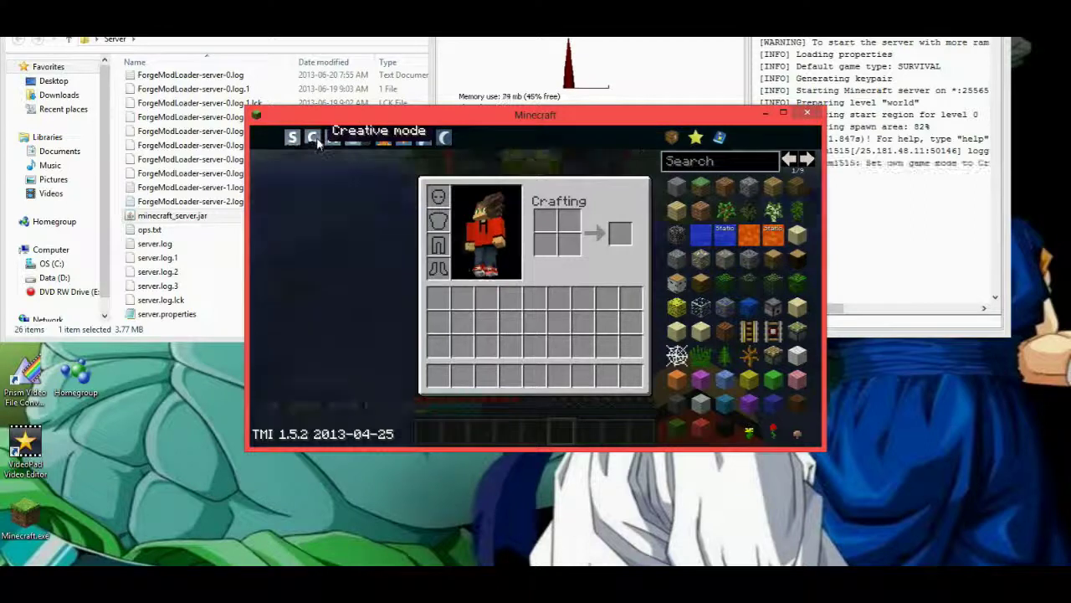
left_click(281, 136)
key("e")
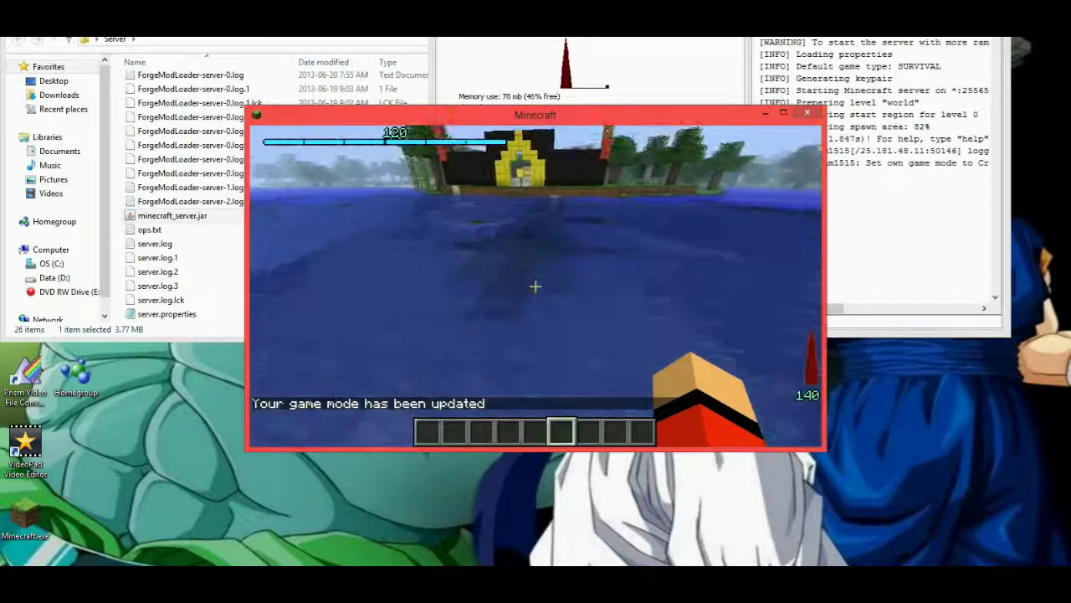
Fly over the water into the walled enclosure, past the yellow arch to the houses.
key("w")
key("space")
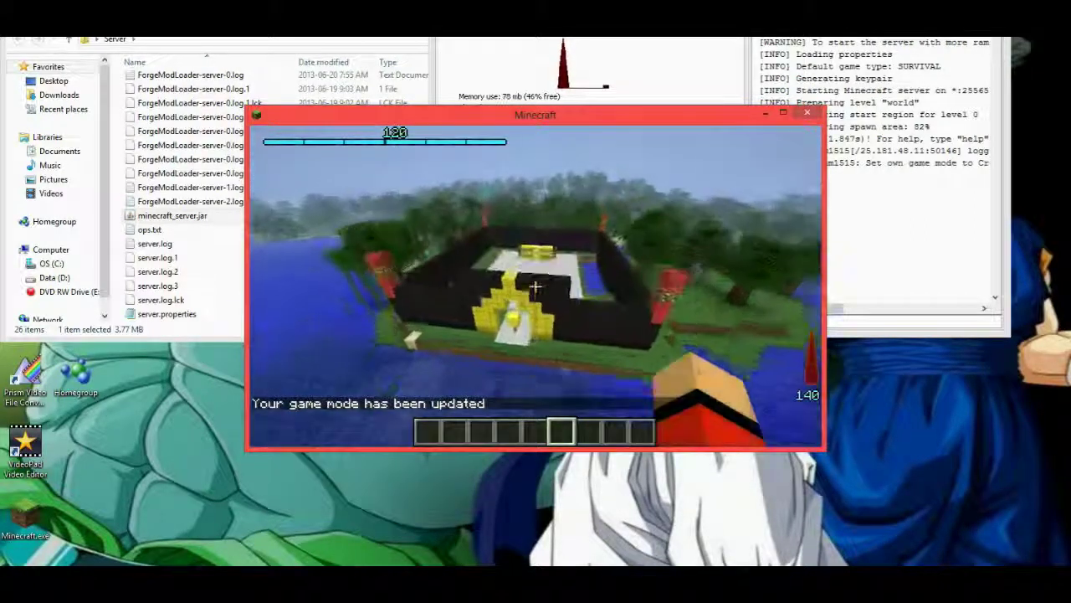
key("w")
key("shift")
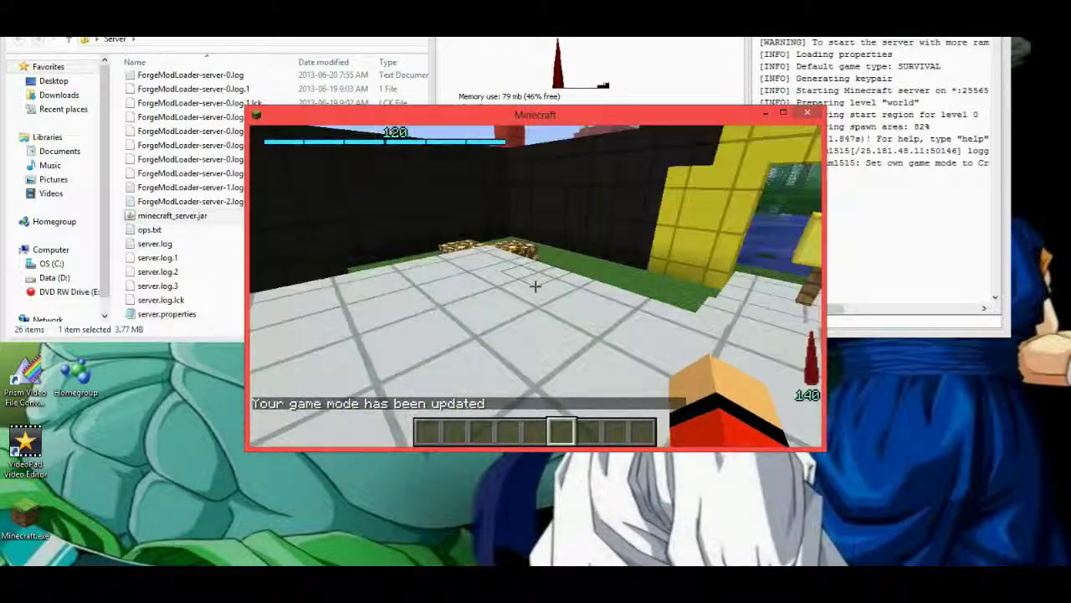
key("w")
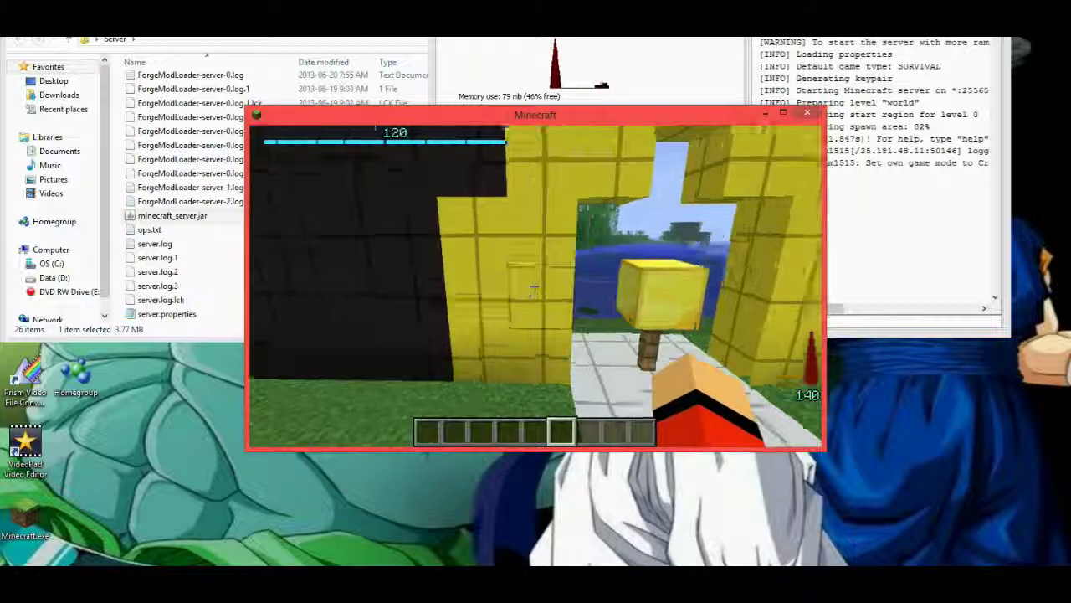
key("w")
key("w")
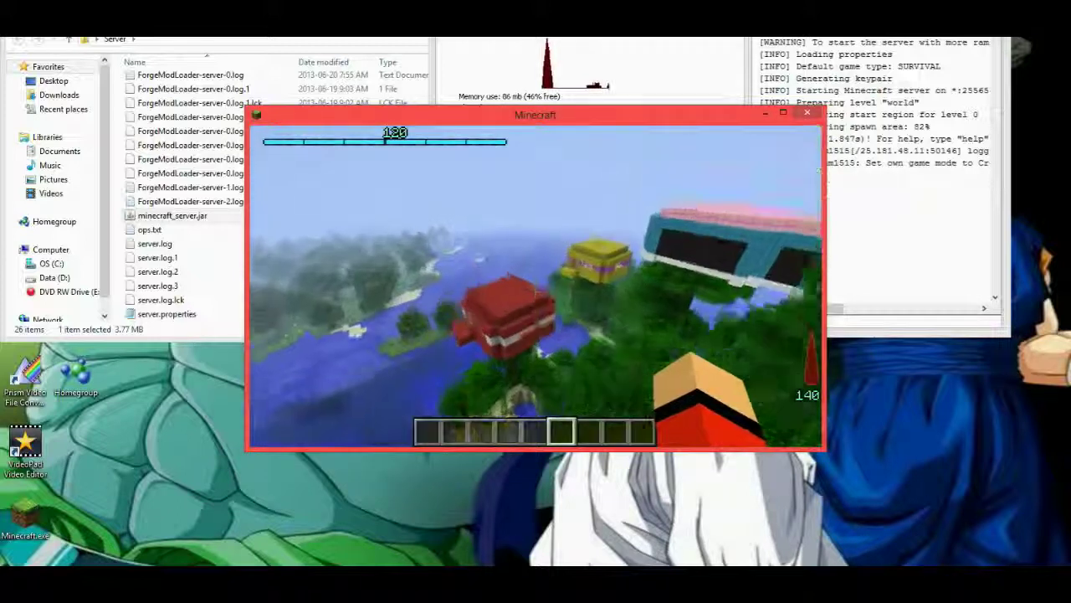
key("w")
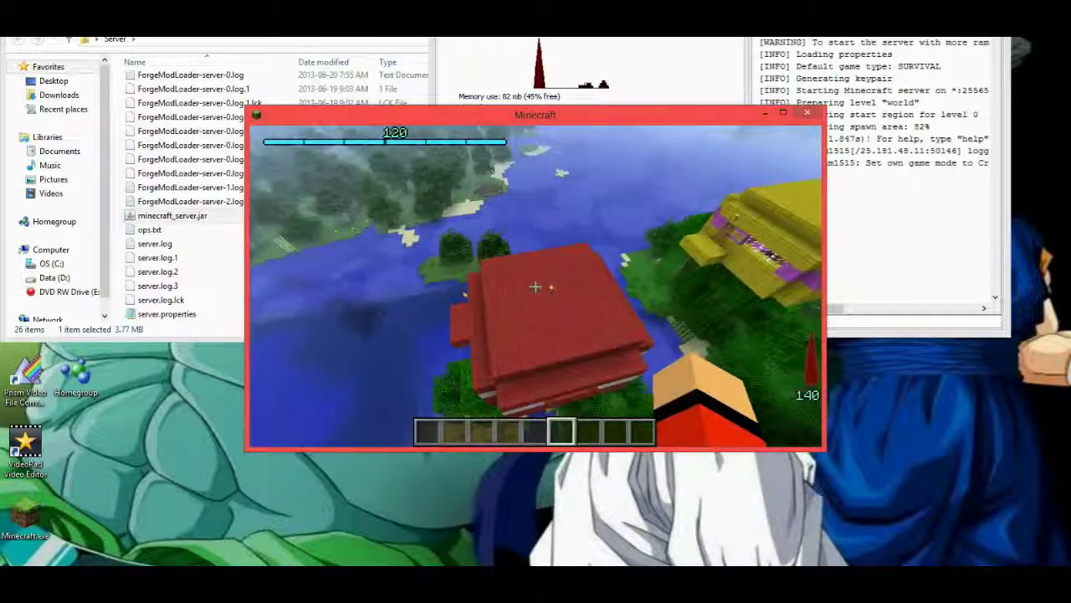
mouse_move(535, 287)
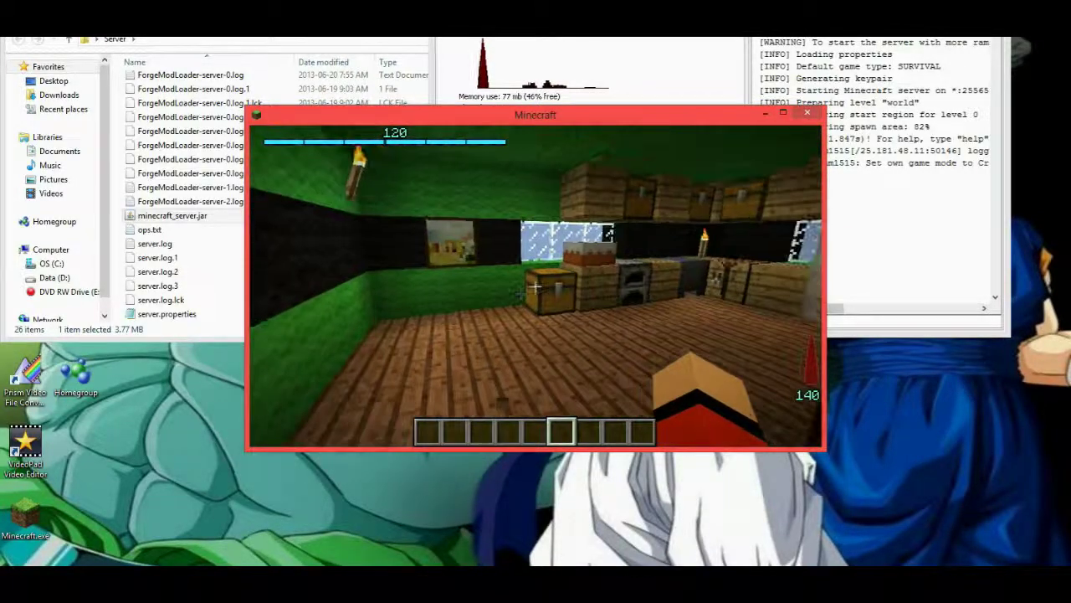
Check the Dragon Block C saga objective, the Saibamans kill quest, then close the Sagas screen.
key("v")
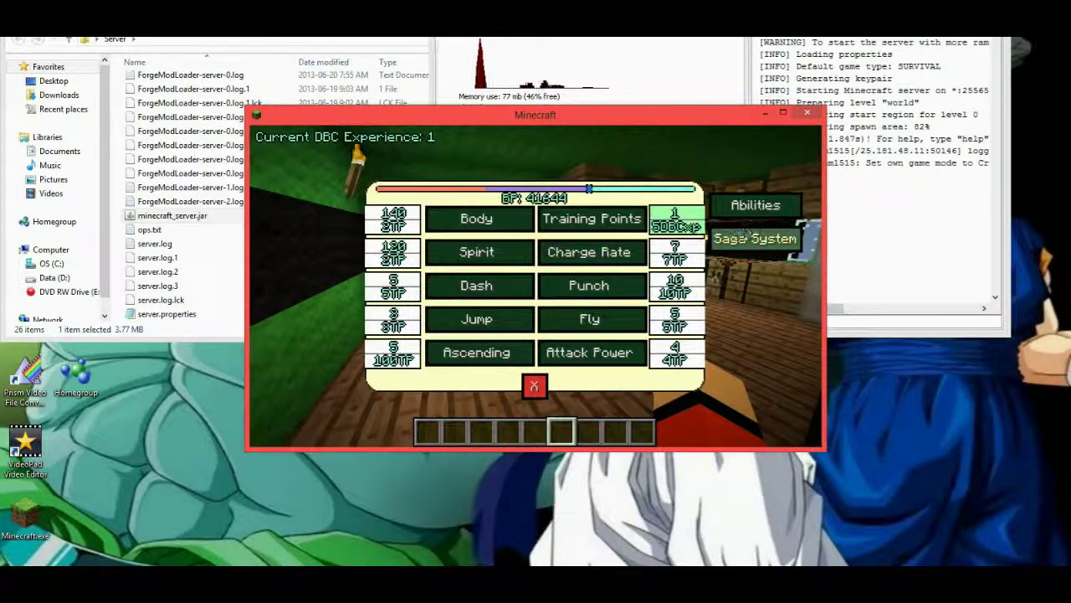
left_click(754, 239)
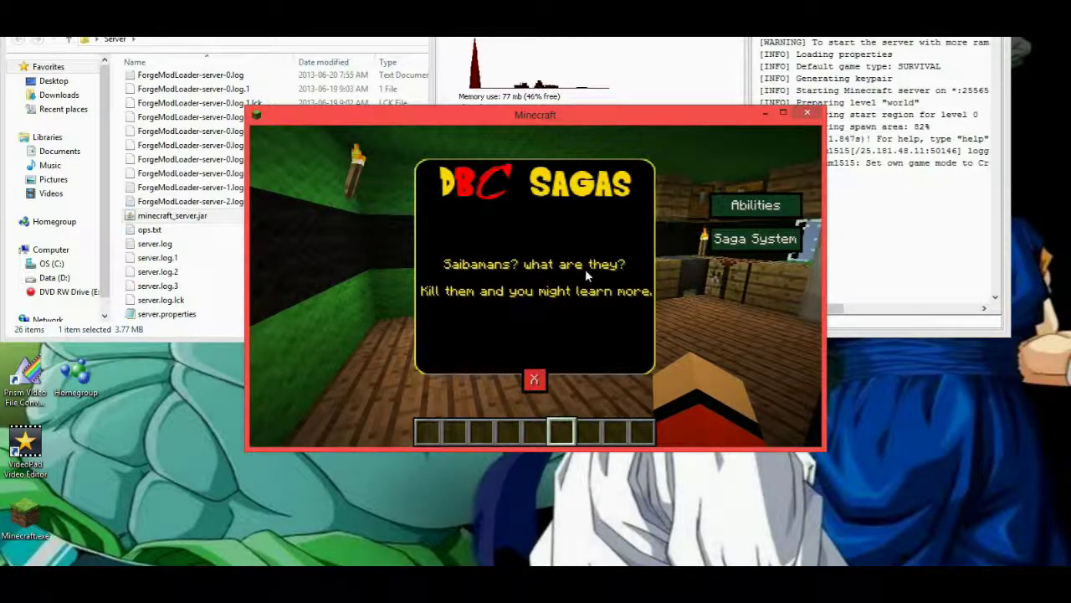
left_click(534, 380)
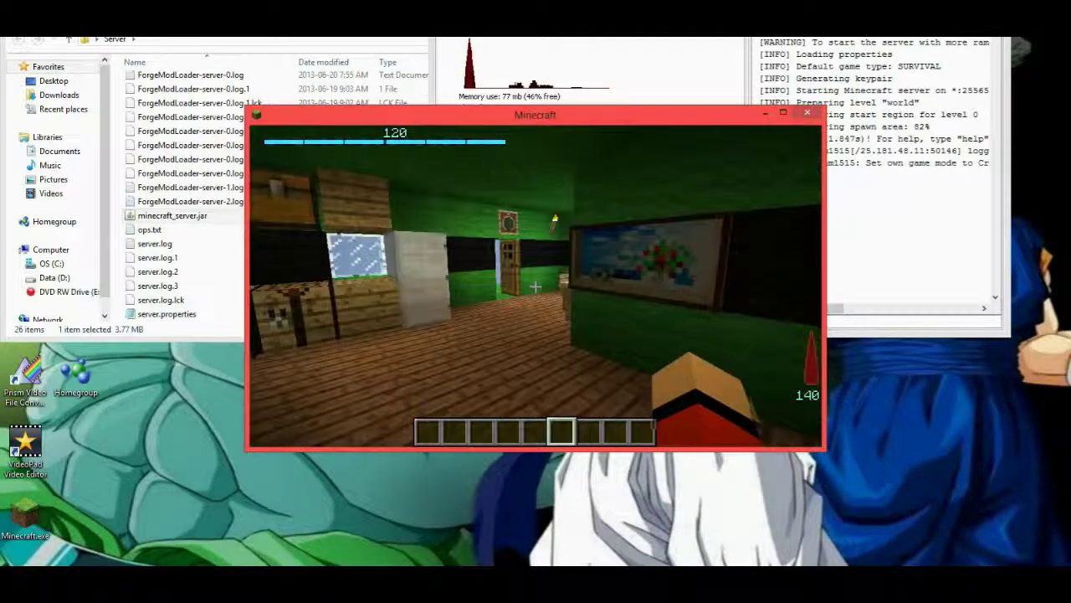
Walk into the house toward the kitchen, then browse the Dragon Block C creative tab on page 2.
key("w")
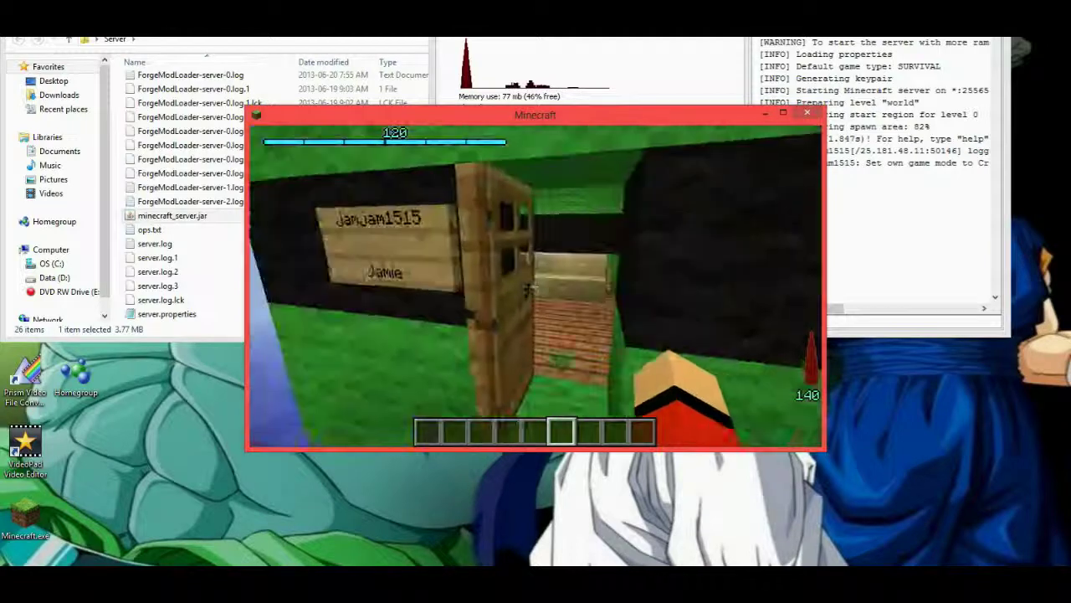
key("w")
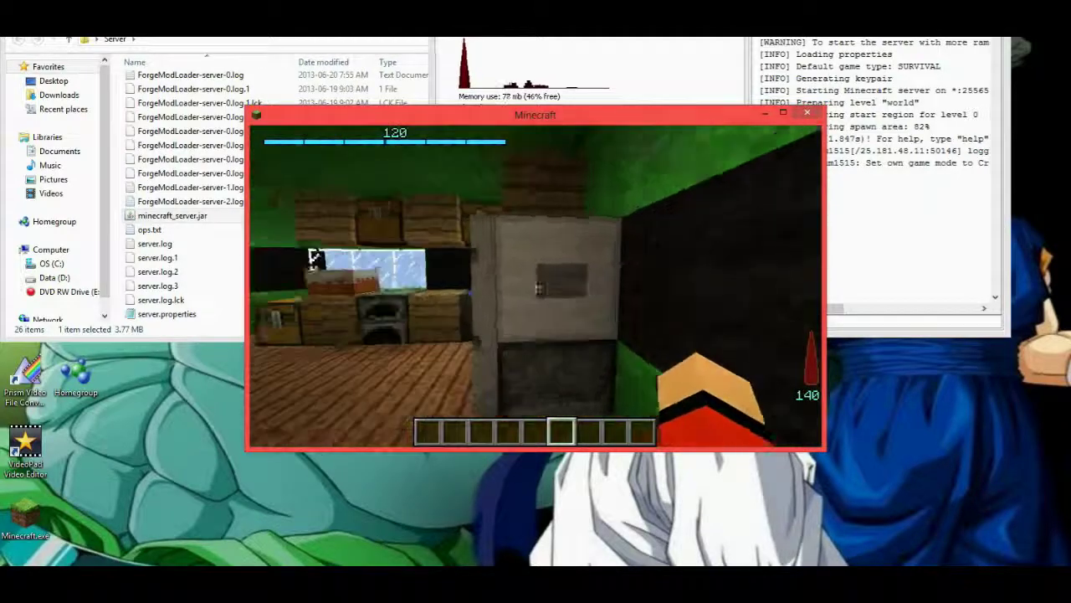
key("e")
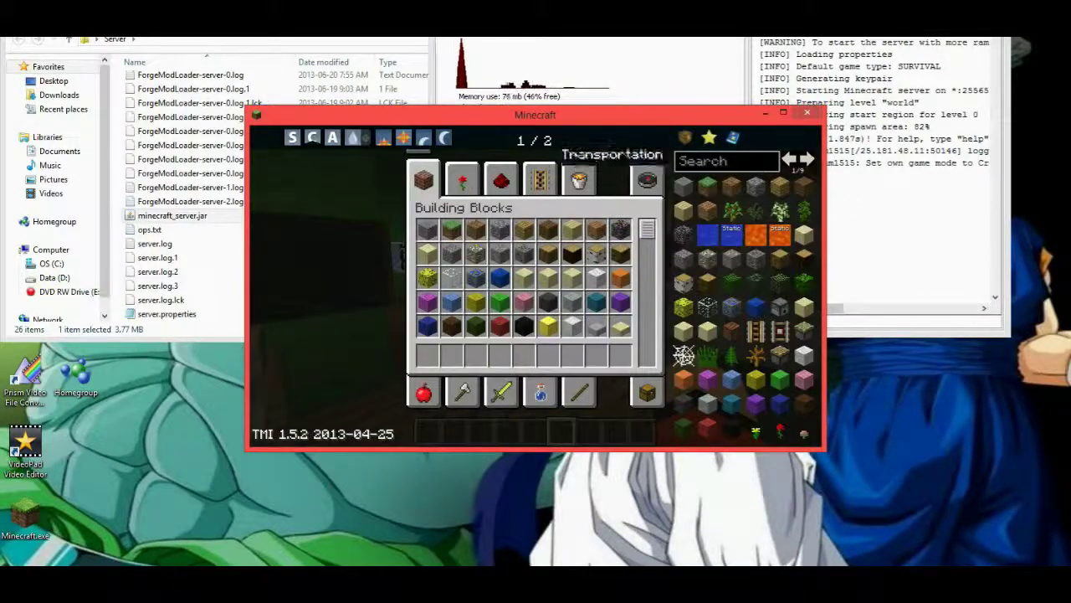
left_click(654, 152)
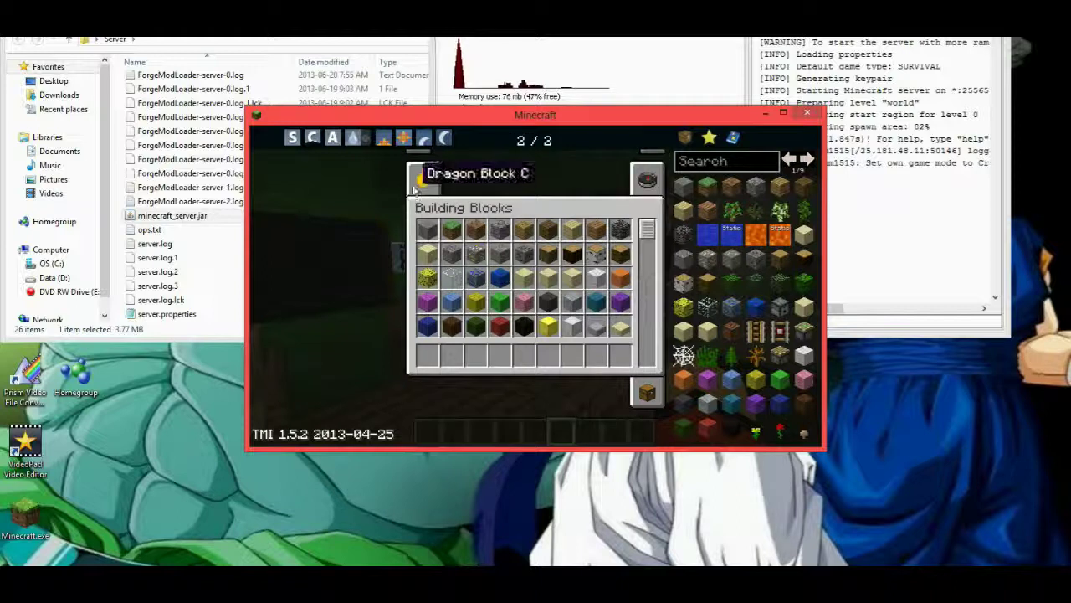
left_click(423, 178)
scroll(499, 244, "down", 10)
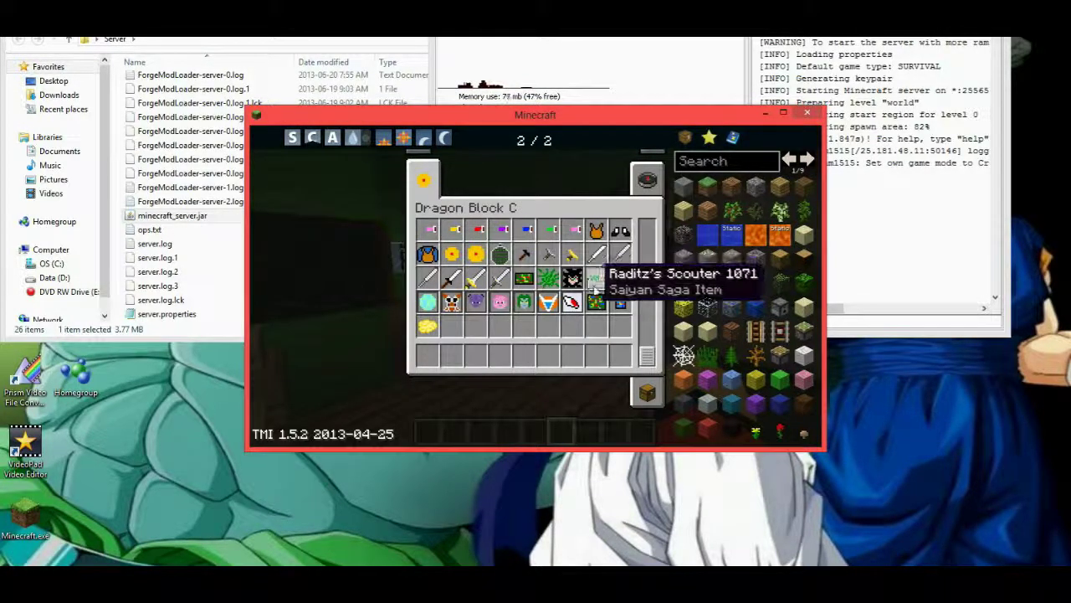
scroll(596, 278, "up", 3)
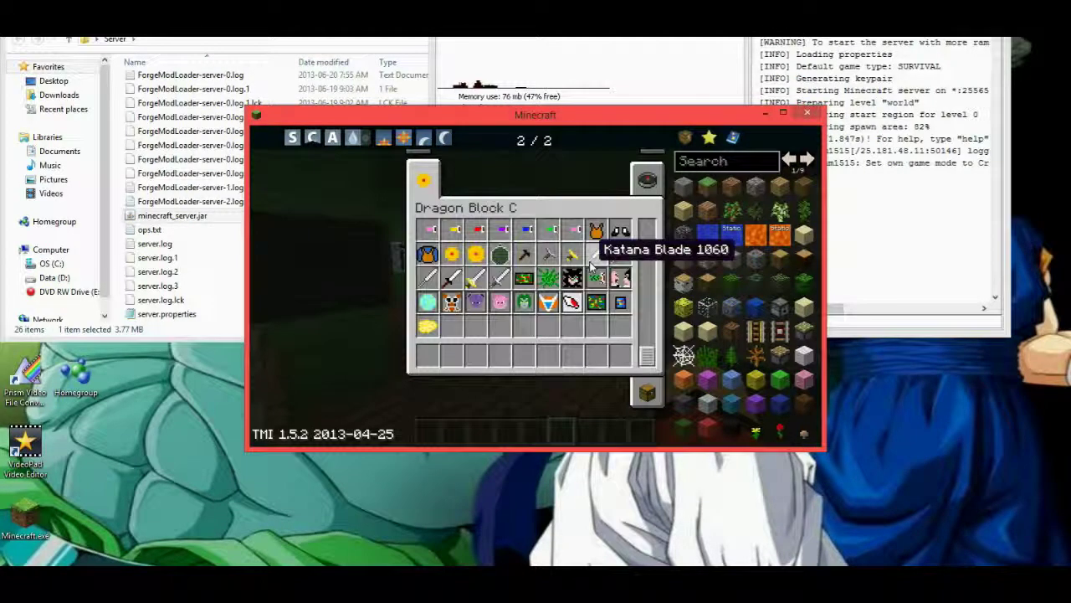
key("e")
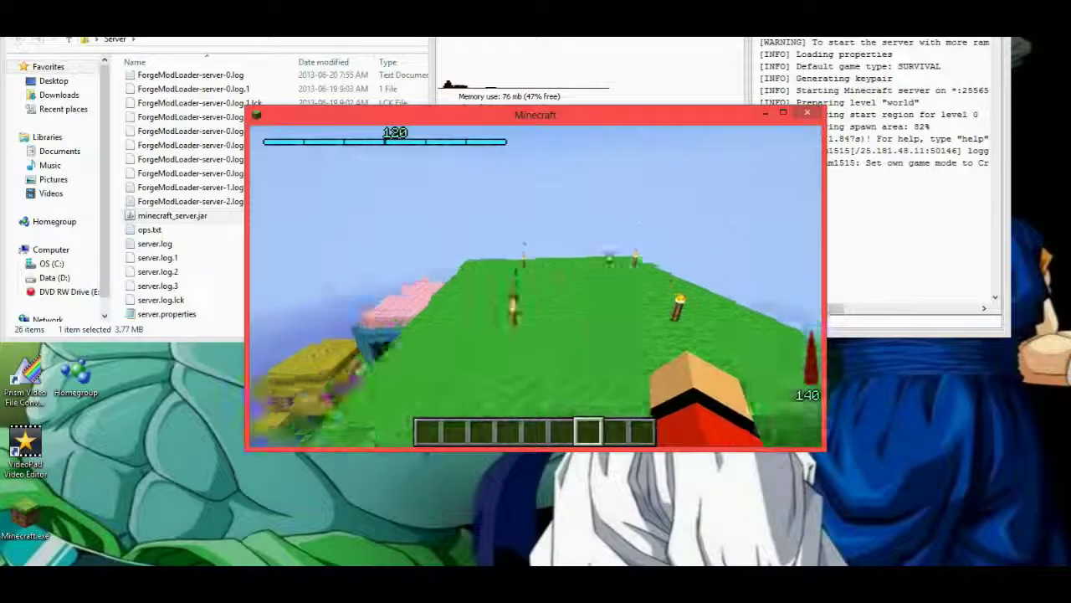
Take a Space Pod from the creative inventory, place it on the grass and climb inside.
key("e")
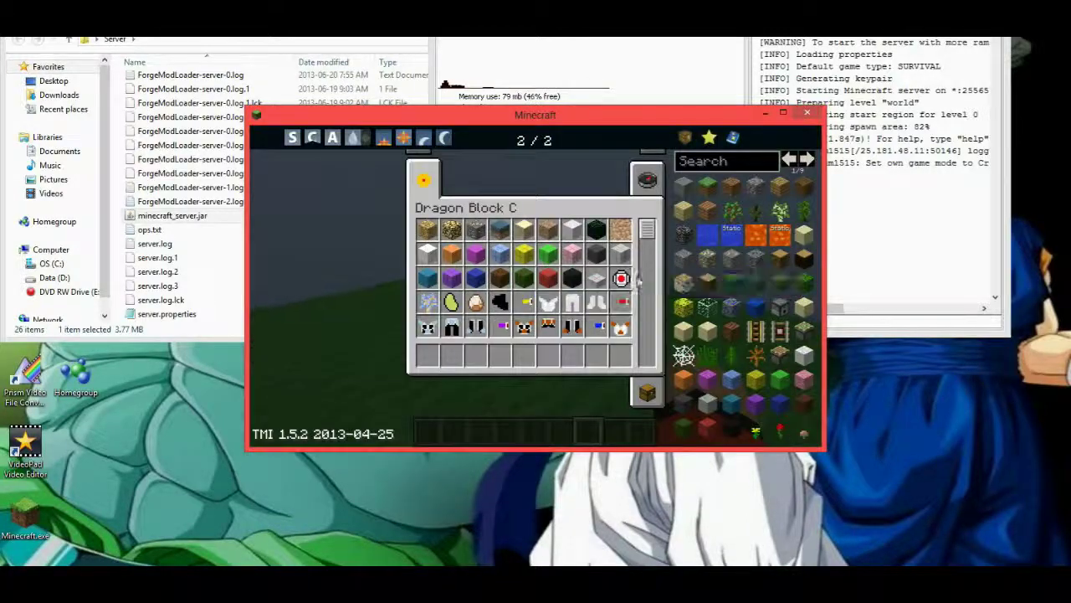
left_click(548, 355)
key("e")
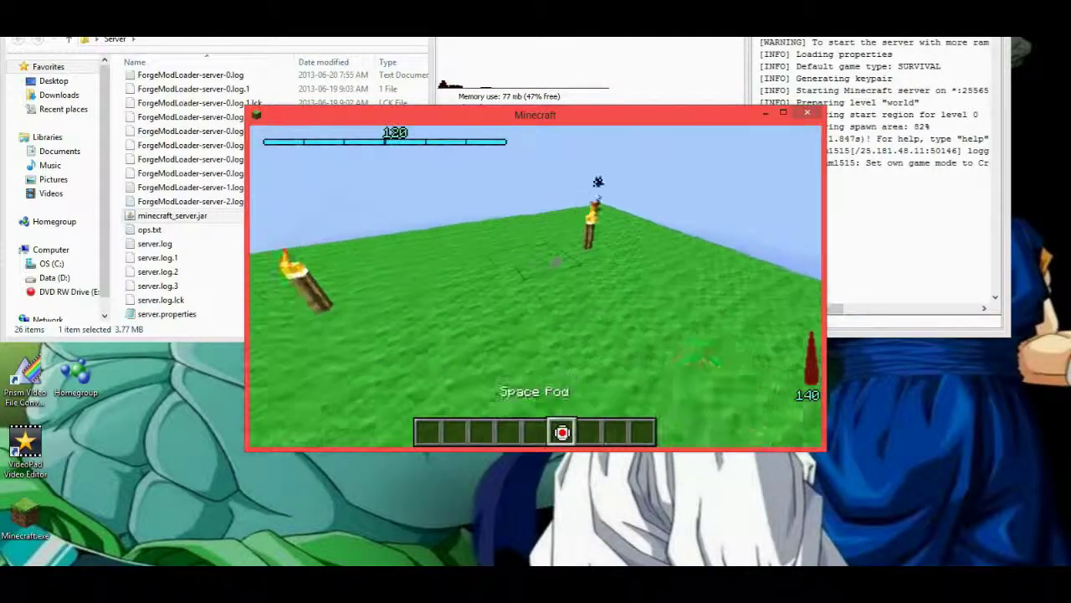
right_click(535, 287)
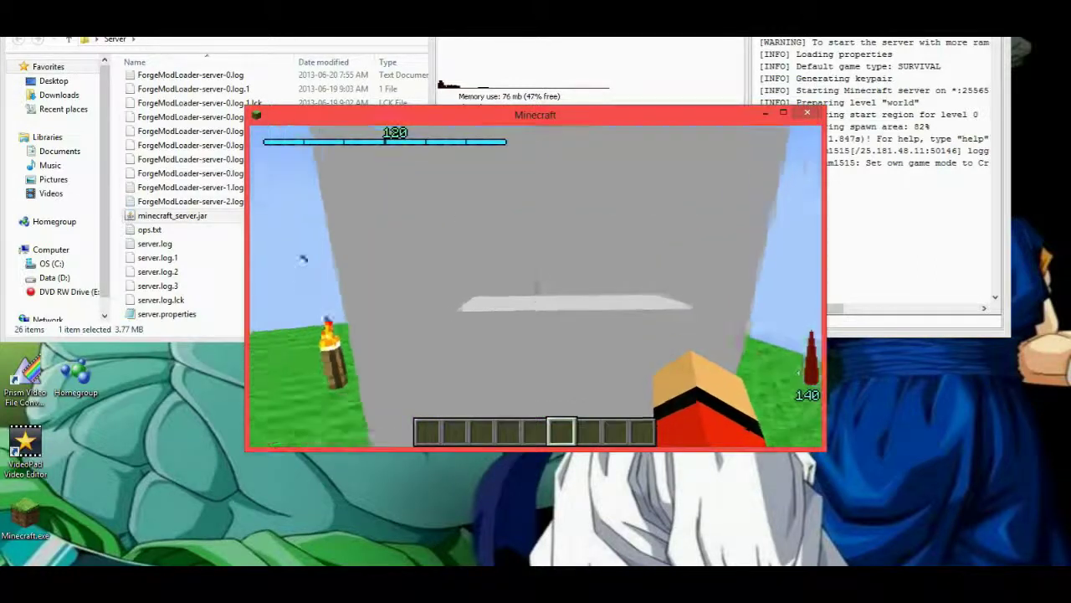
right_click(535, 287)
On the pod's control panel, switch the controls On and Start the launch.
key("e")
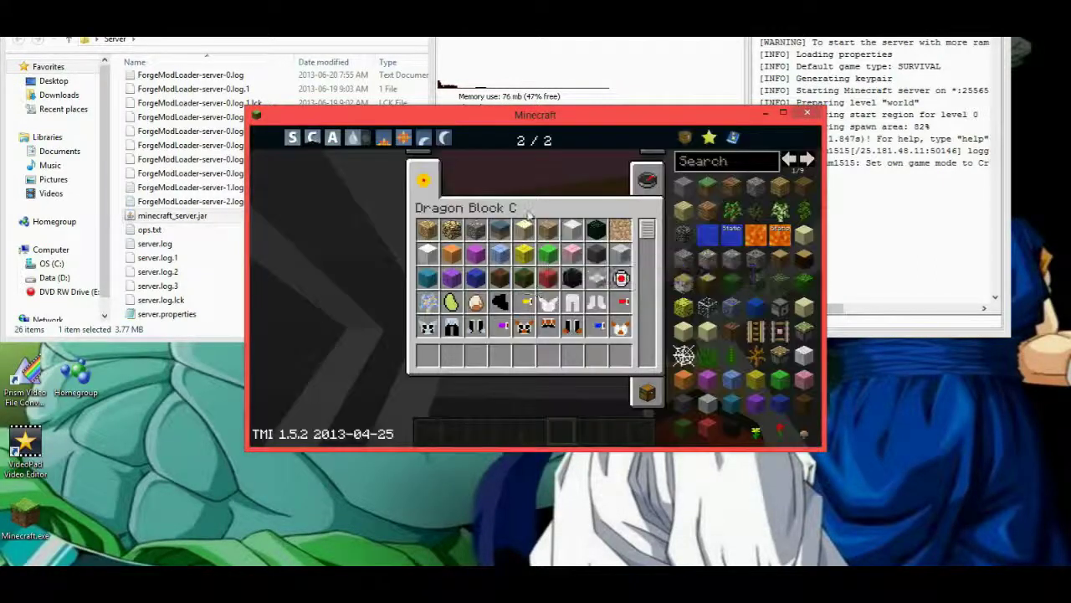
key("e")
right_click(536, 287)
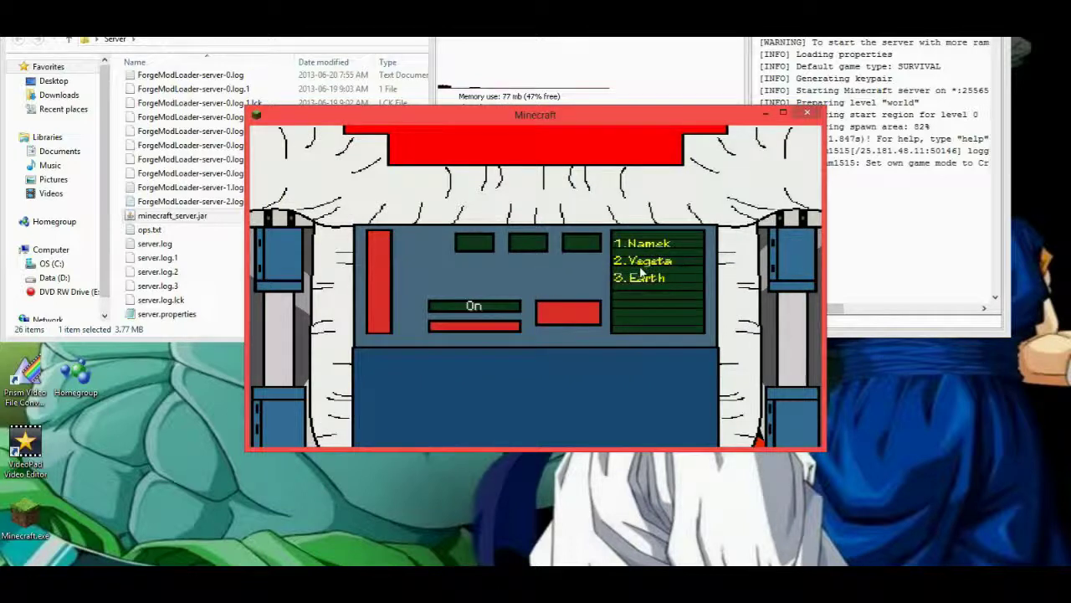
left_click(430, 304)
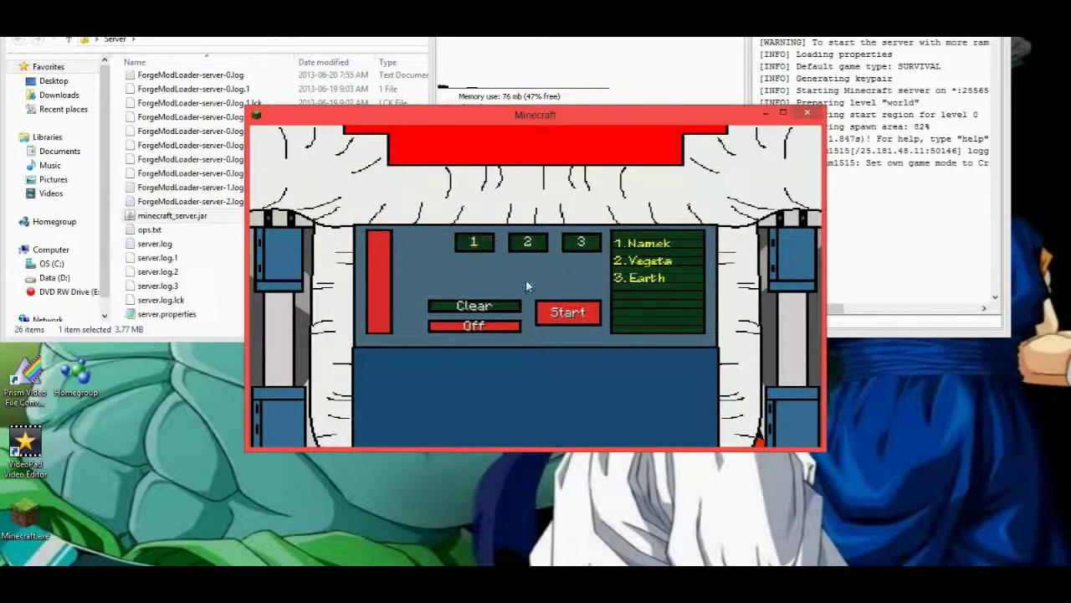
left_click(544, 312)
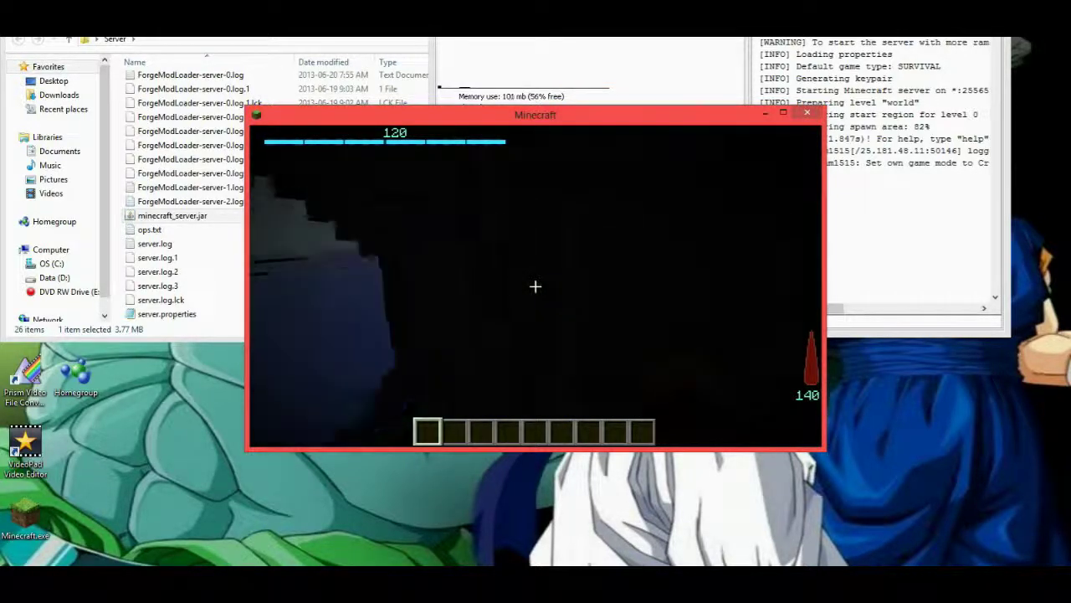
Select hotbar slot 6 and move up to the red pod's console.
key("6")
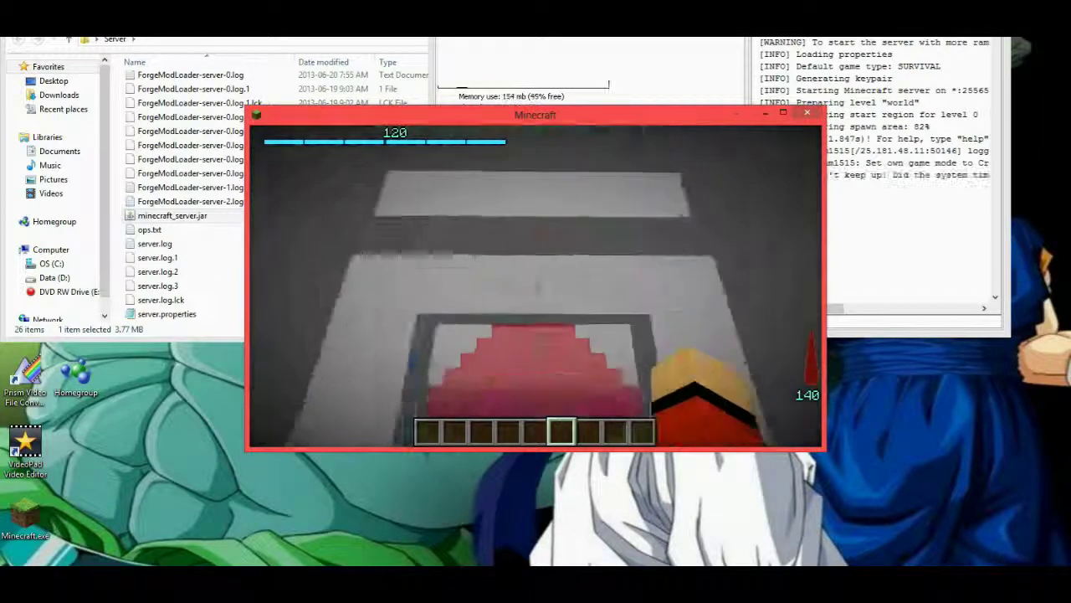
key("w")
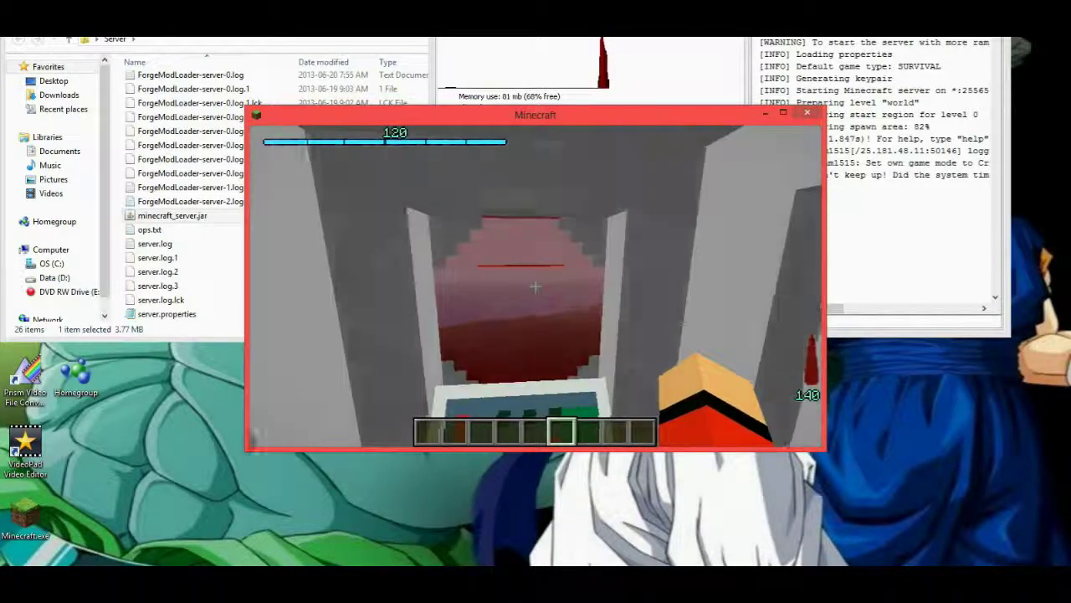
key("e")
key("e")
left_click(535, 286)
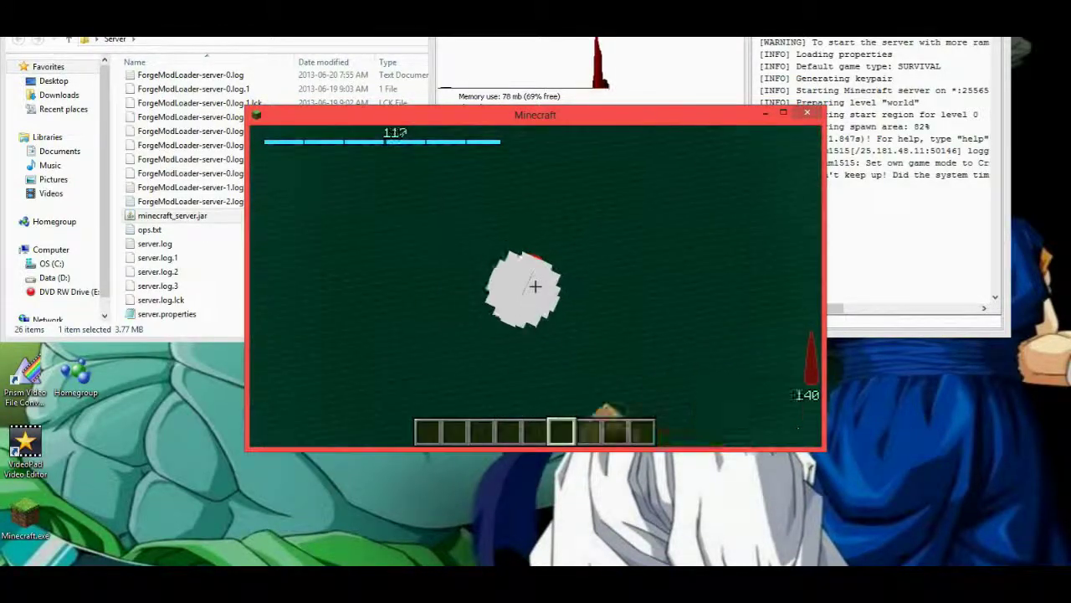
key("e")
key("e")
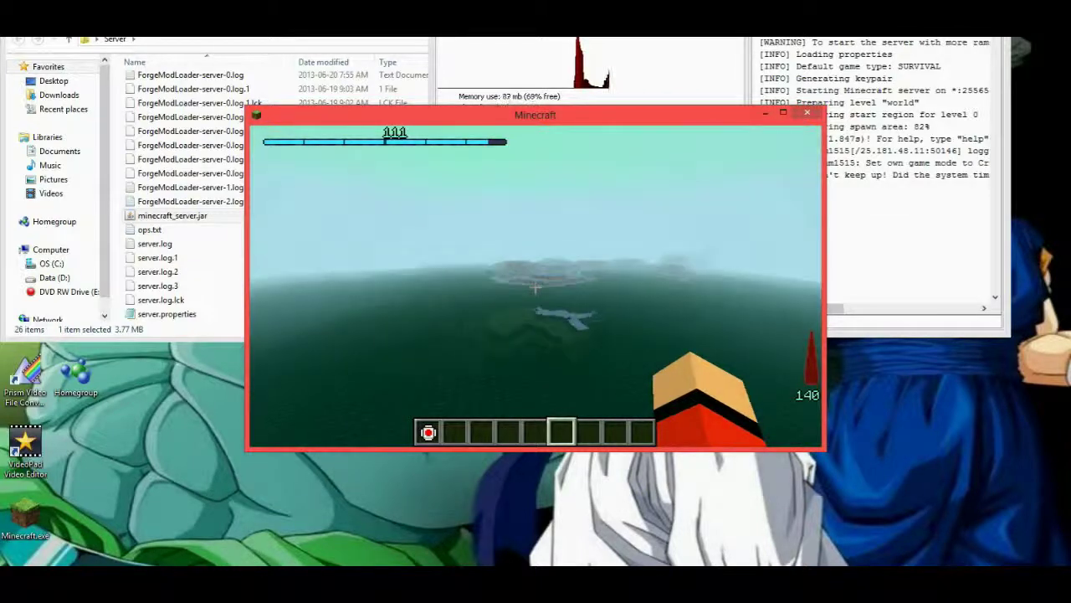
Fly forward to the icy island and low across its snowy terrain toward the red creatures.
key("w")
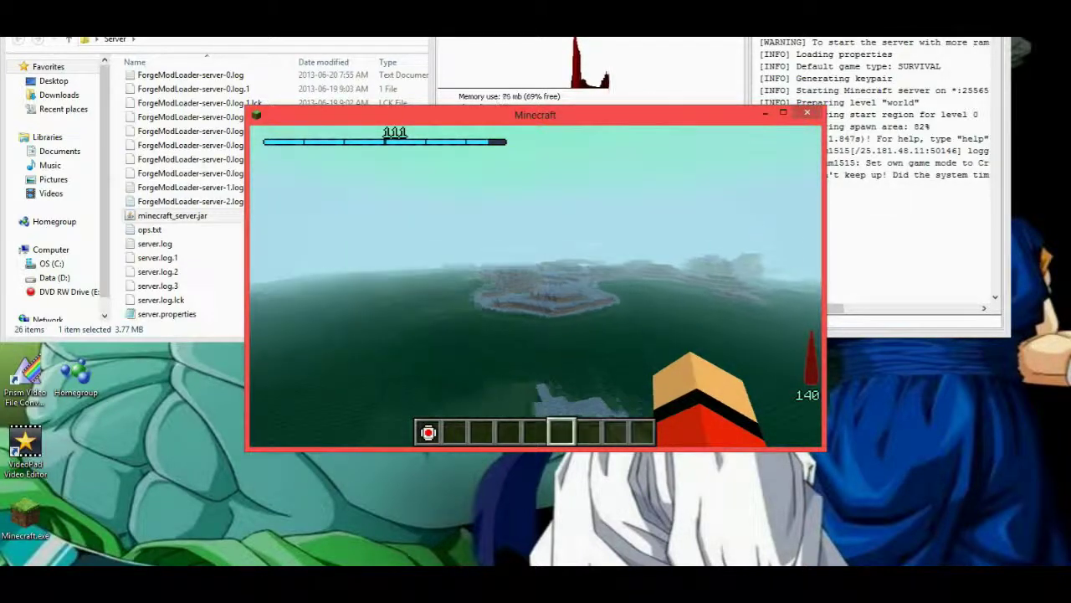
key("w")
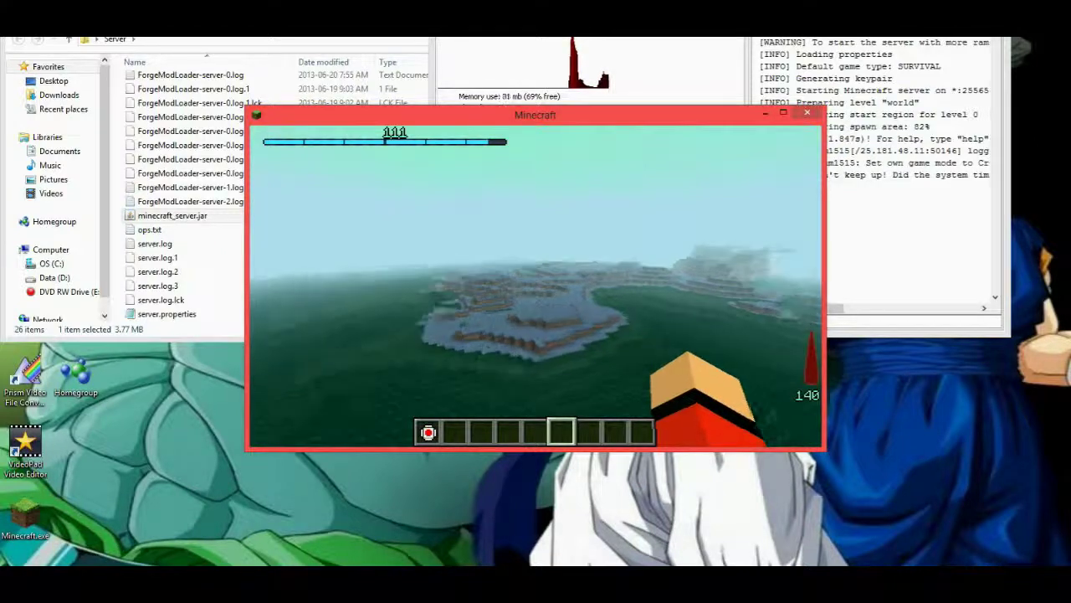
key("w")
key("w")
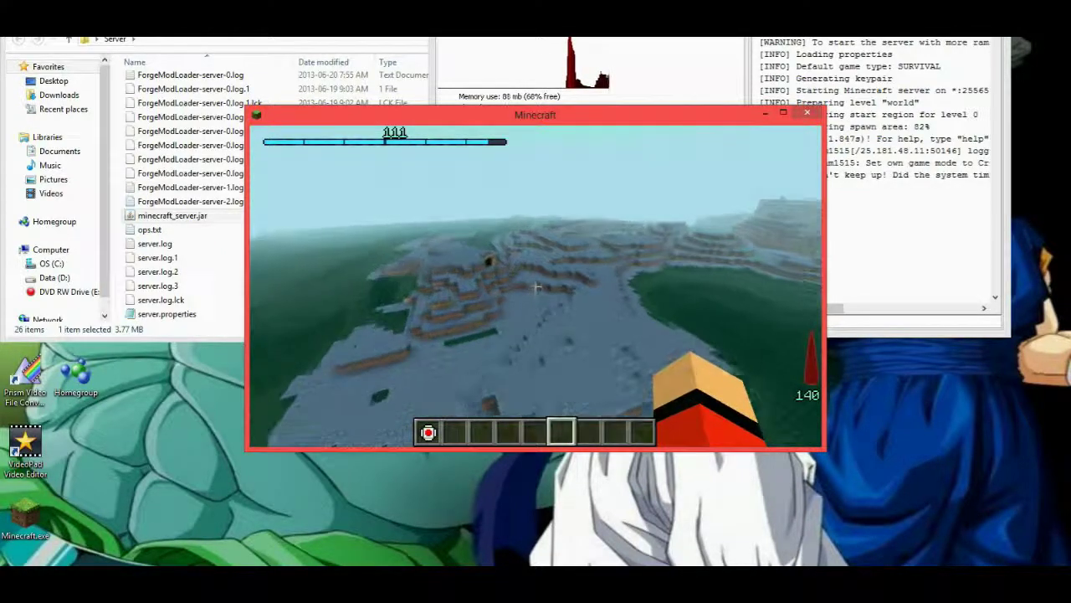
key("w")
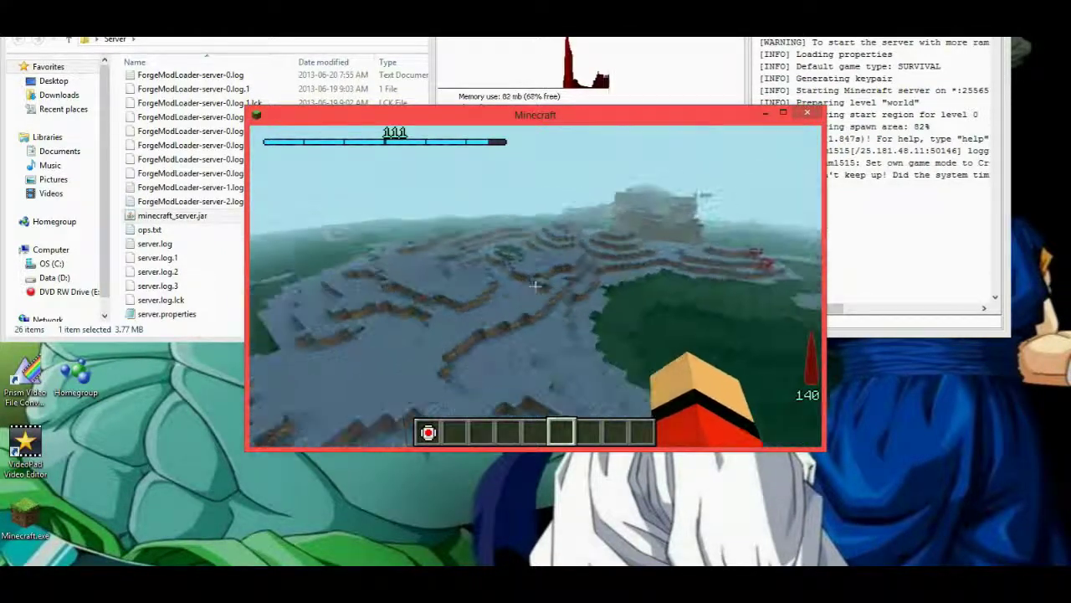
key("w")
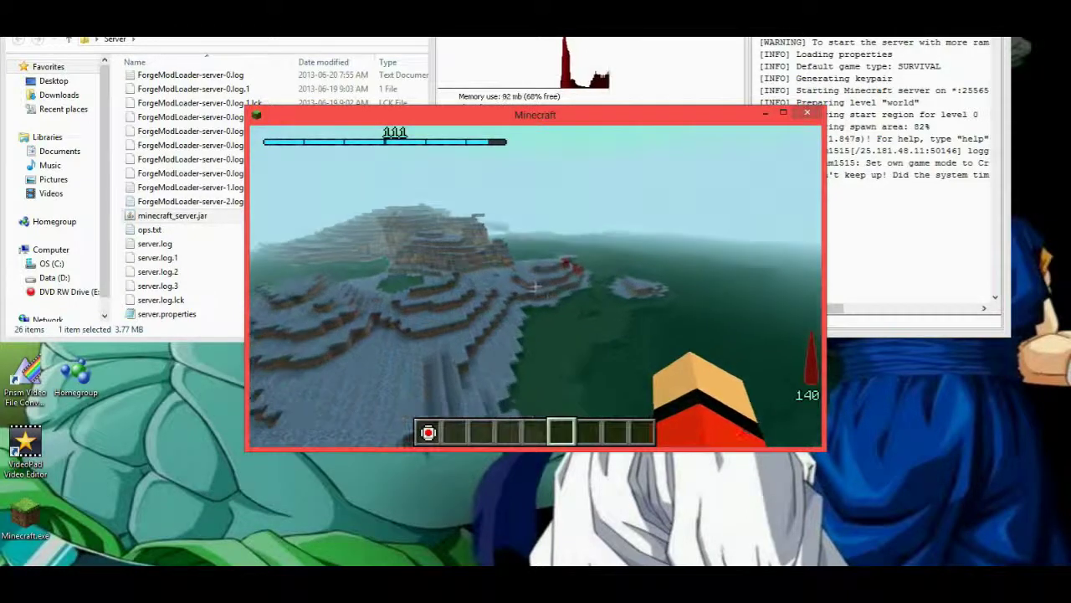
key("w")
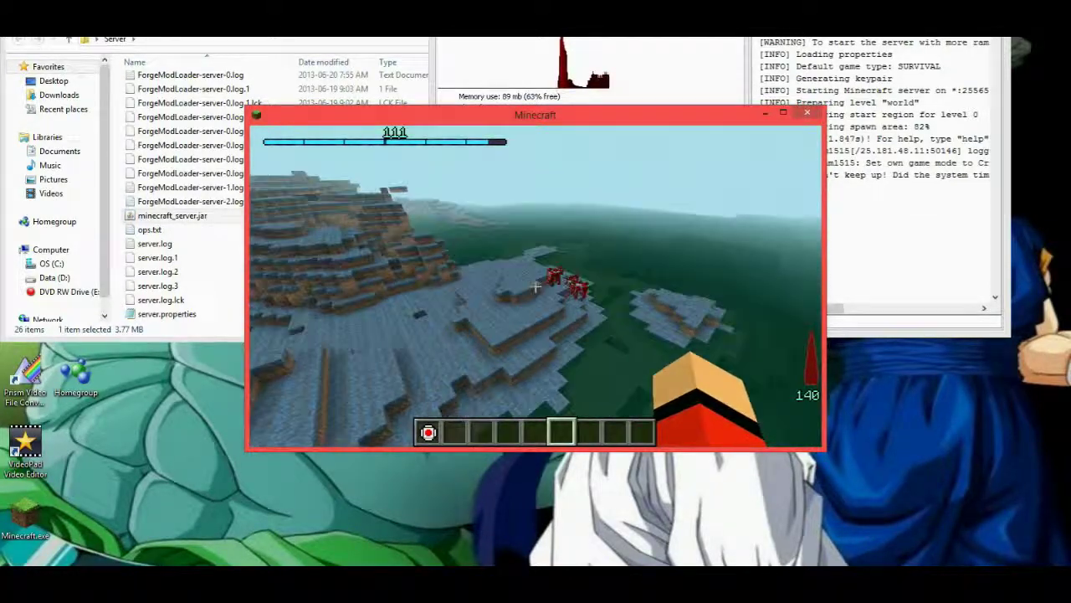
Fly past the other players and the stepped stone hill toward the structure with the pole.
key("w")
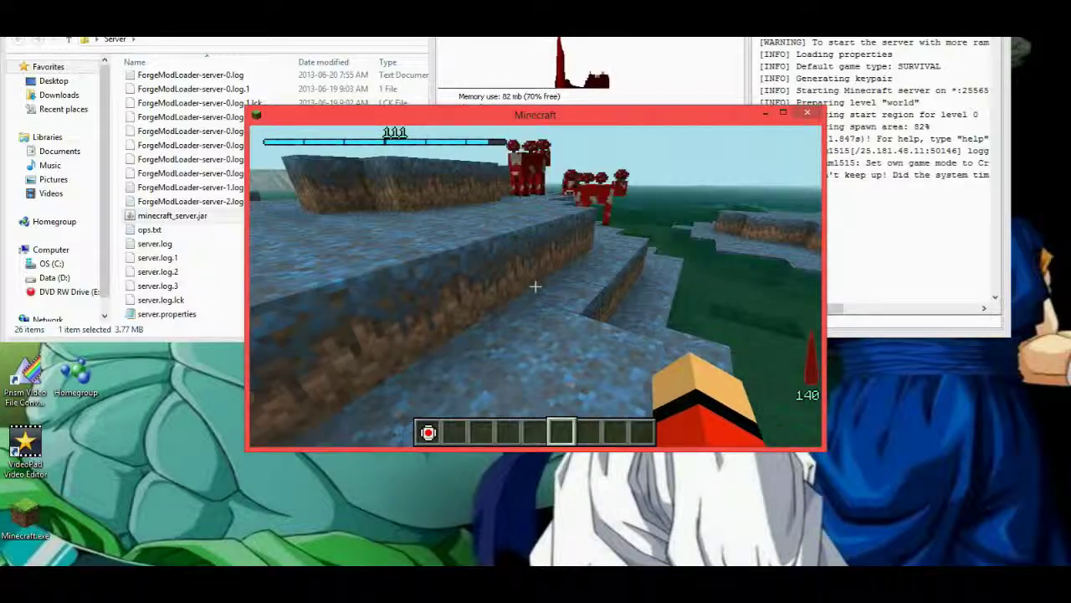
key("w")
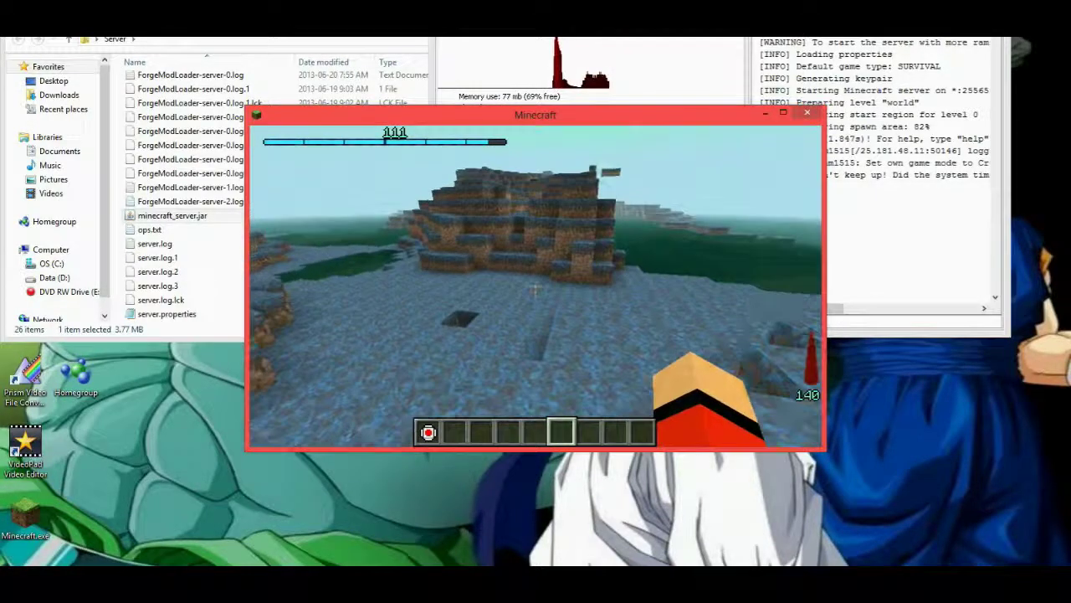
key("w")
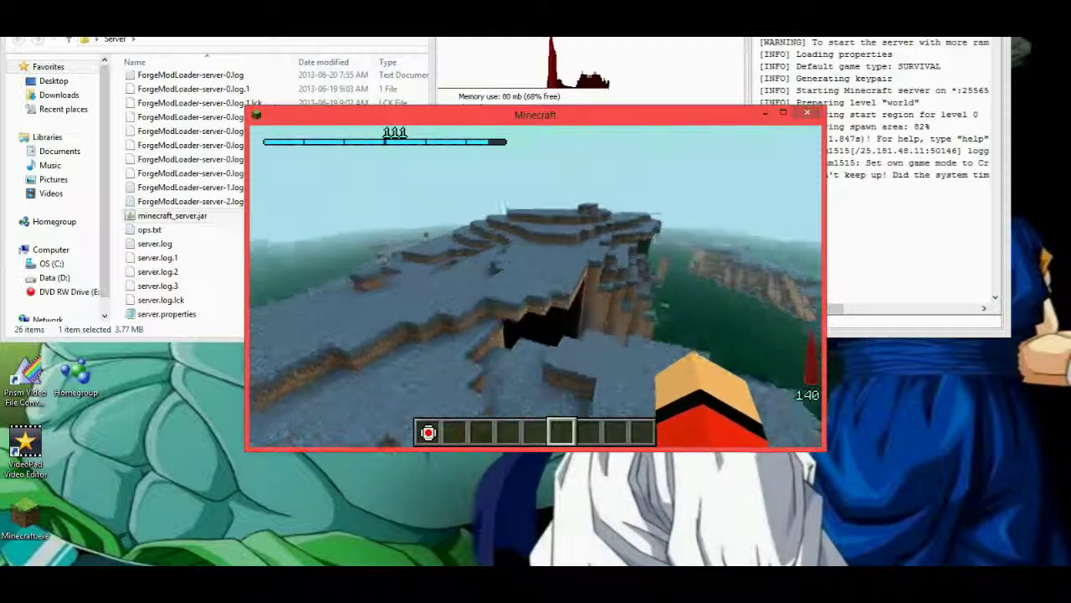
key("w")
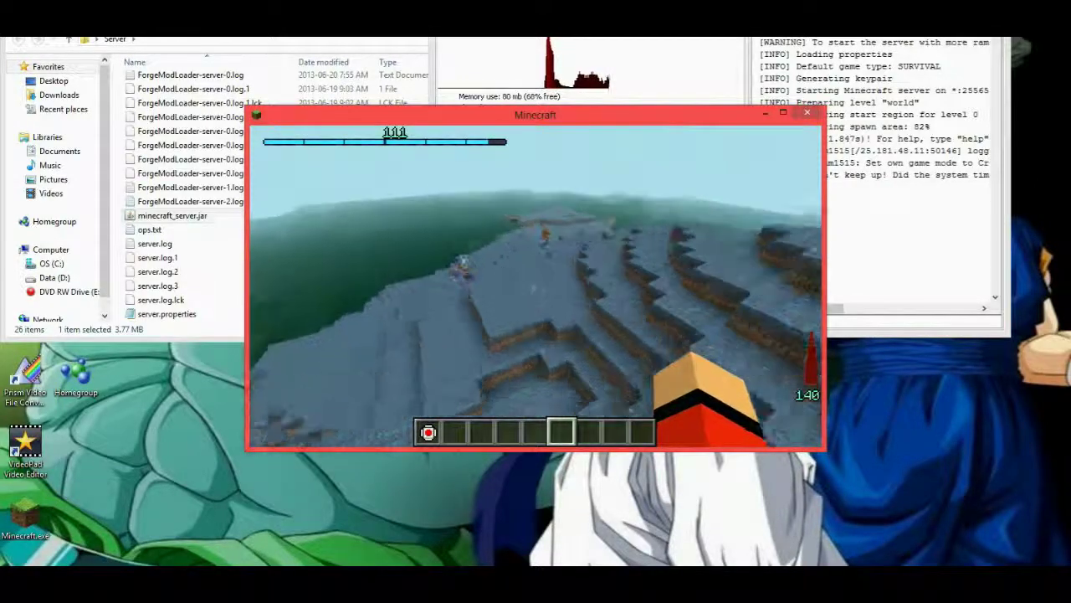
key("w")
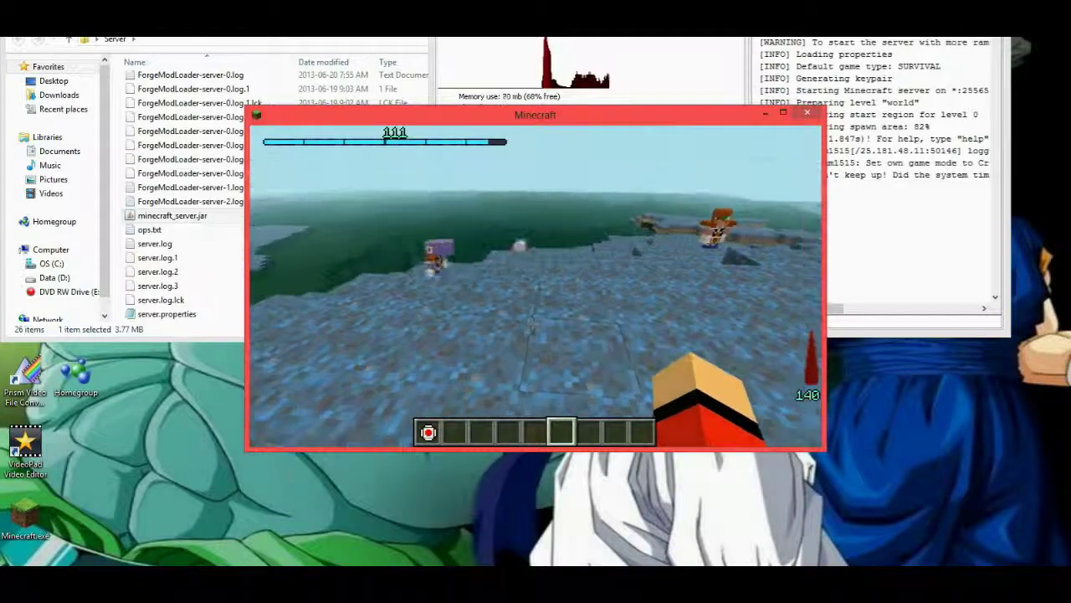
key("w")
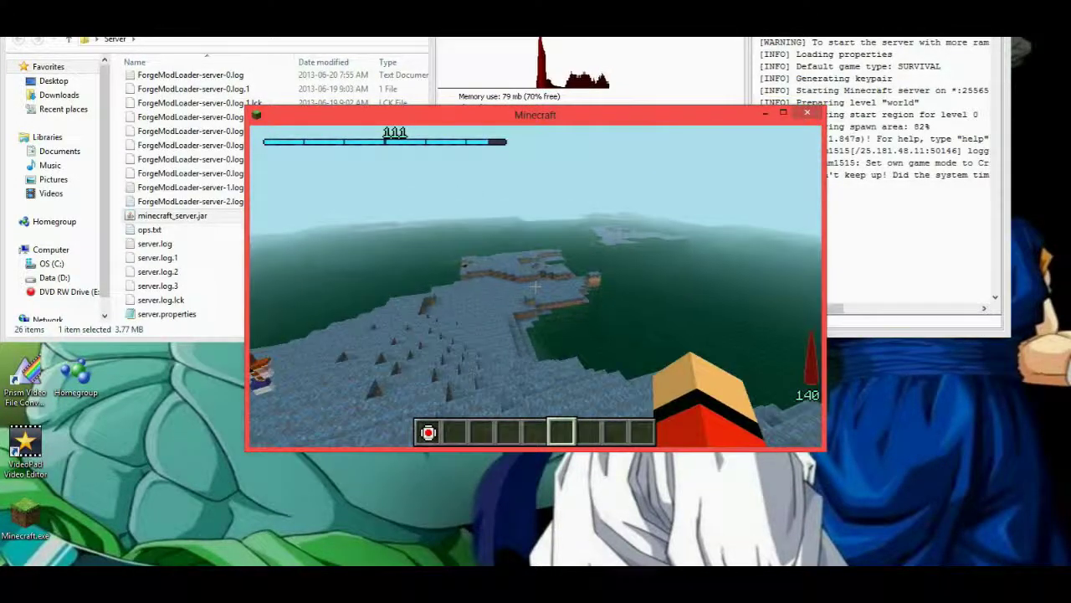
key("w")
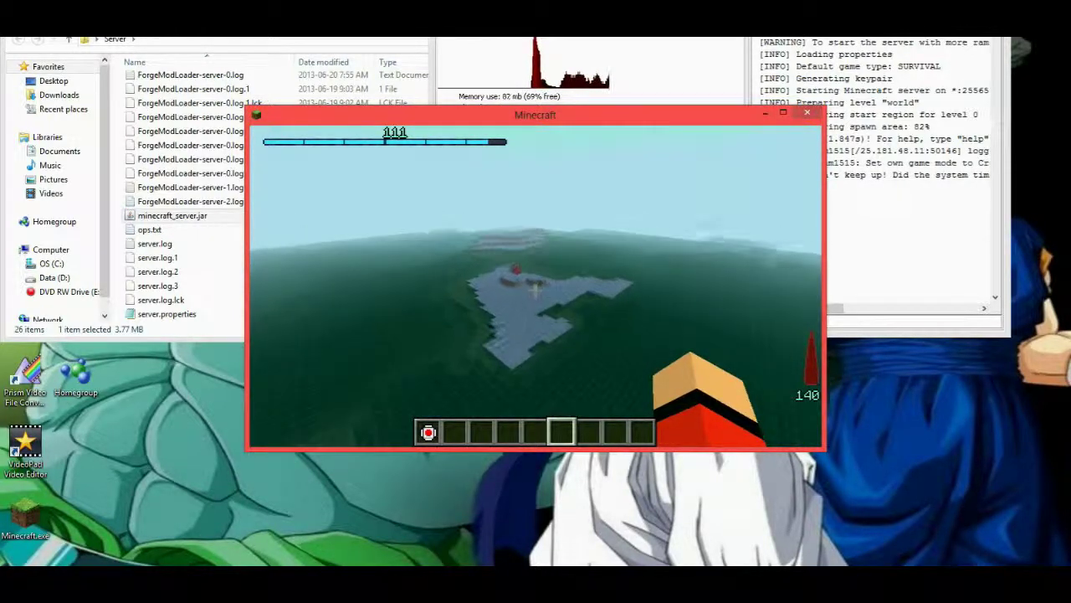
key("w")
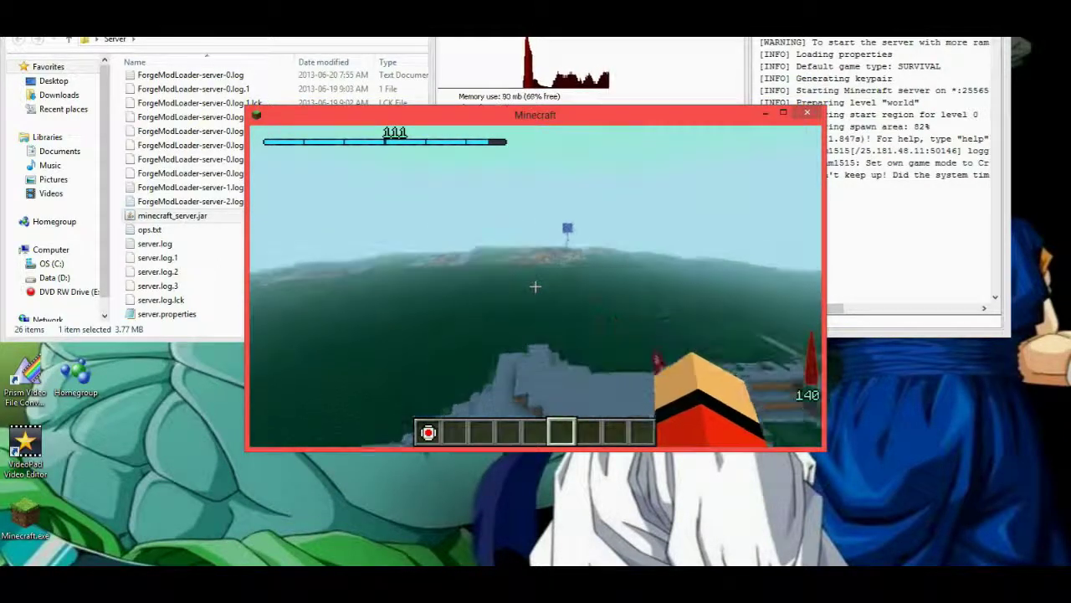
key("w")
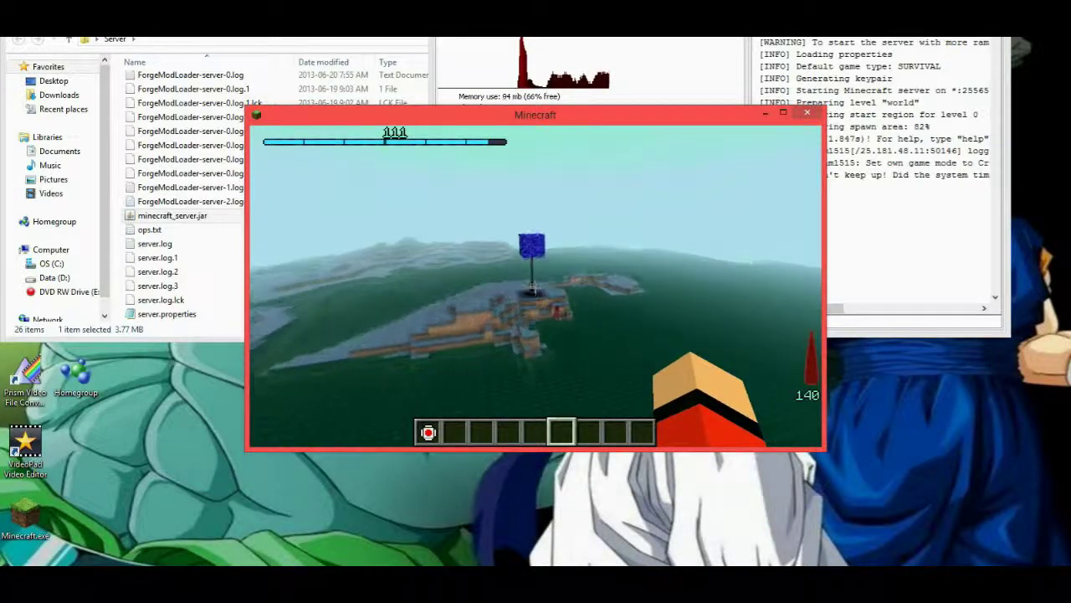
Fly up to the blue-block pole, look at its top, then continue over the terraced terrain.
key("w")
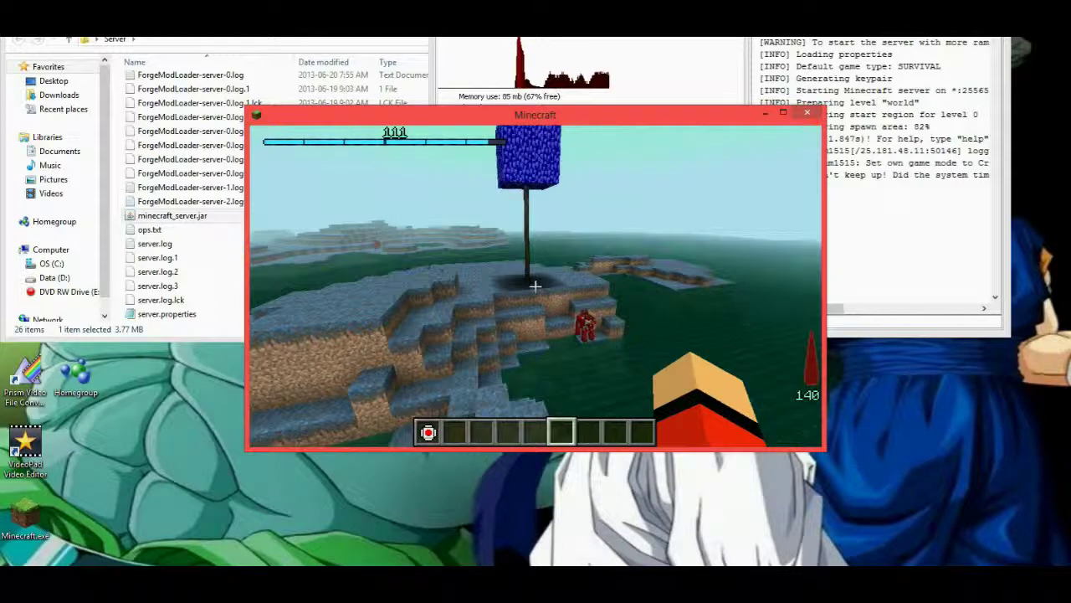
key("w")
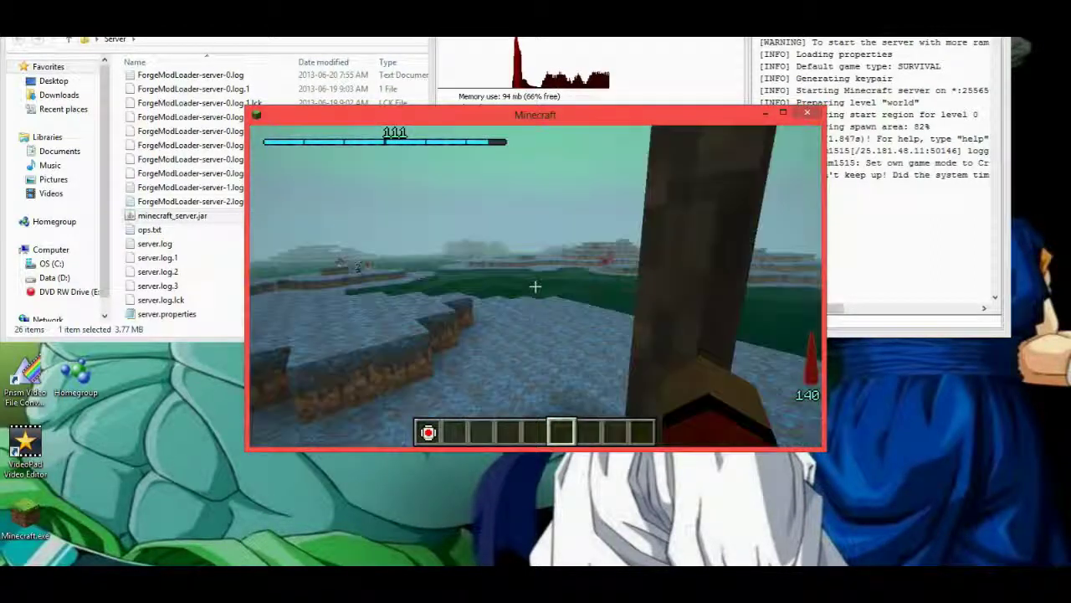
mouse_move(536, 287)
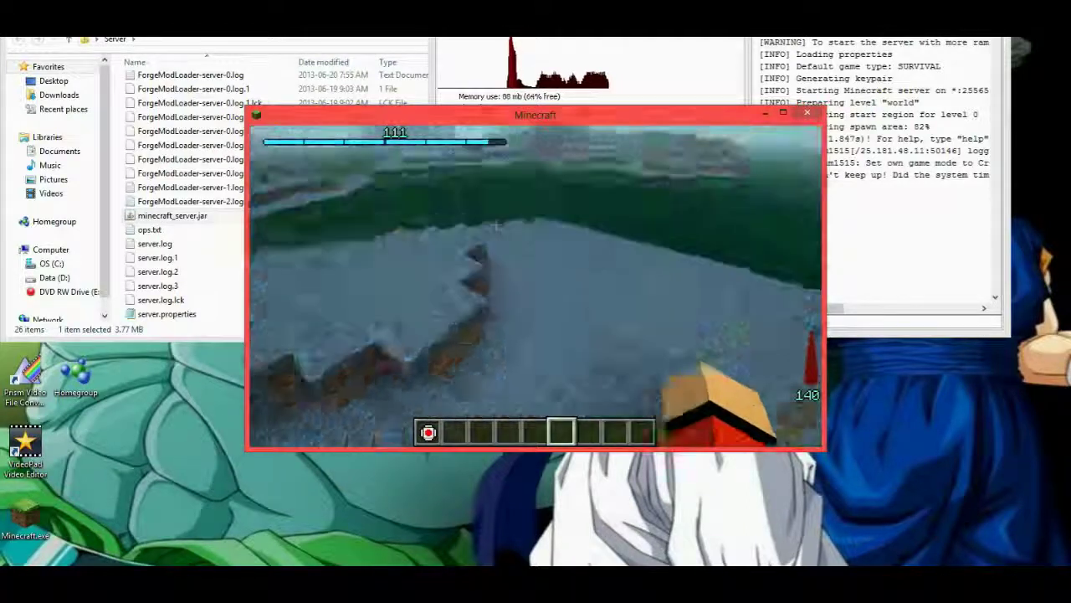
key("w")
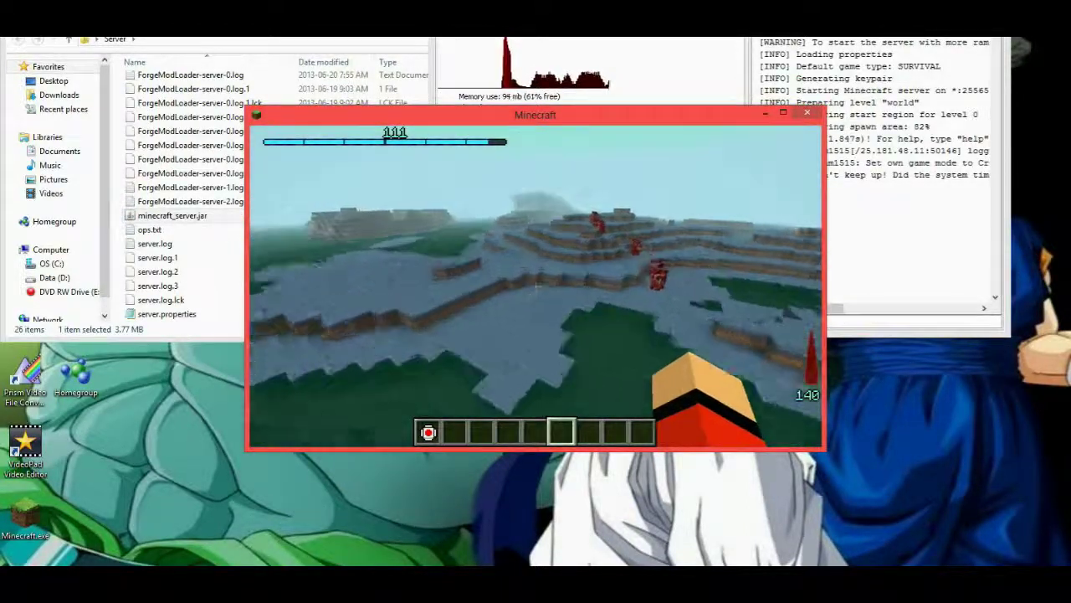
key("w")
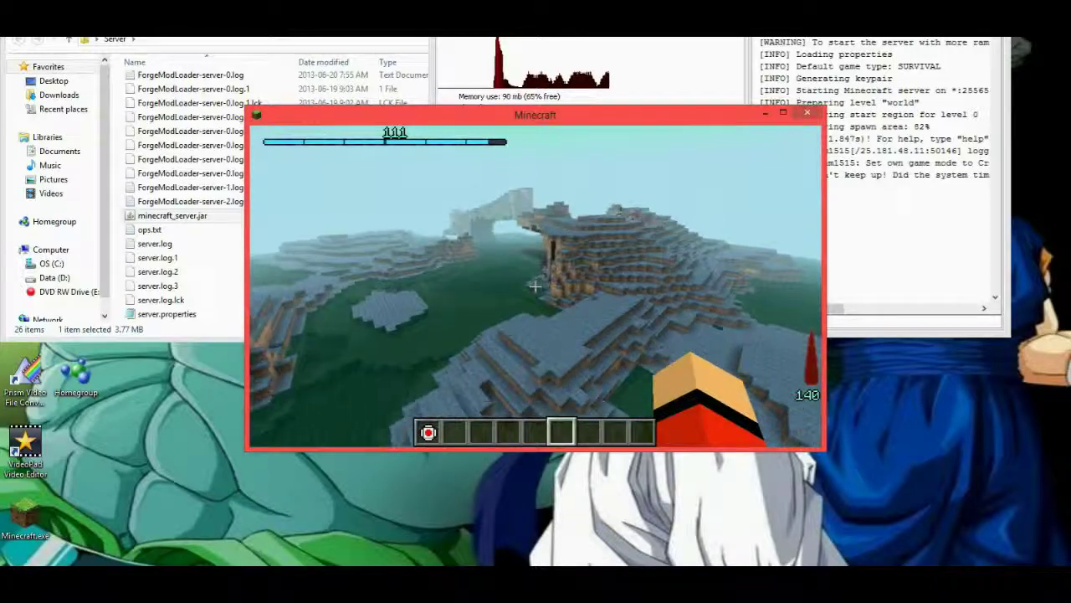
Fly across the snowy terraces toward the stone arch, alongside the mountain.
key("w")
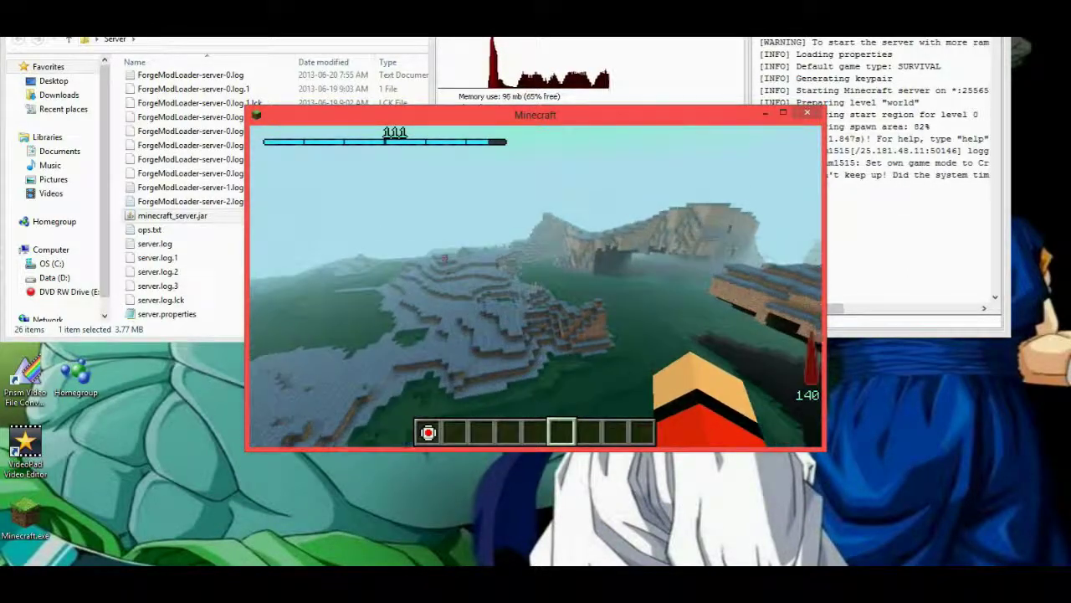
key("w")
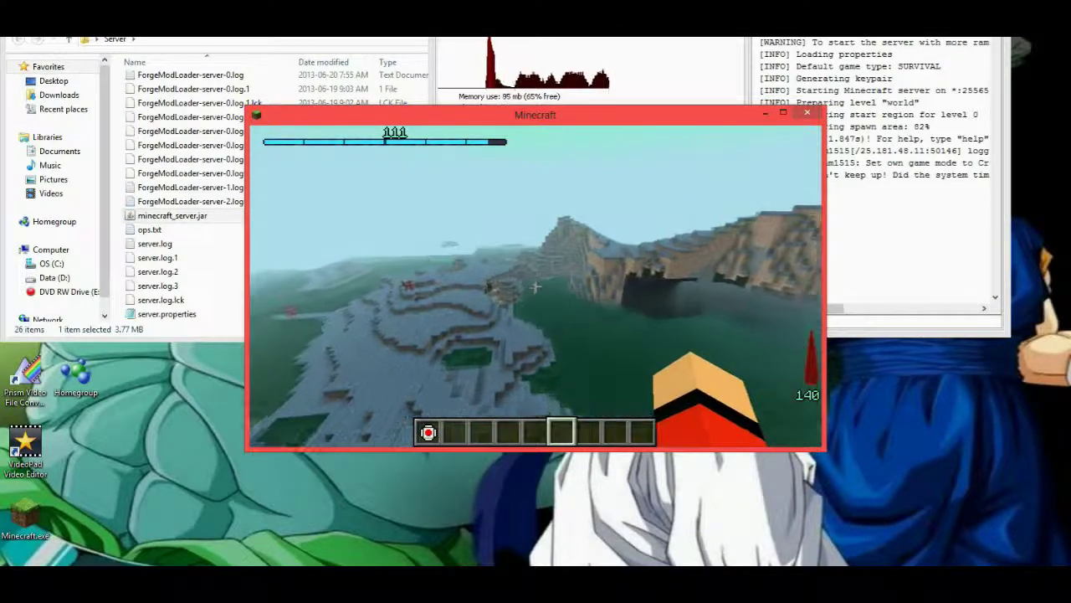
key("w")
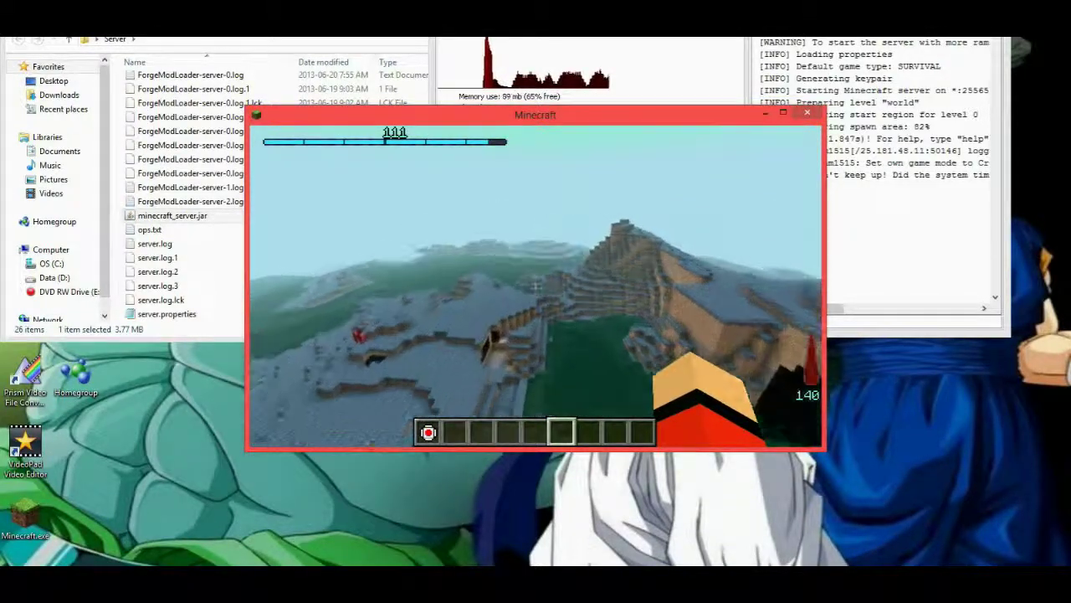
key("w")
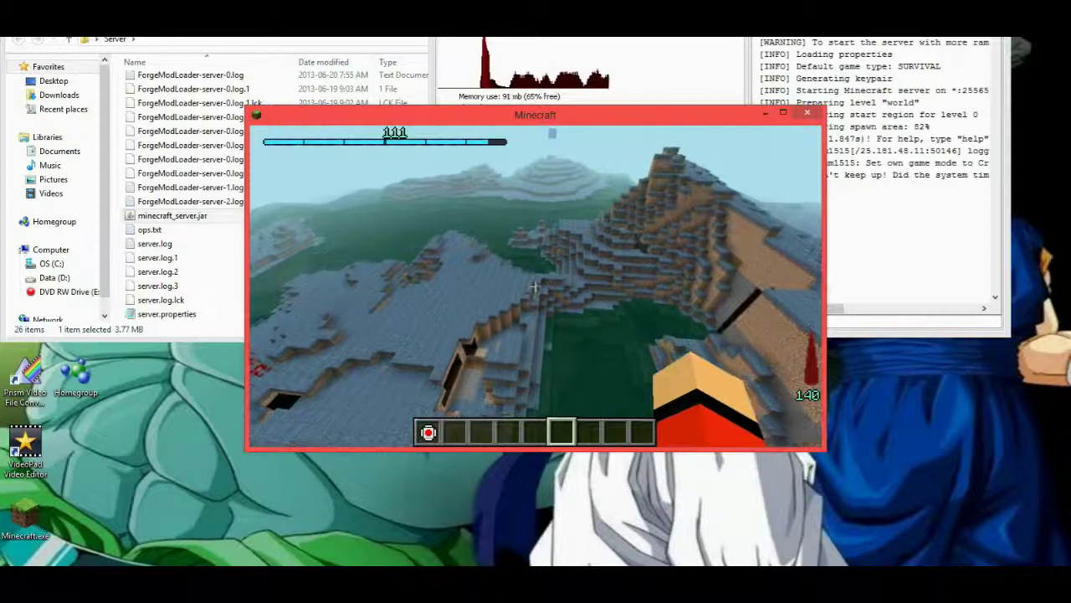
key("w")
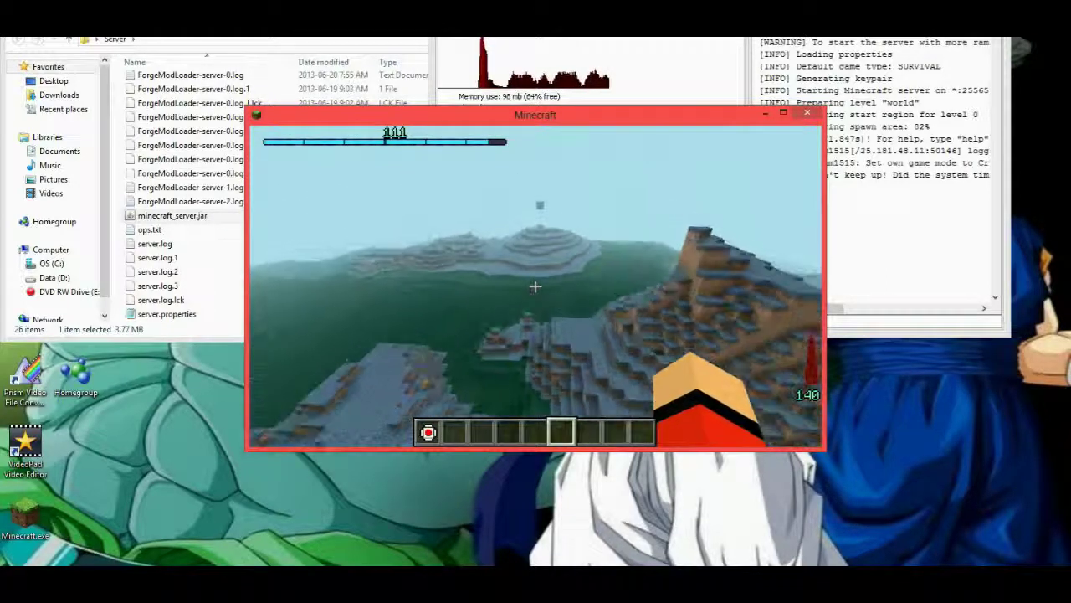
key("w")
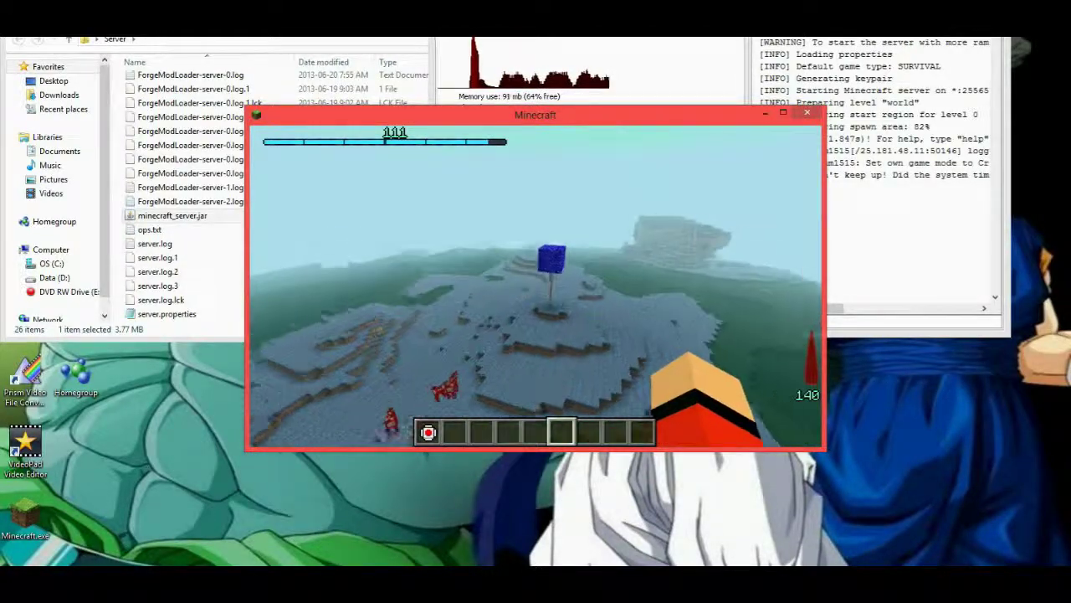
Fly past the blue block and wooden structure, then across the snowy hill.
key("w")
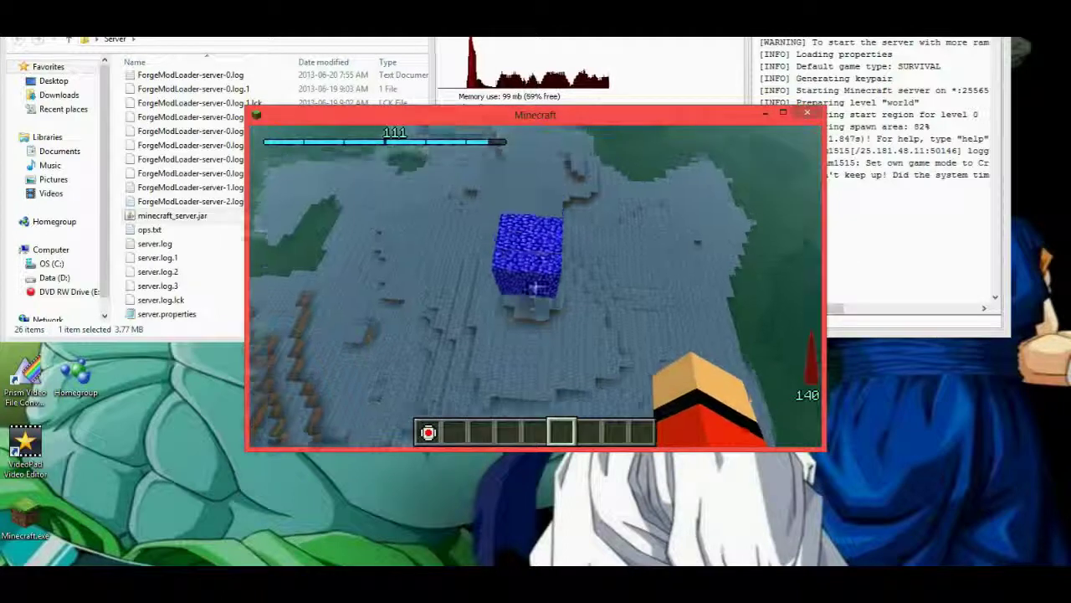
key("w")
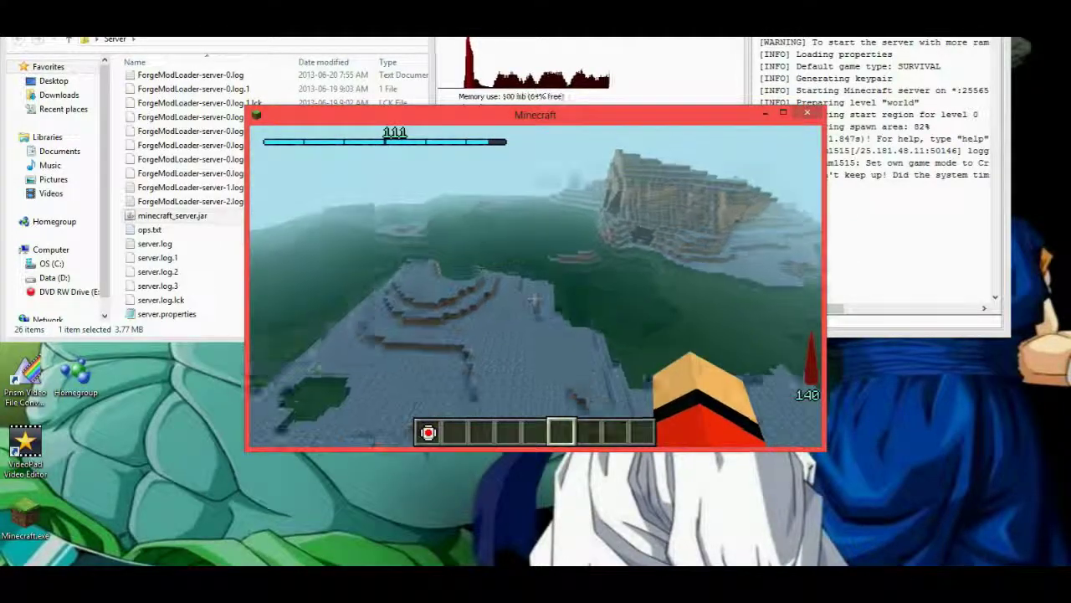
key("w")
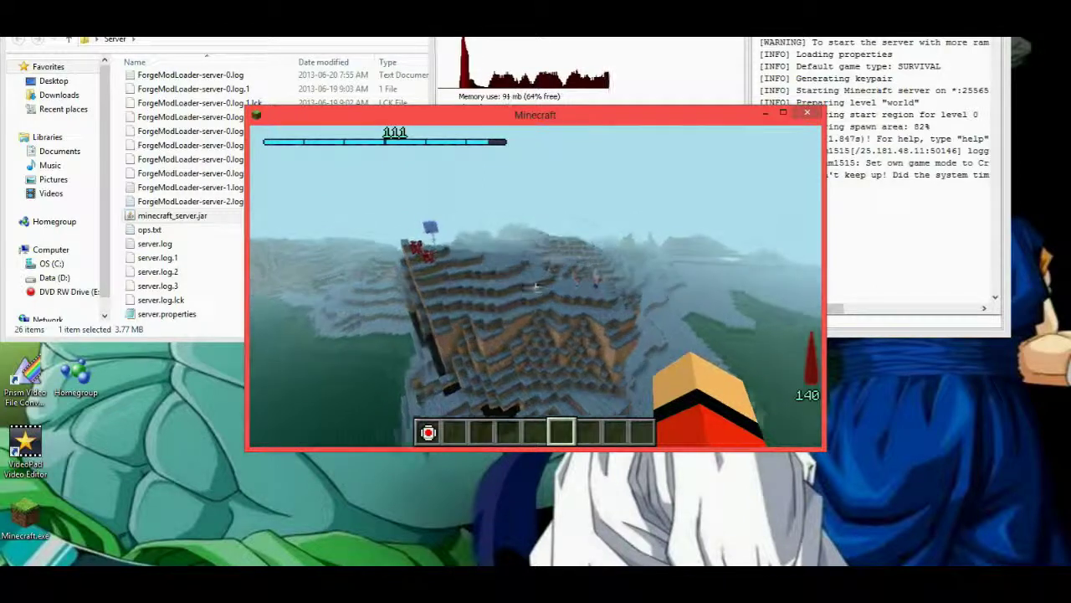
key("w")
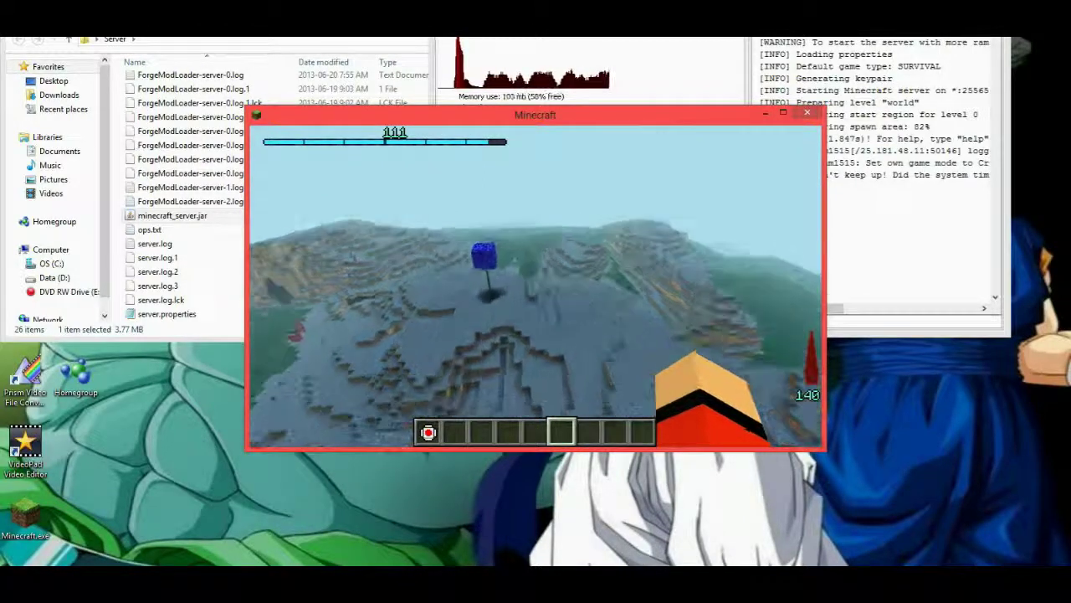
key("w")
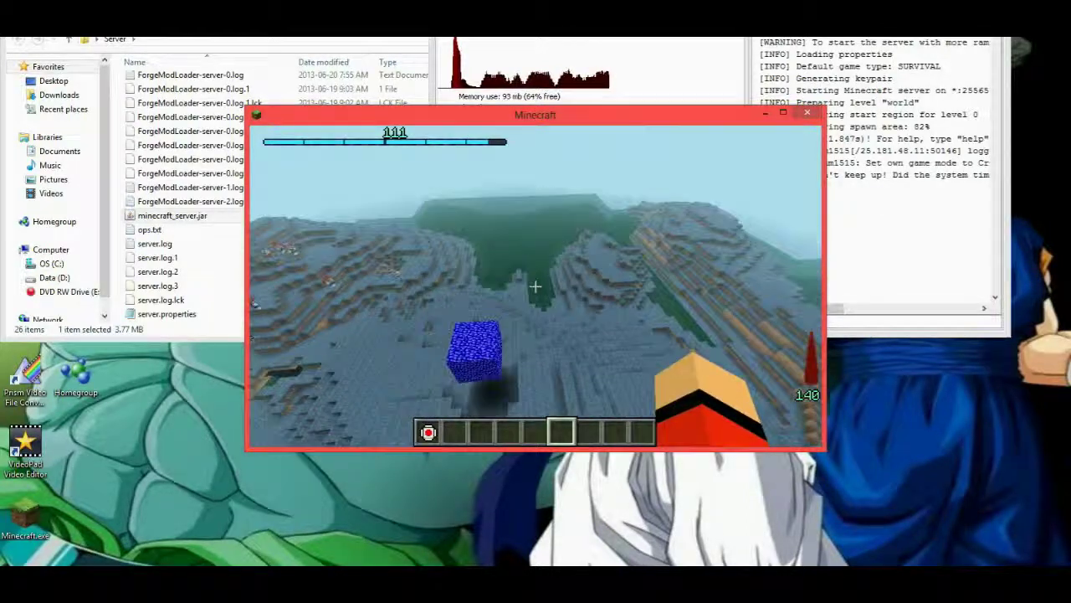
key("w")
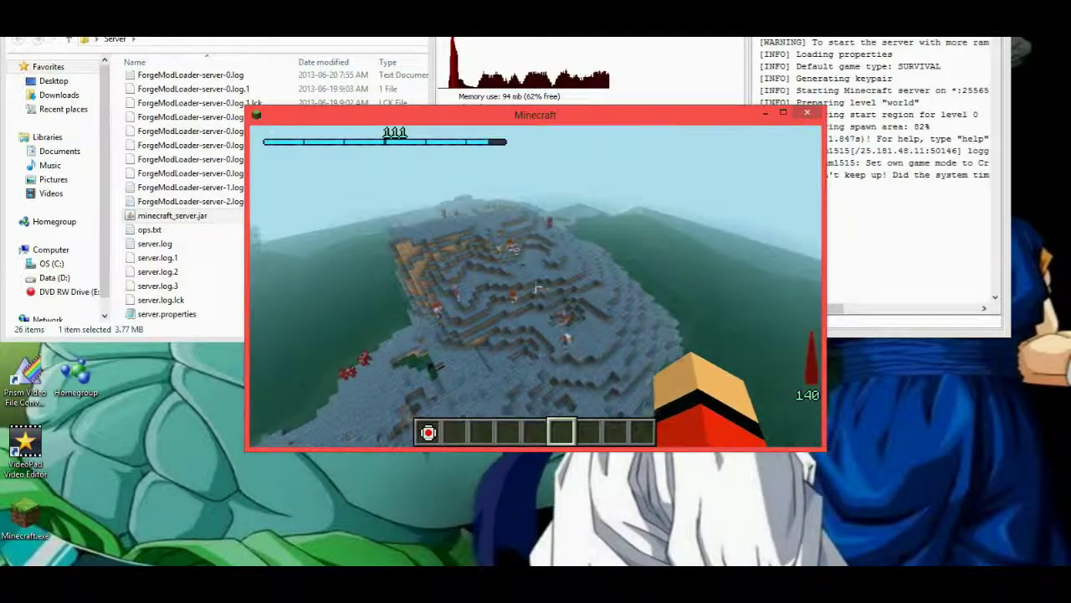
key("w")
key("w")
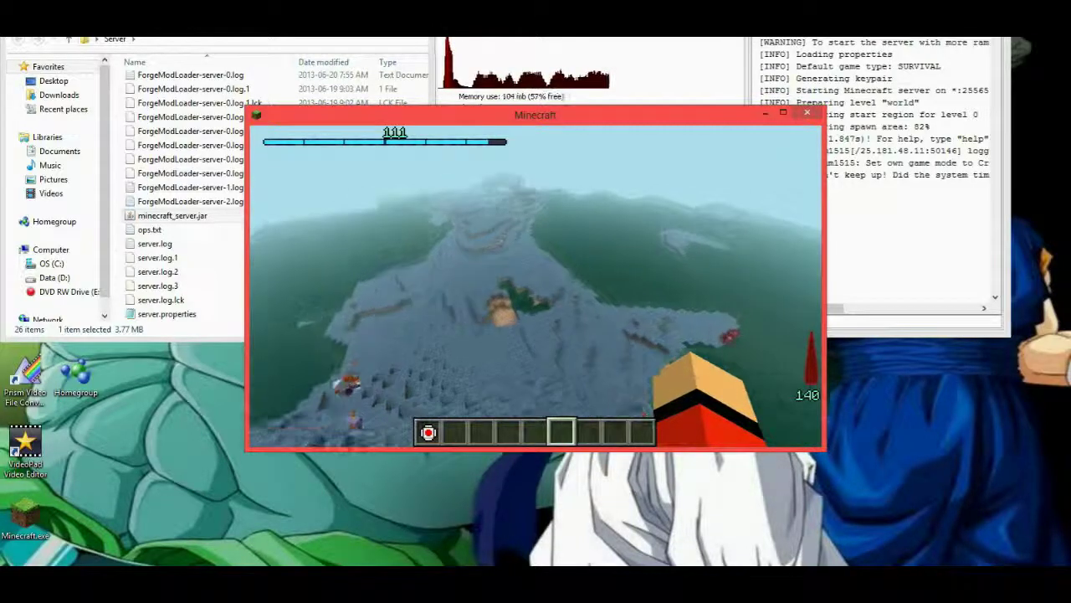
key("w")
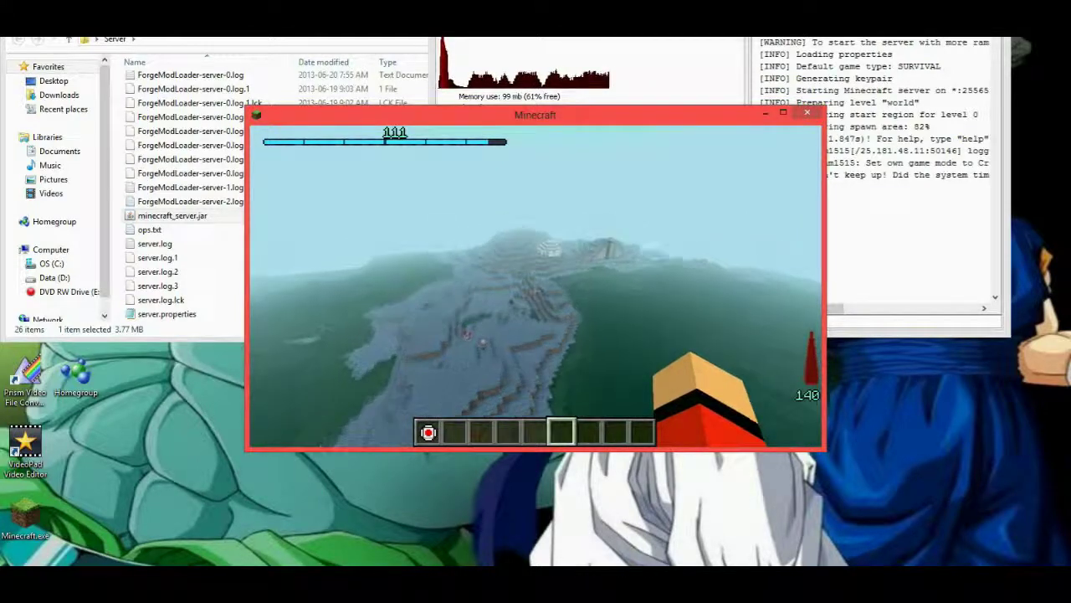
Fly down to the players by the white igloo and past the green-headed player.
key("w")
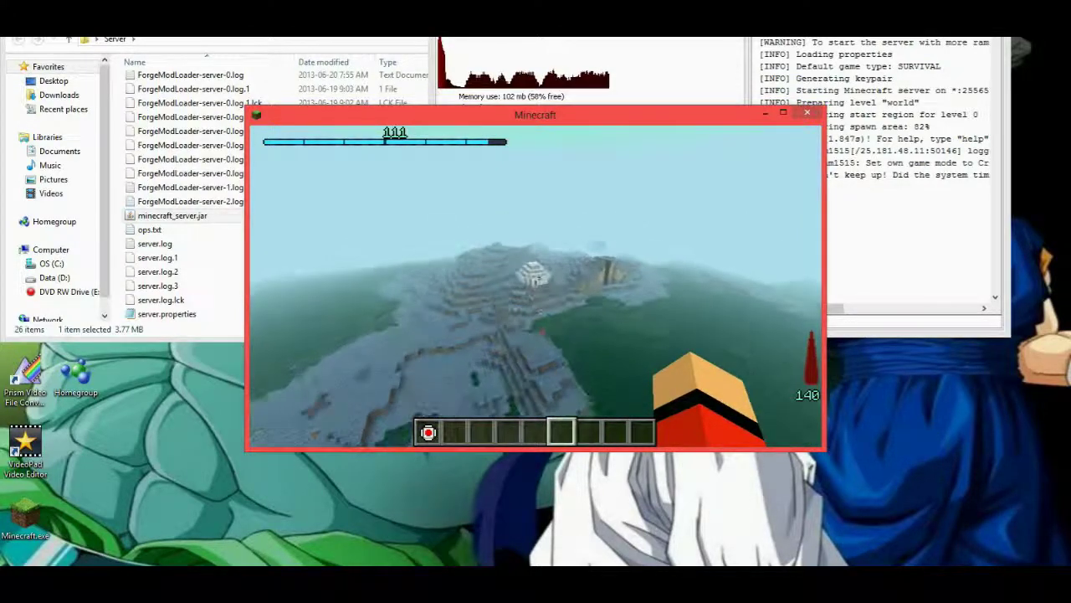
key("w")
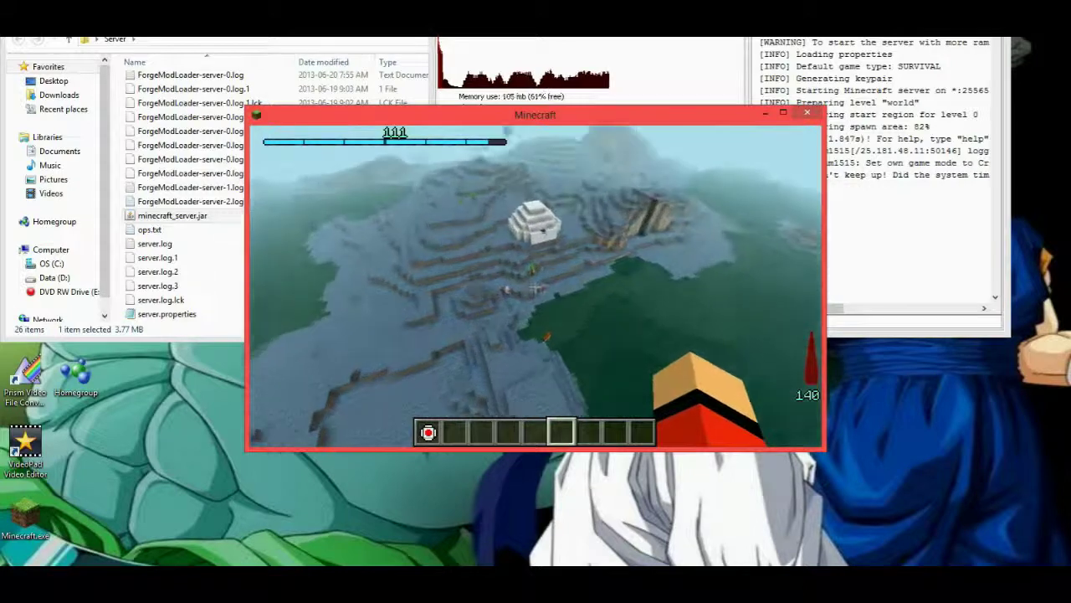
key("w")
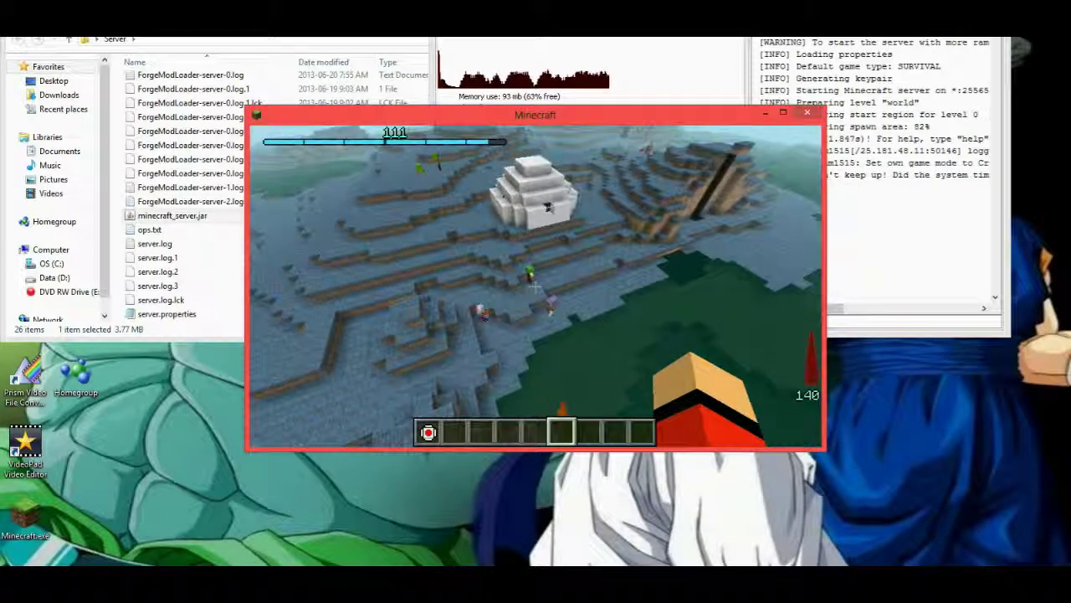
key("w")
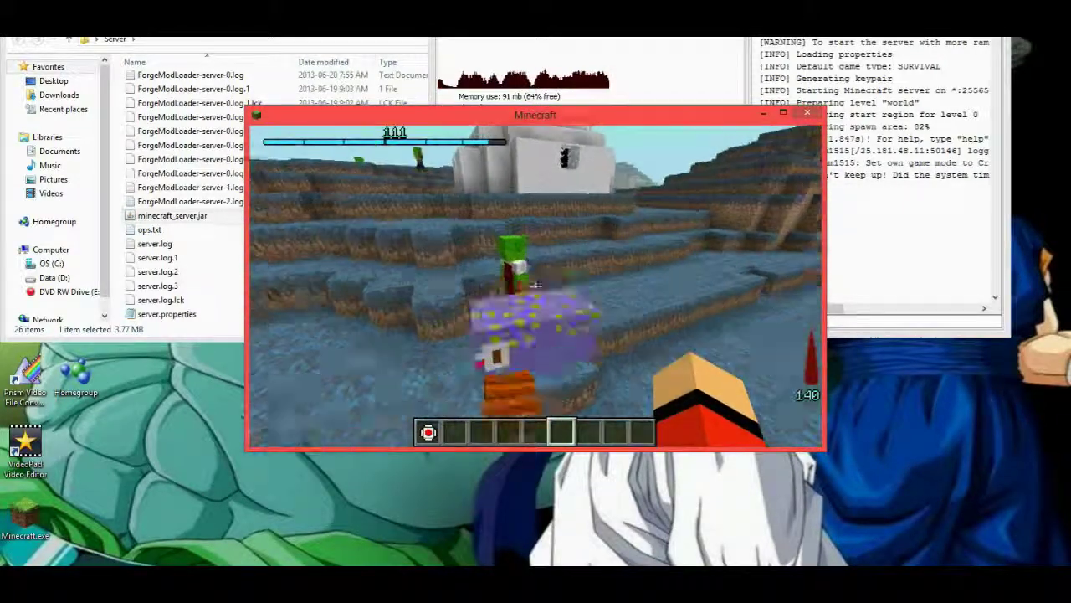
key("w")
key("w")
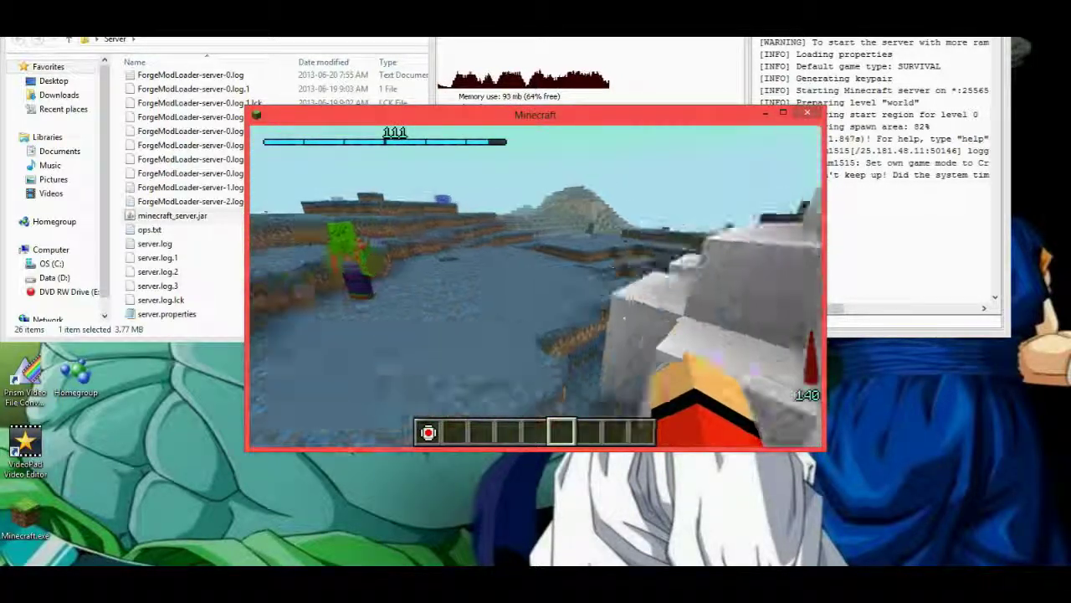
key("w")
key("w")
Leave the igloo and walk across the blue terrain toward the pyramid and white dome.
key("w")
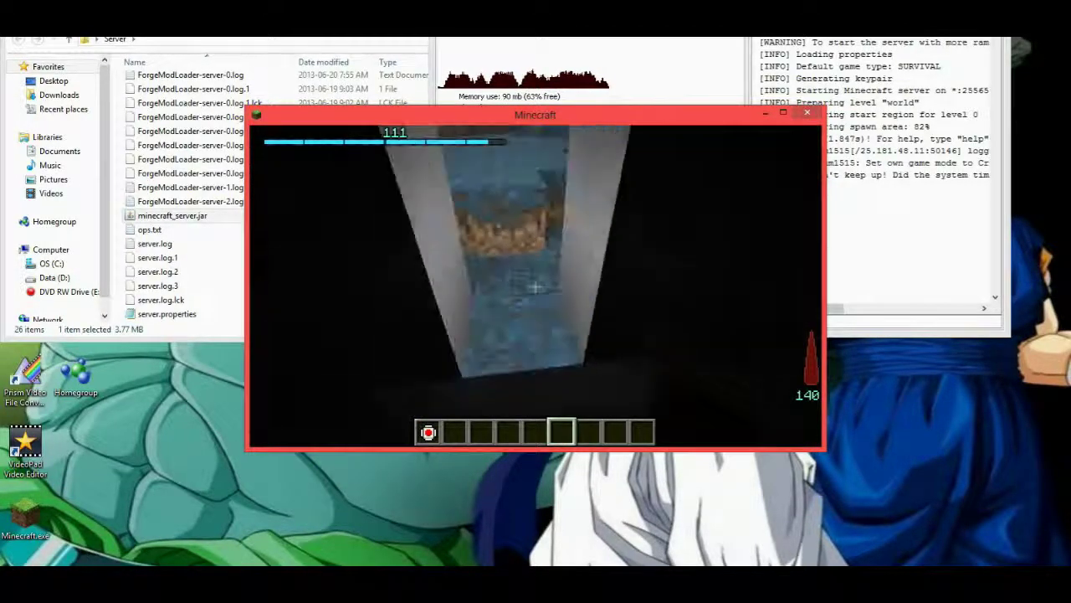
key("w")
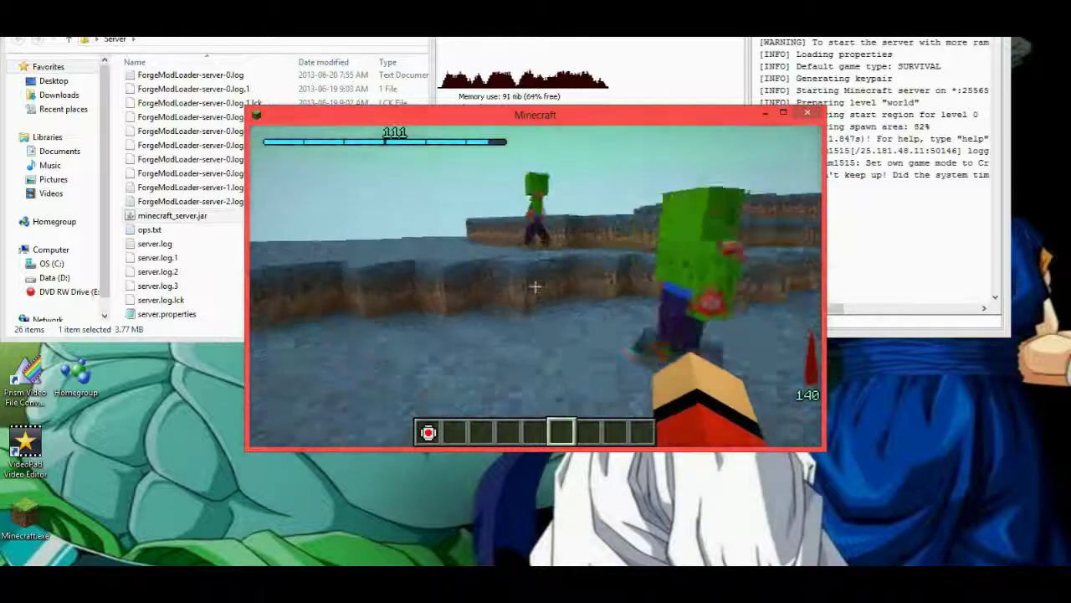
key("w")
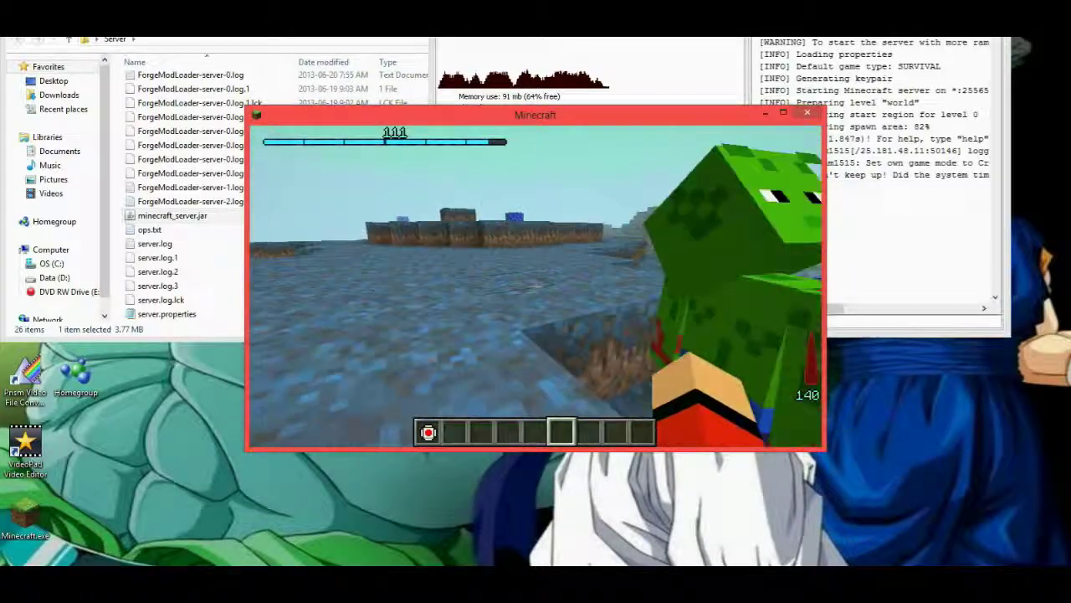
key("w")
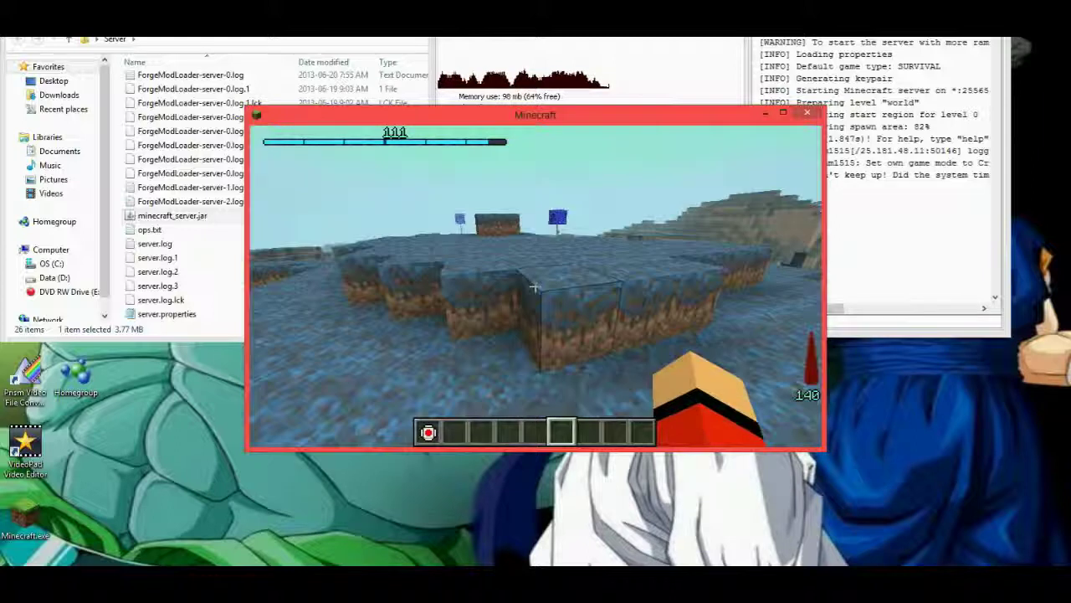
key("w")
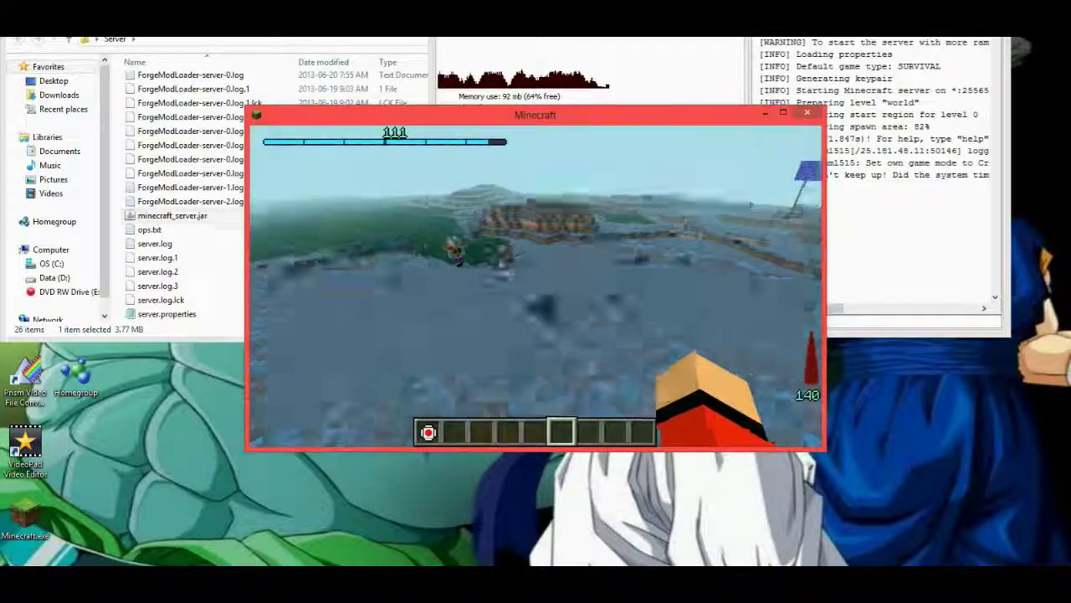
key("w")
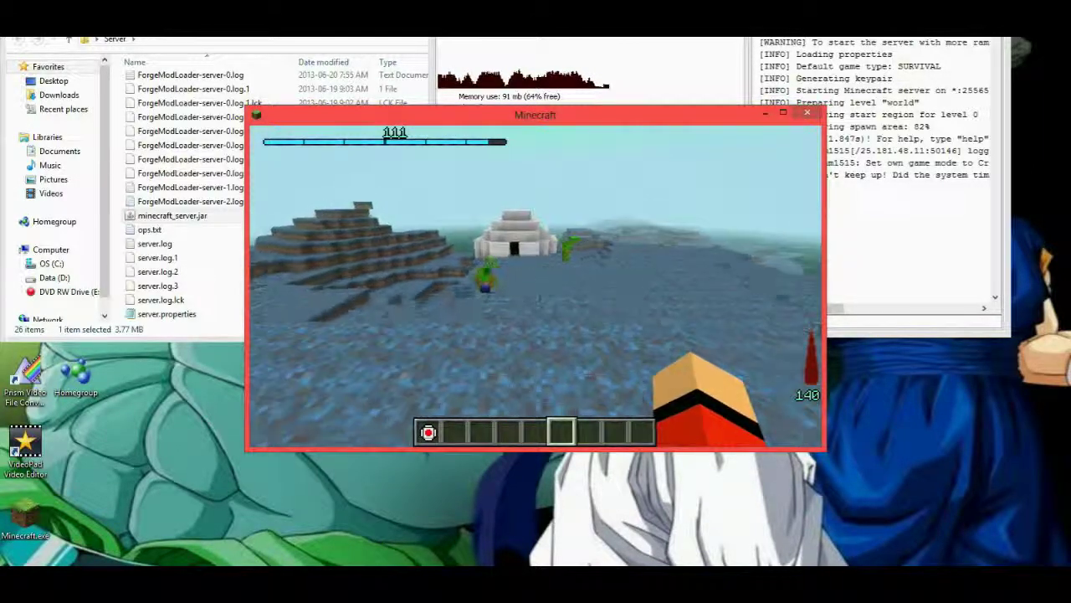
key("w")
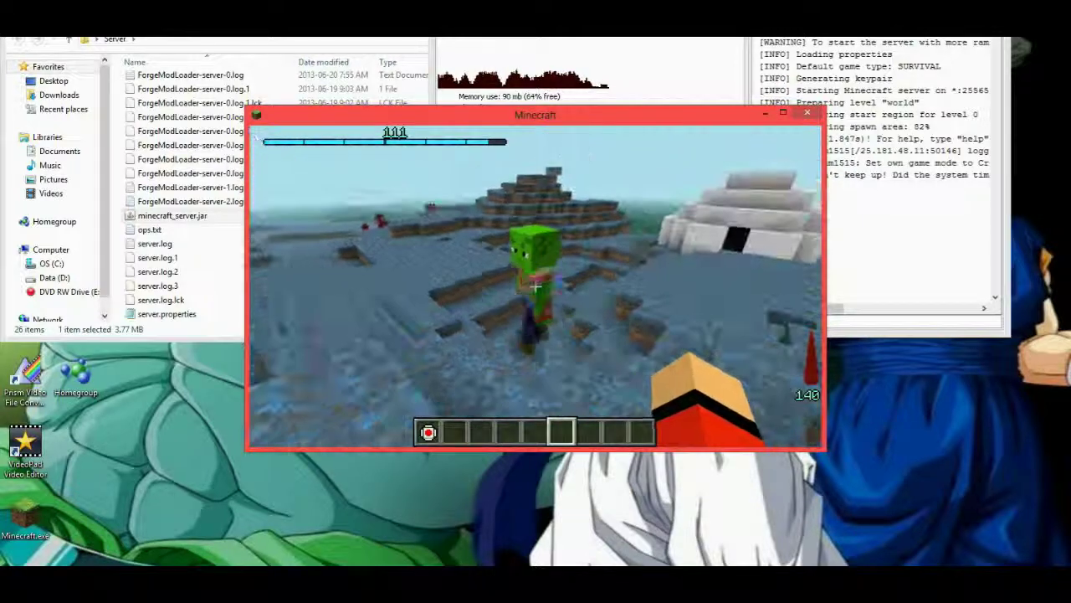
Place the space pod from slot 9 on the blue ground, switch it On, choose destination 2 (Vegeta) and Start.
key("e")
key("e")
key("3")
key("9")
right_click(534, 286)
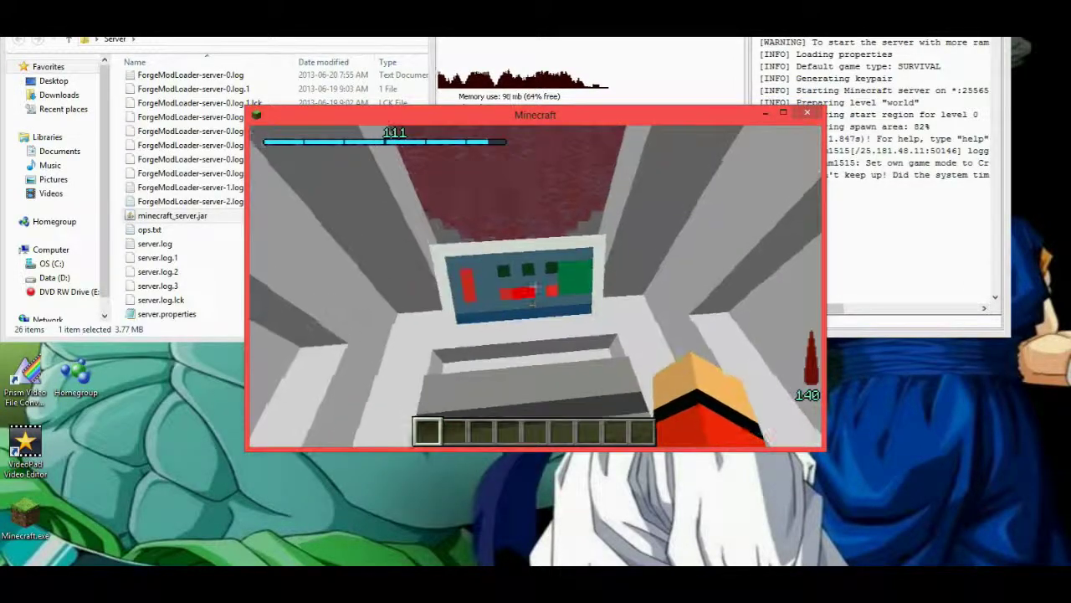
right_click(534, 286)
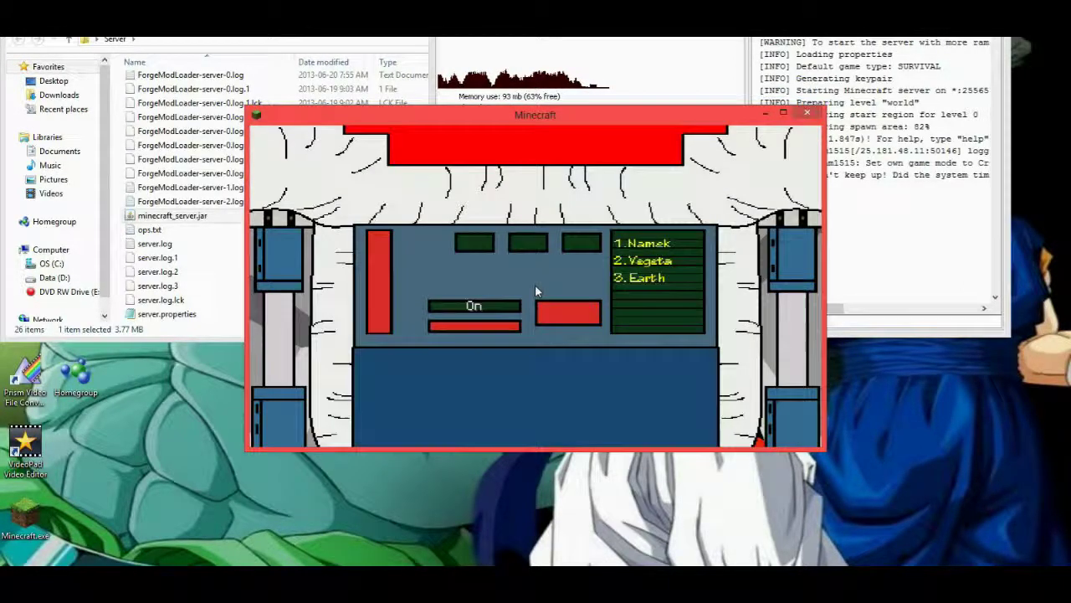
left_click(483, 307)
left_click(529, 243)
left_click(567, 311)
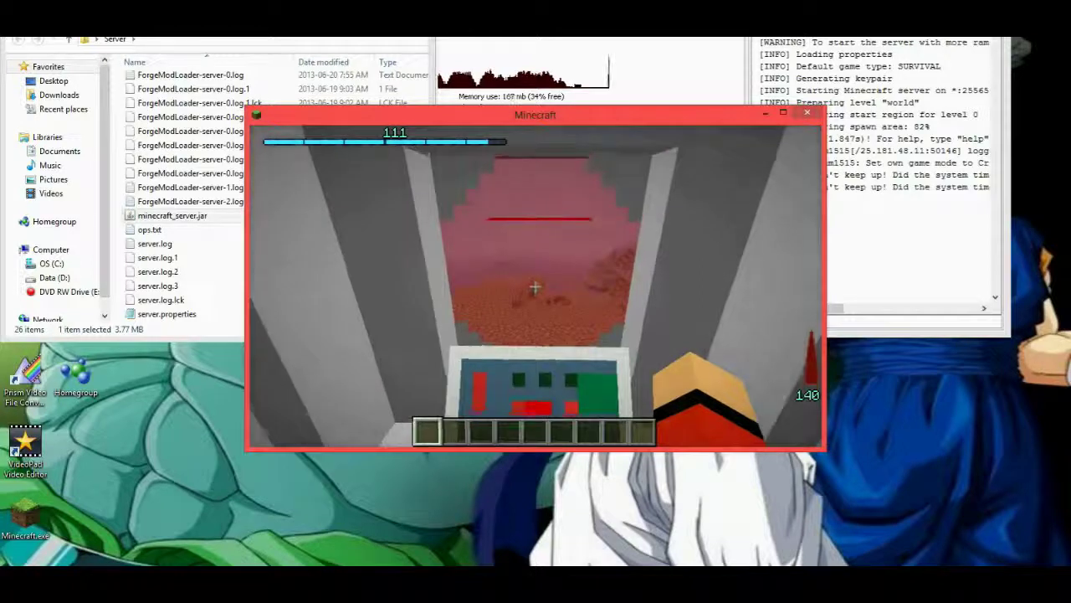
Exit the space pod, pick it back up, and walk past the dirt walls onto the sand.
key("shift")
left_click(535, 285)
key("4")
key("w")
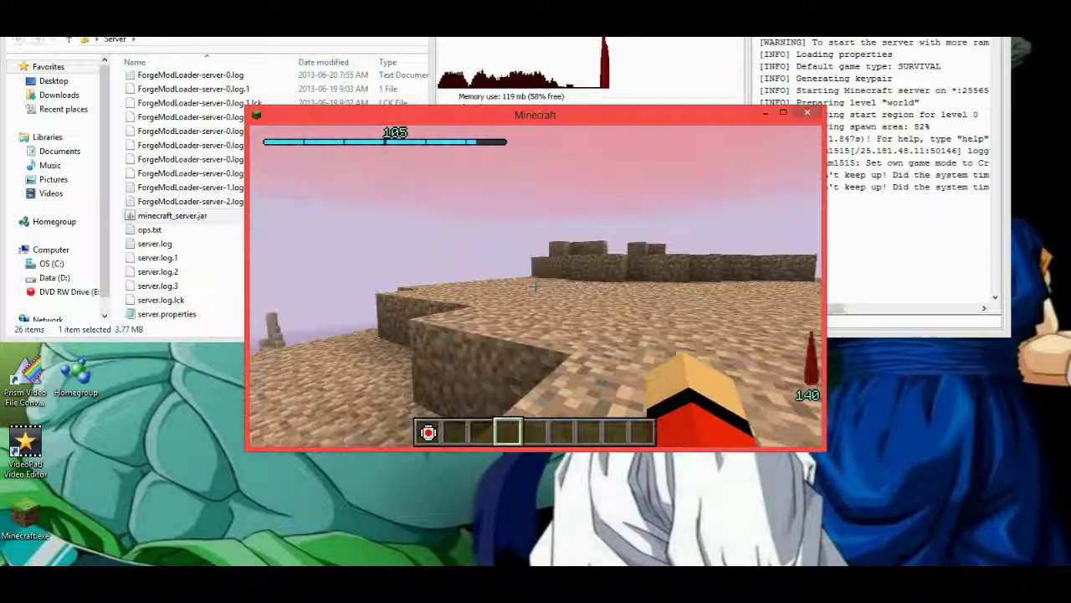
key("w")
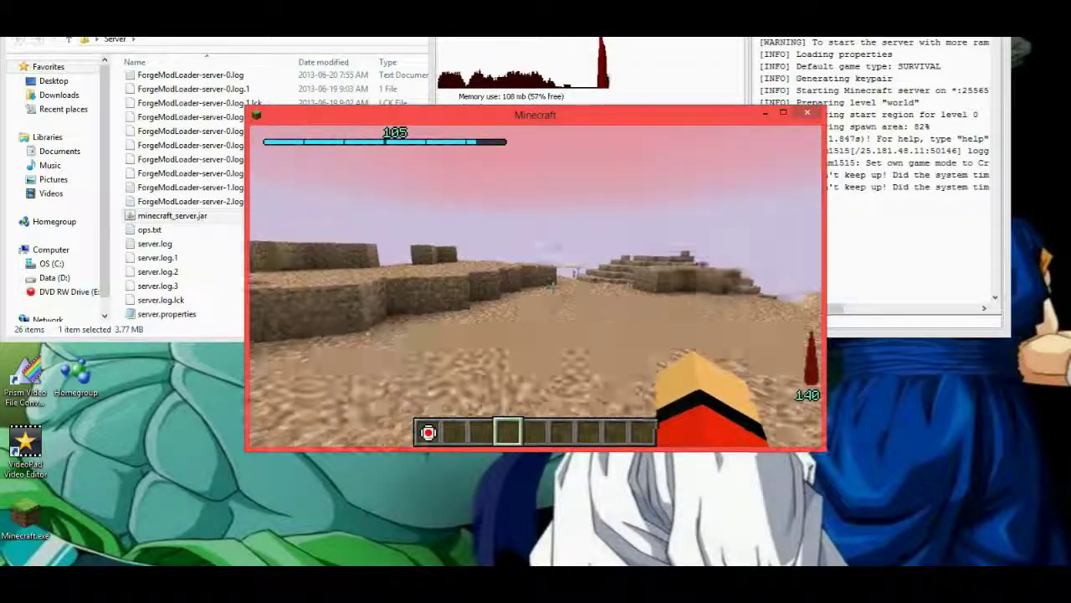
key("w")
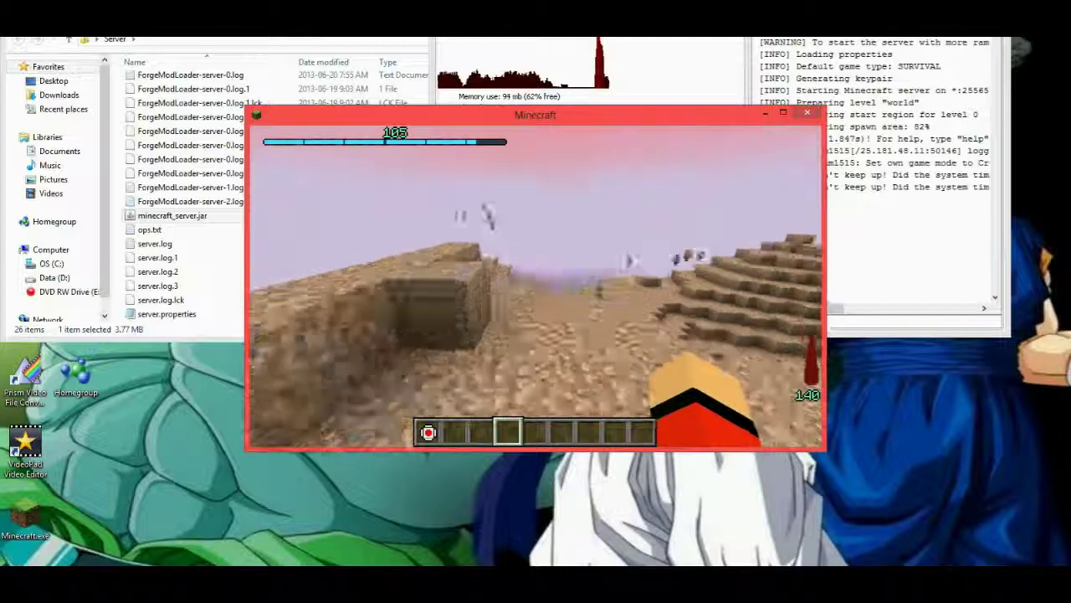
Cross the sandy plain to the sandstone slope and meet the other players there.
key("w")
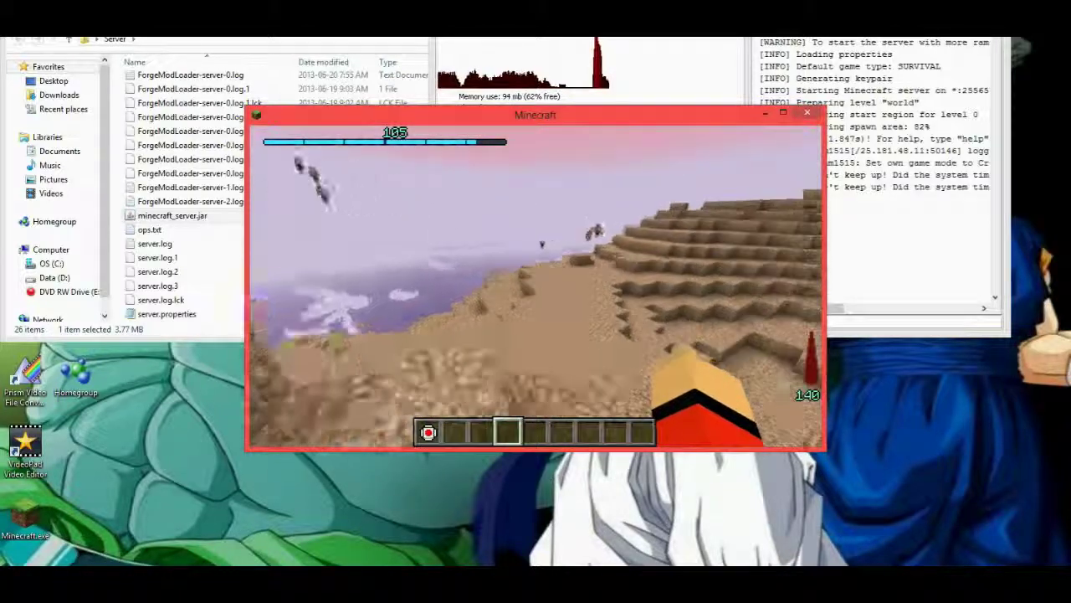
key("w")
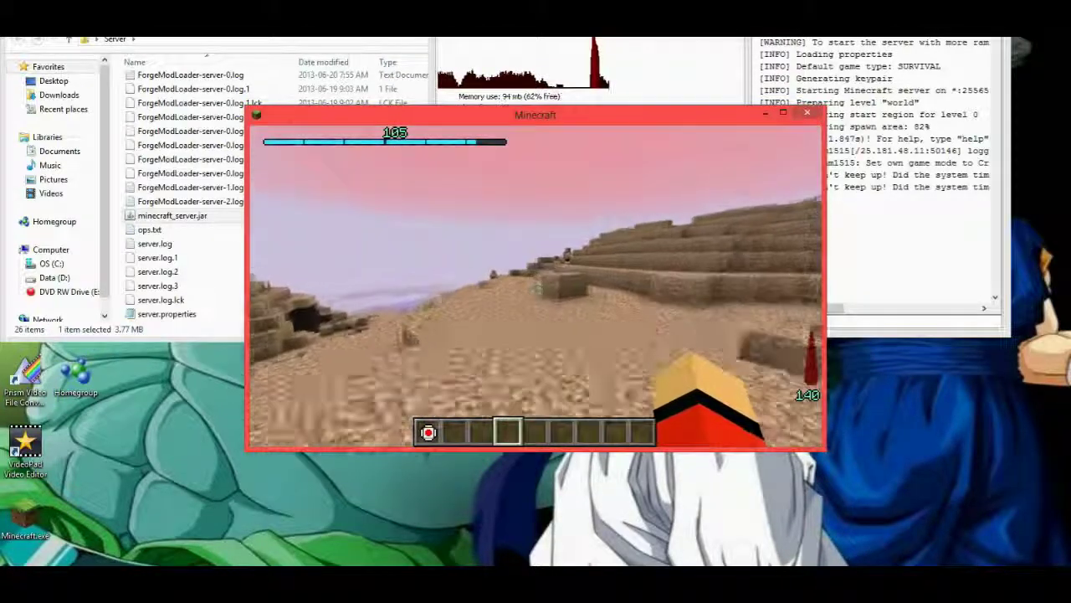
key("w")
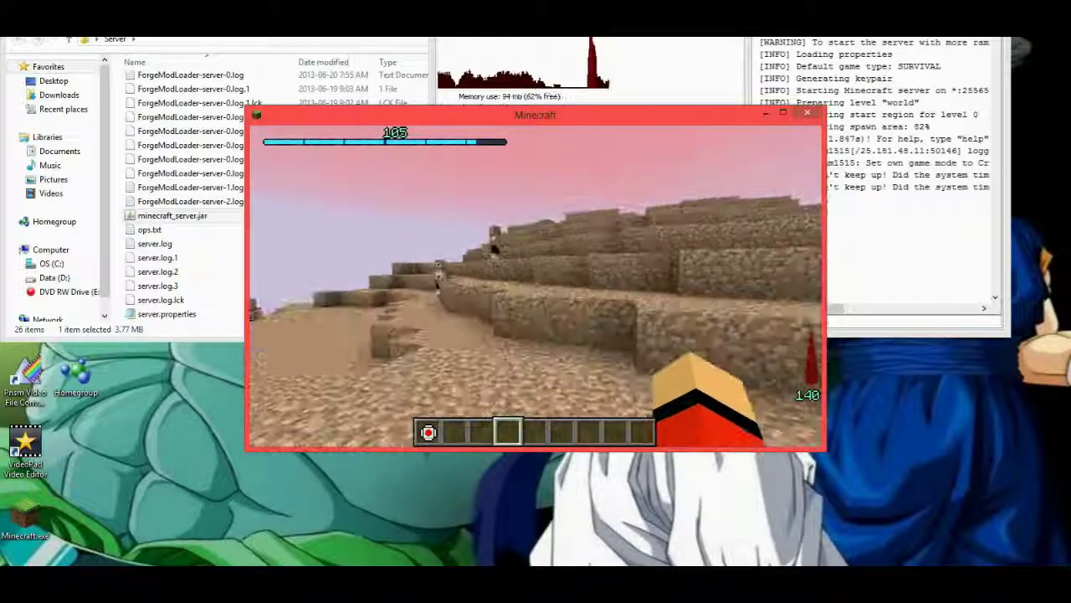
key("w")
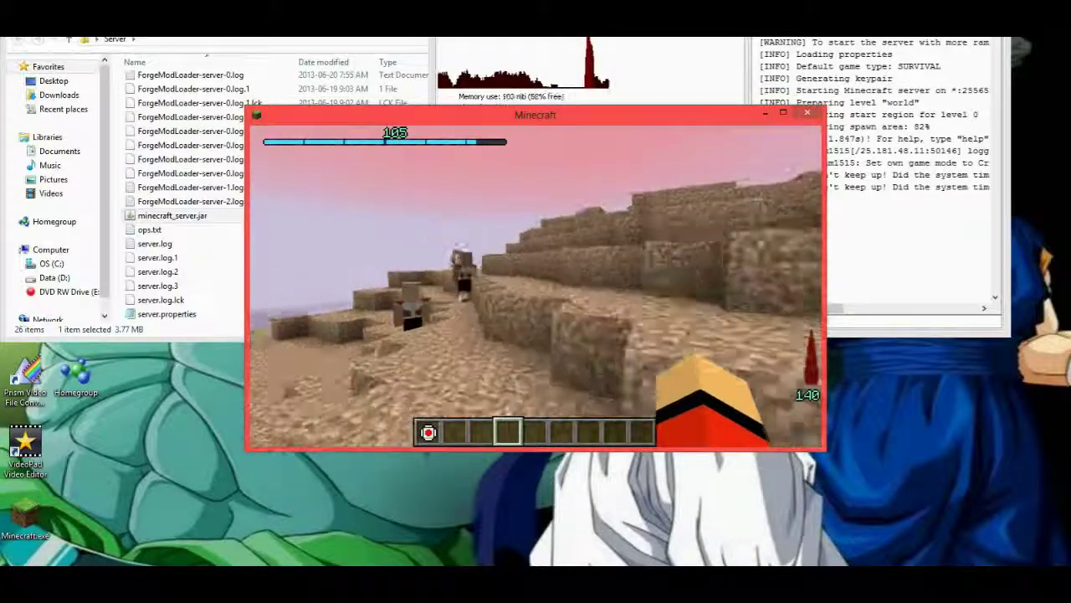
key("w")
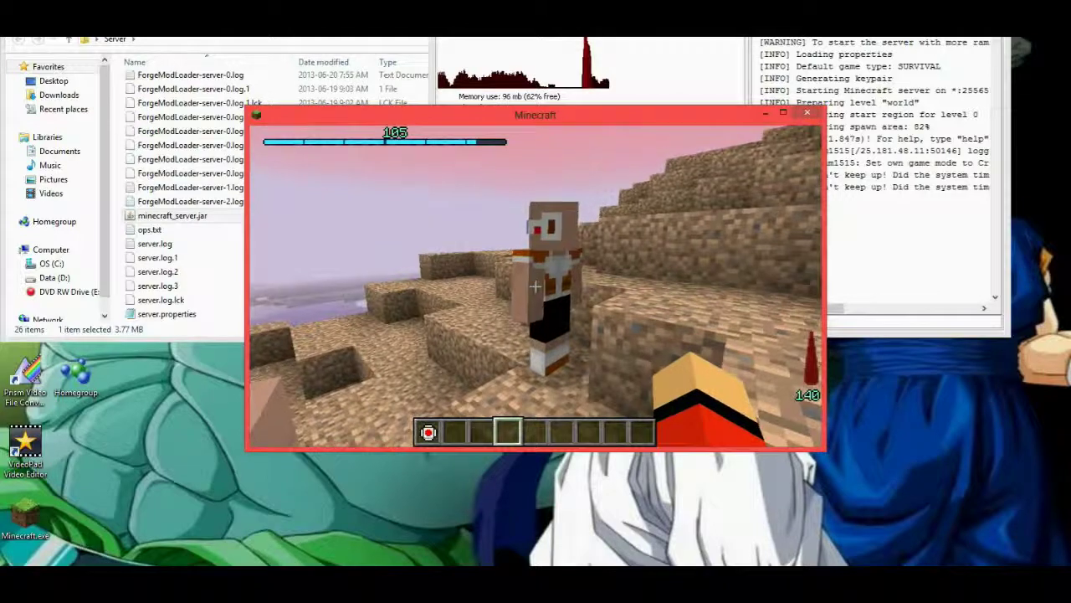
key("w")
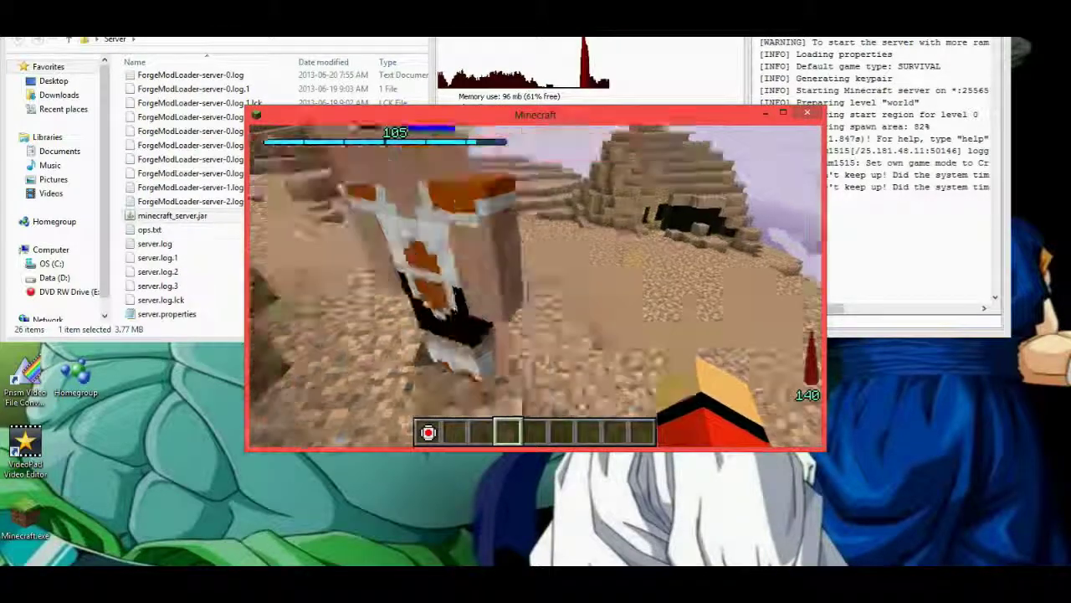
key("w")
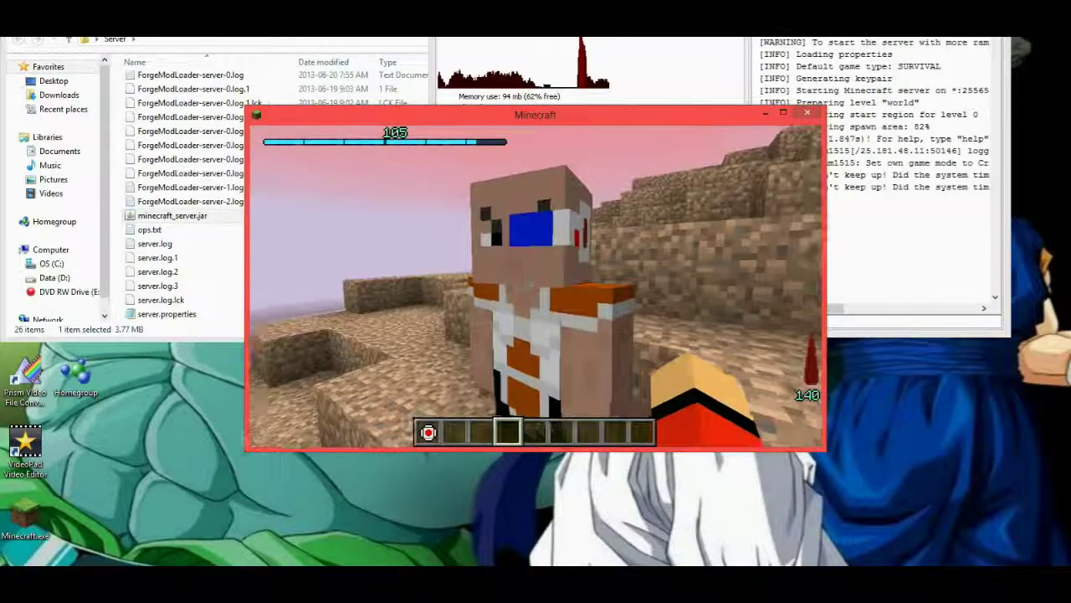
scroll(536, 284, "down", 1)
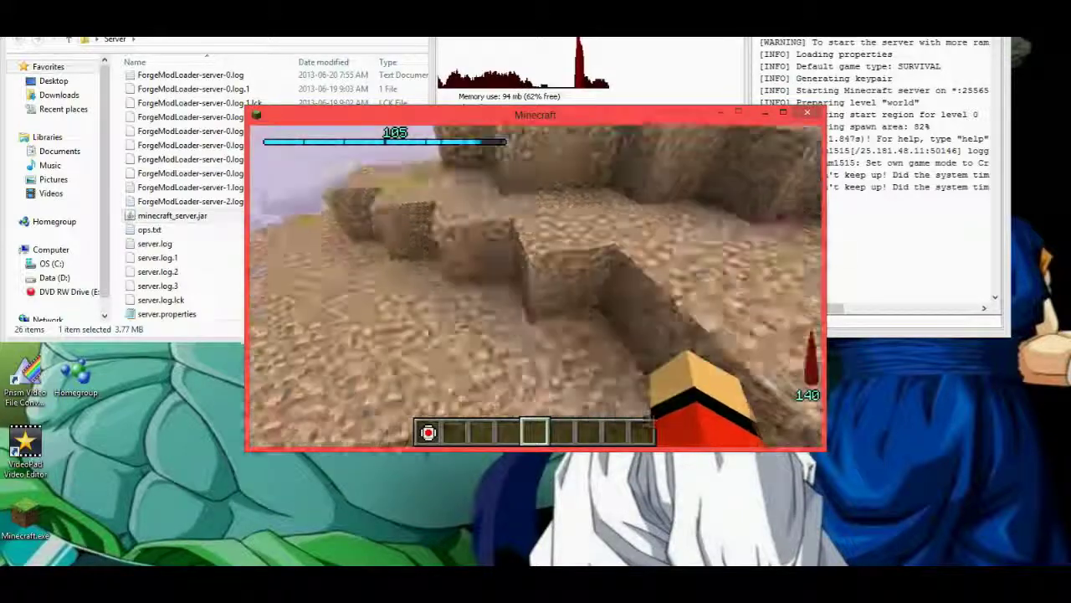
Rise up and fly over the desert to the sand pyramid and a nearby player.
key("space")
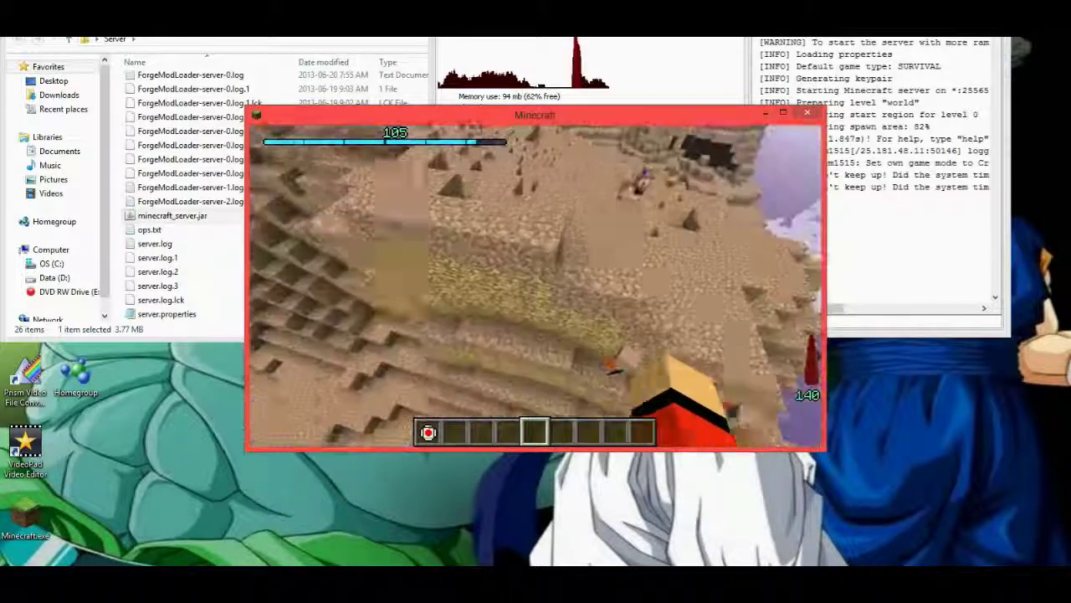
key("w")
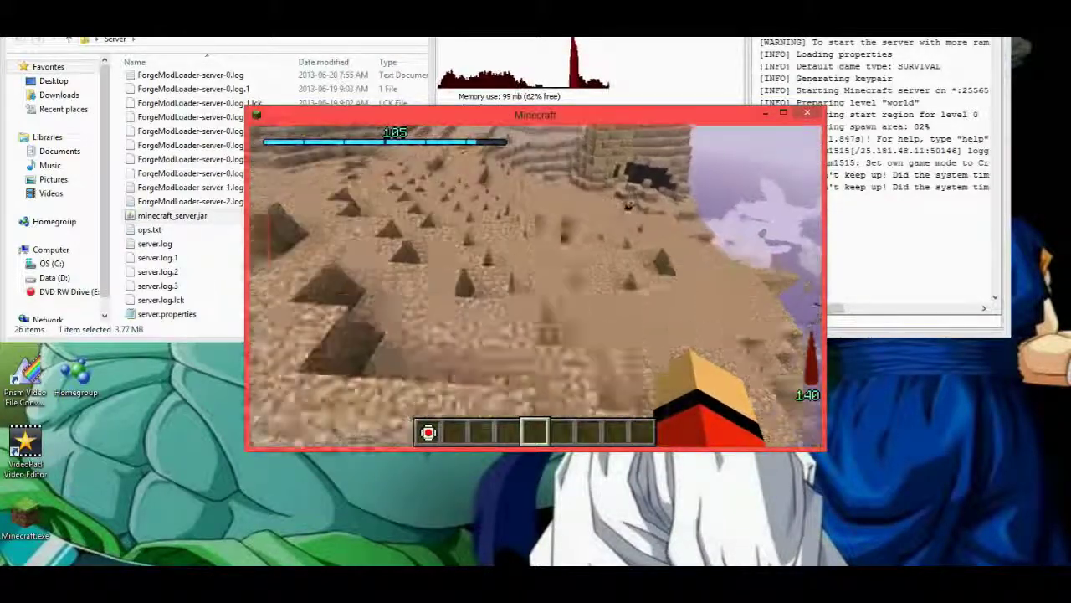
key("w")
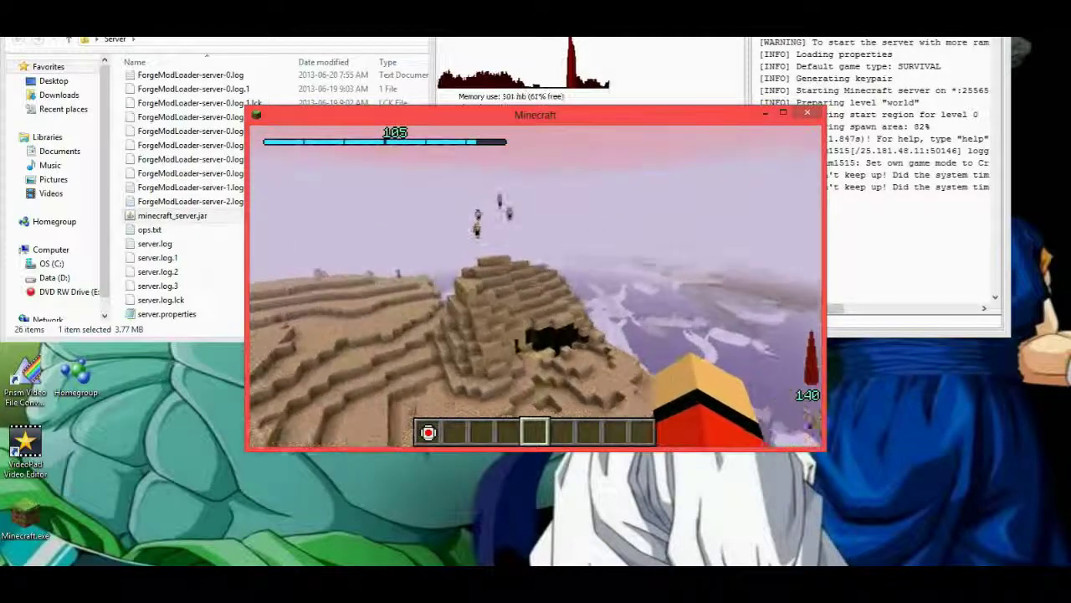
key("w")
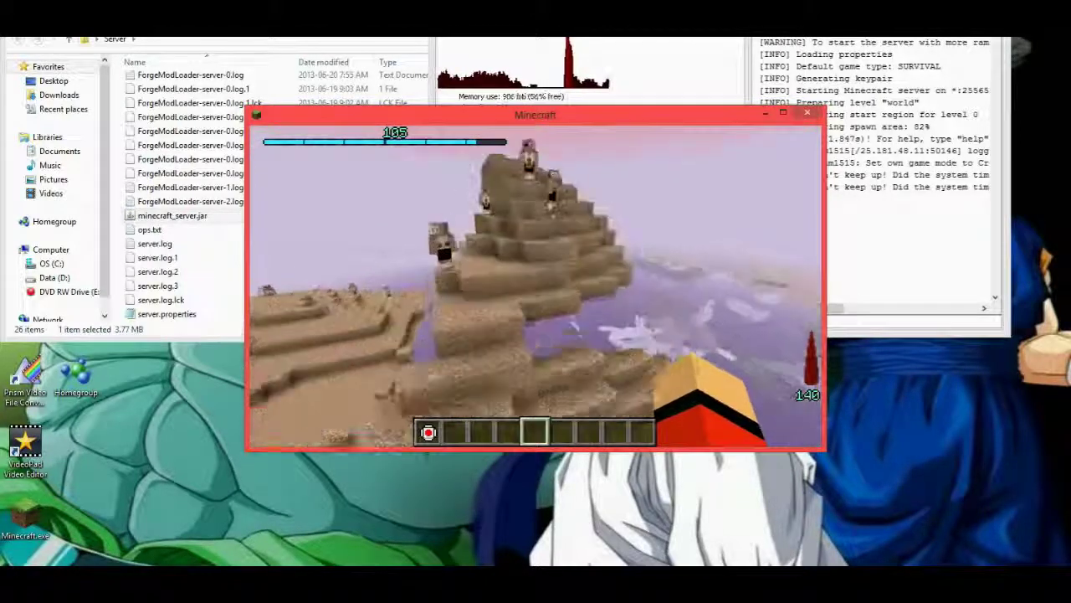
key("w")
key("w")
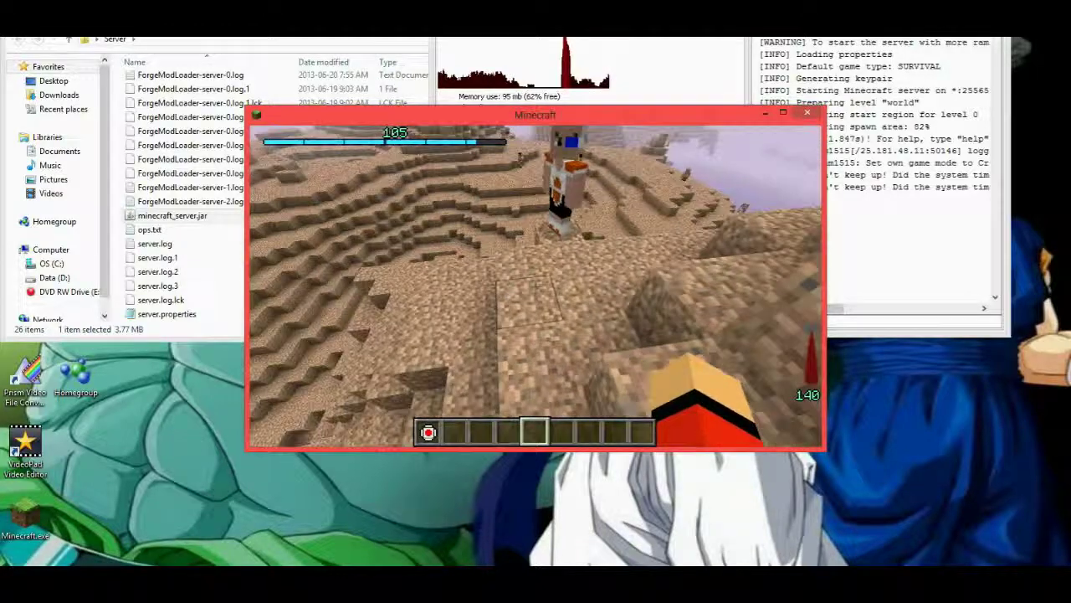
key("w")
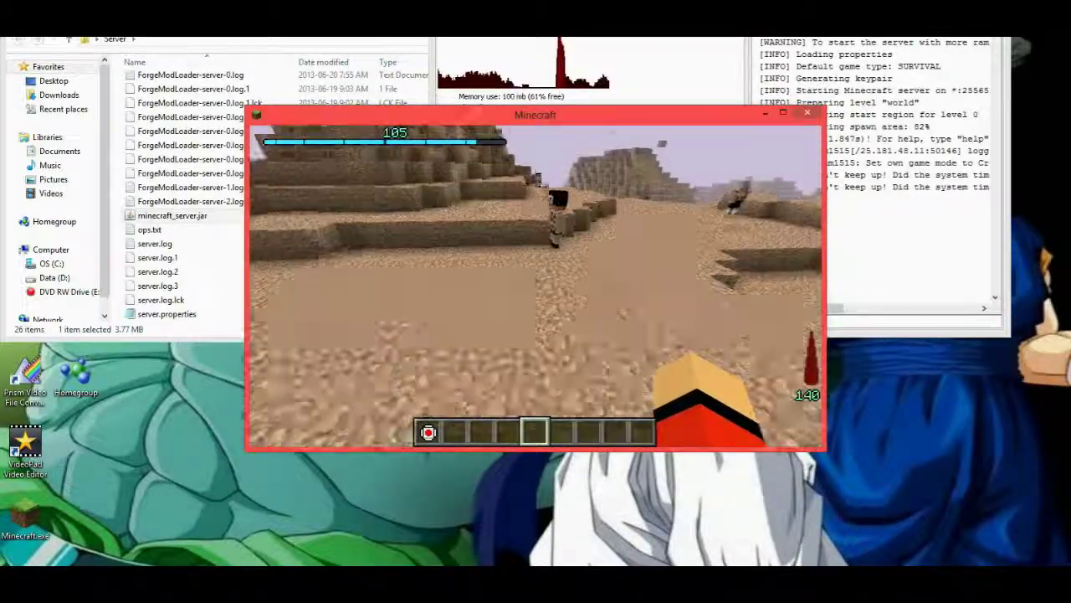
key("w")
key("w")
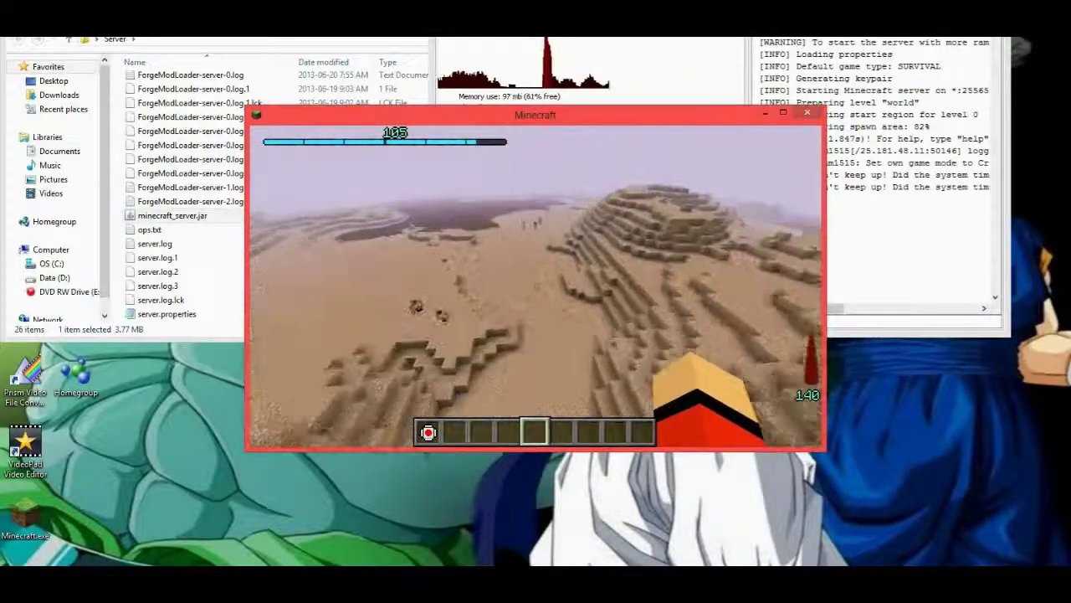
Place the space pod from slot 1 on the sand and launch it toward Earth.
key("2")
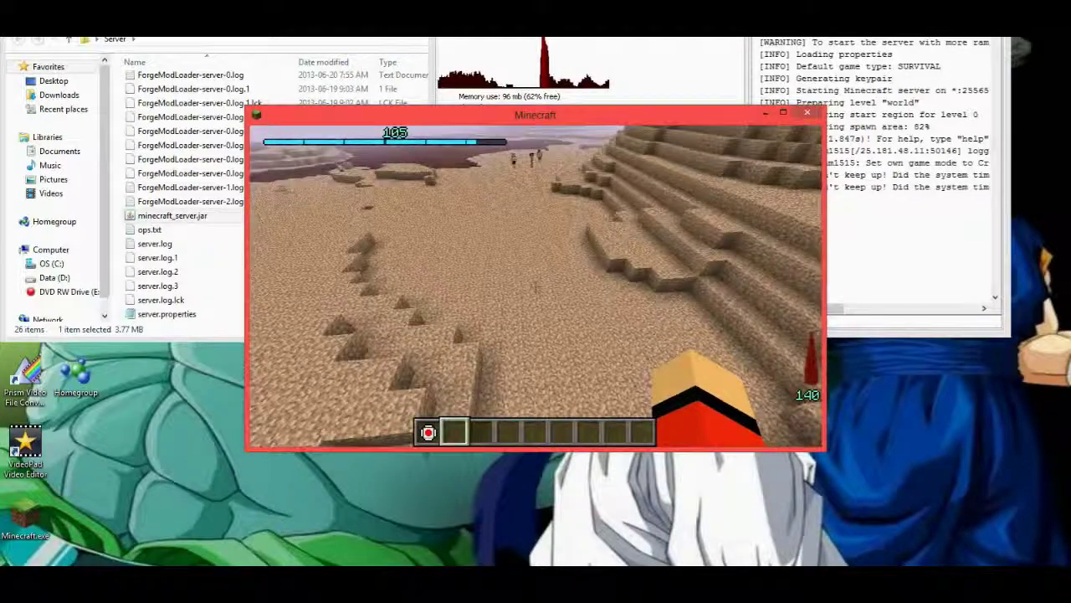
key("1")
right_click(535, 283)
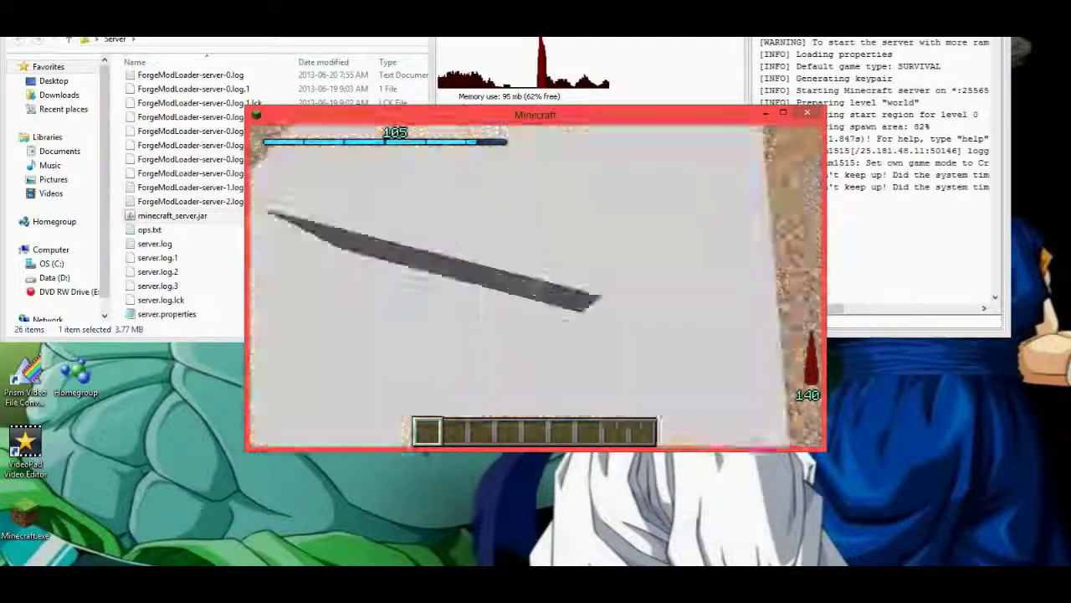
right_click(535, 286)
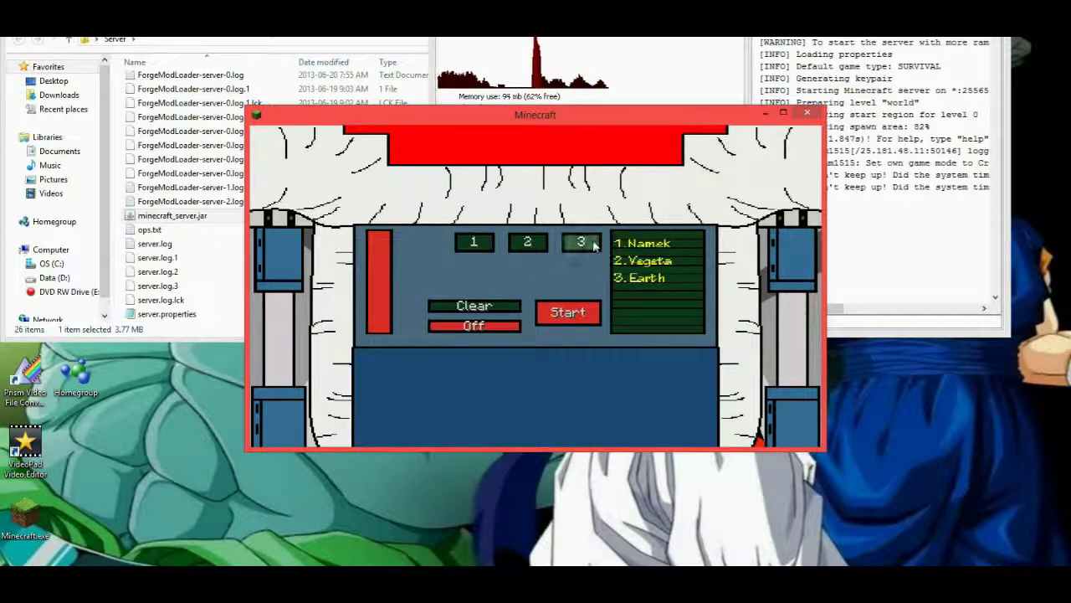
left_click(566, 312)
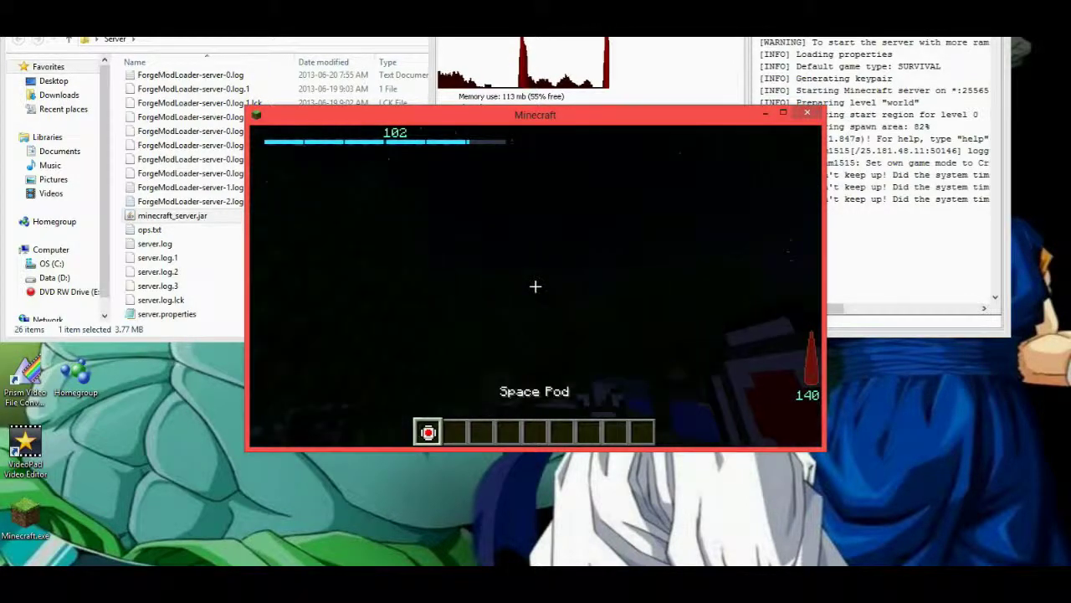
Change the world's time of day from the inventory item panel.
key("e")
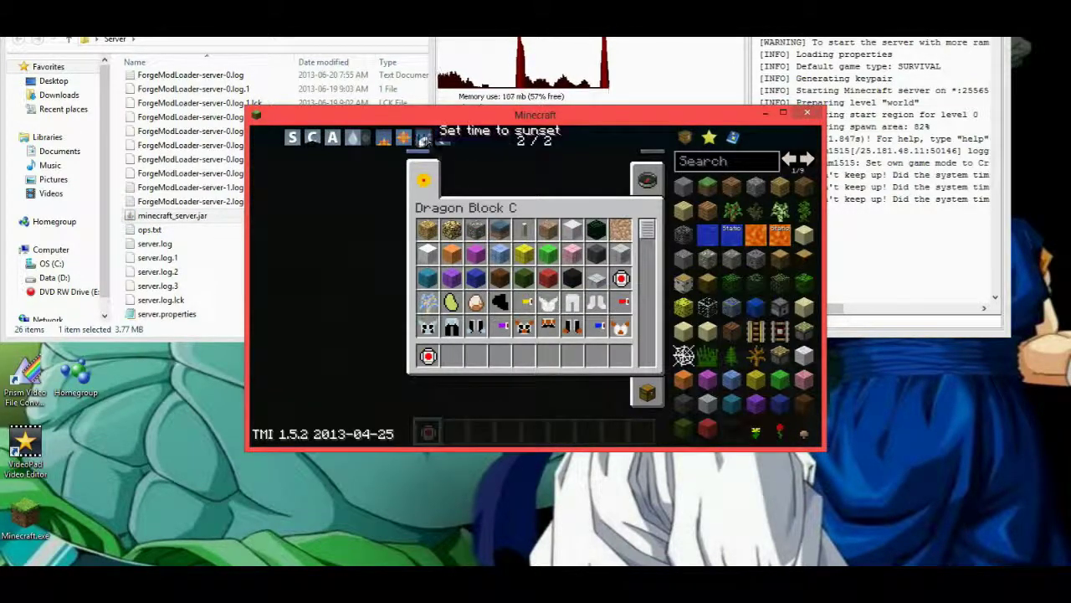
left_click(423, 140)
key("e")
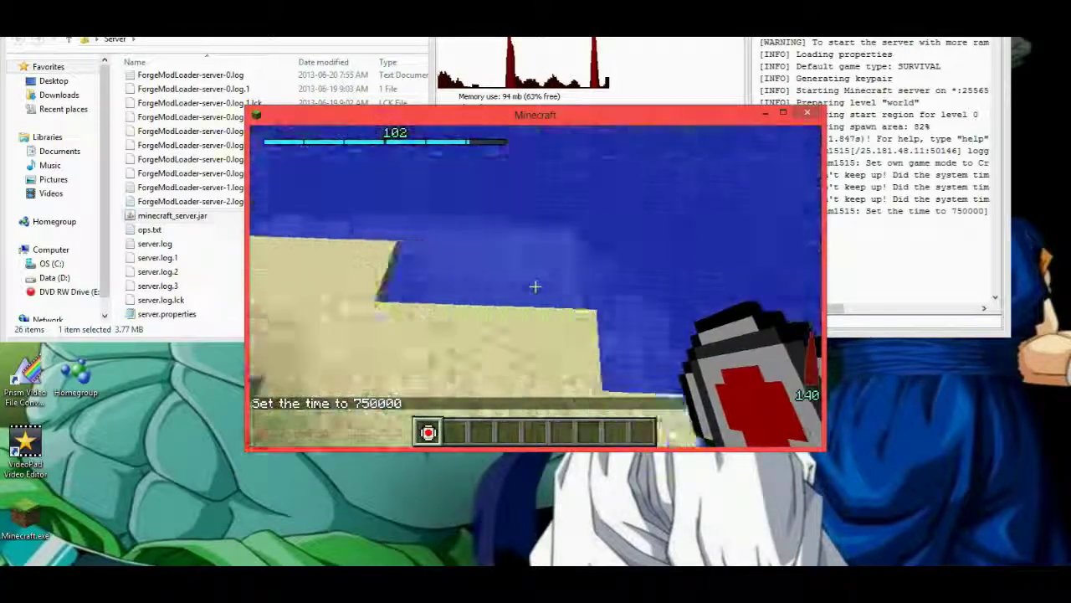
Switch the game mode to Survival with the inventory's mode button.
key("3")
key("e")
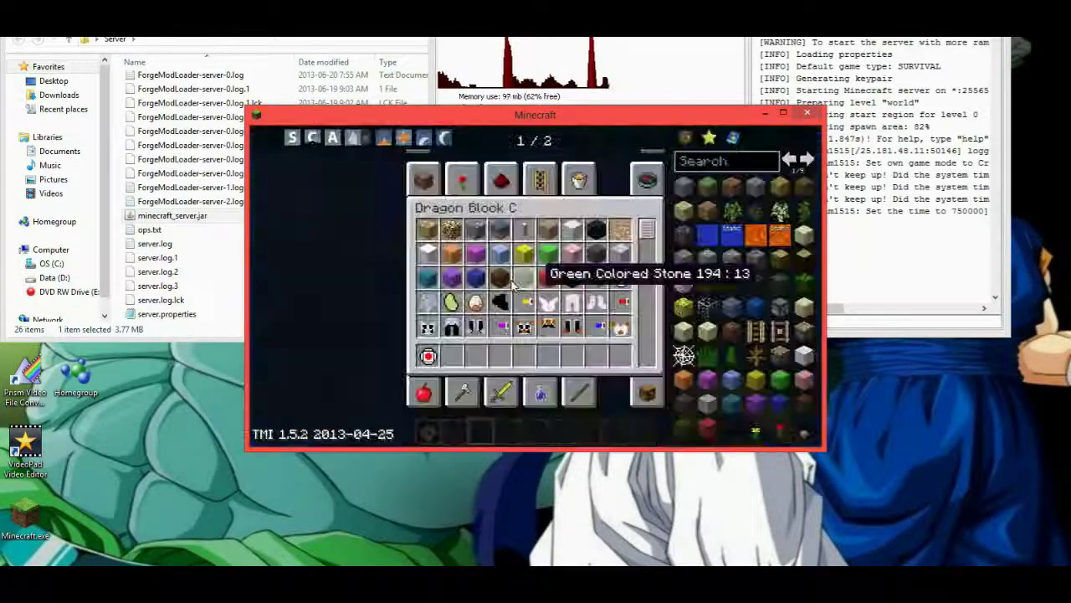
left_click(358, 142)
key("e")
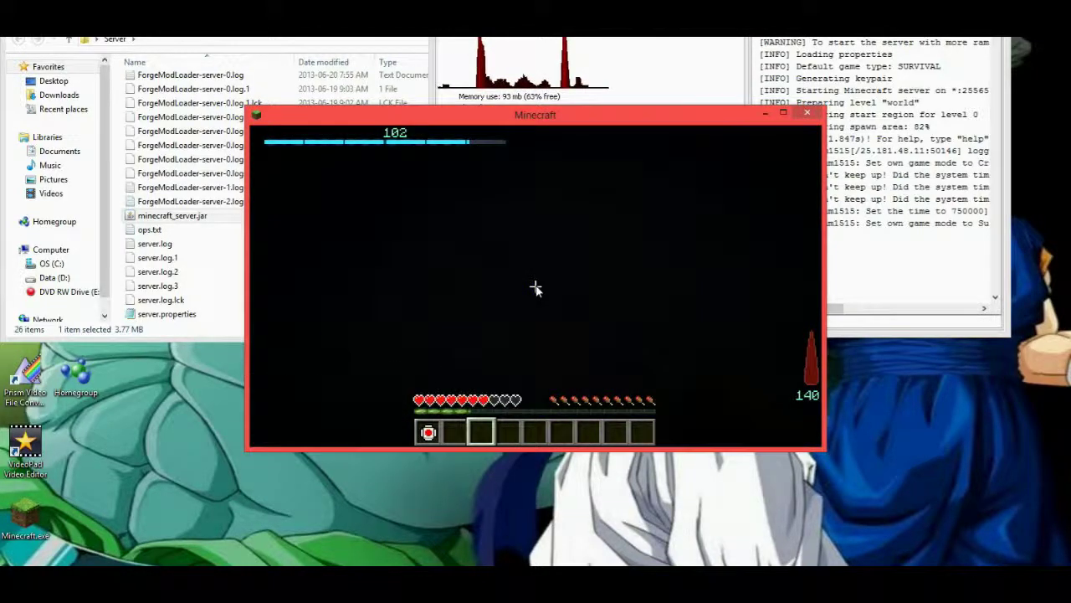
Run the /kill chat command so the player dies and the 'You died!' screen appears.
key("slash")
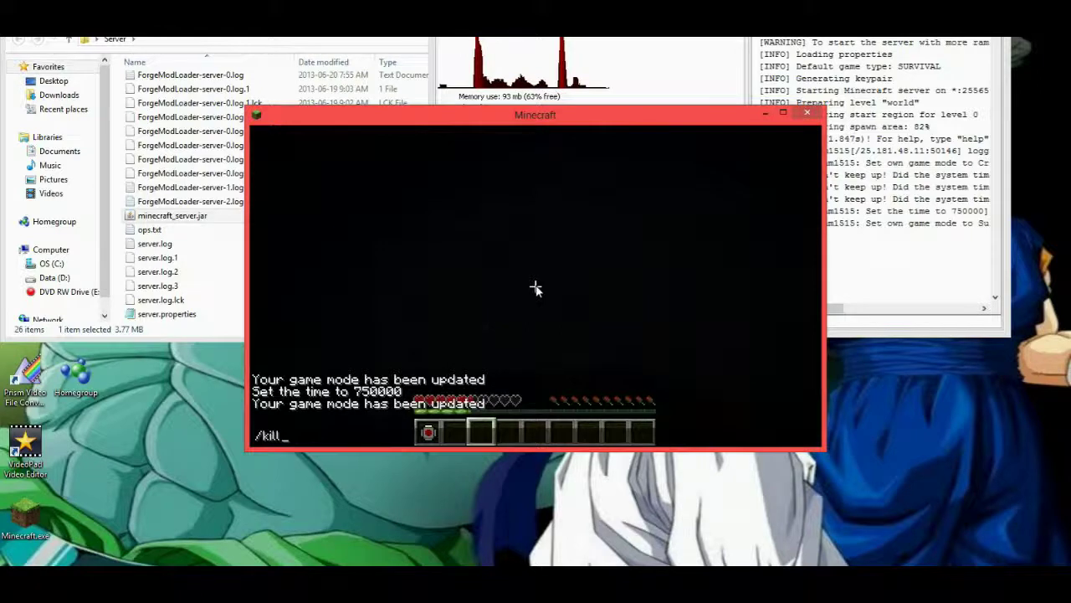
type("kill")
key("Return")
left_click(538, 308)
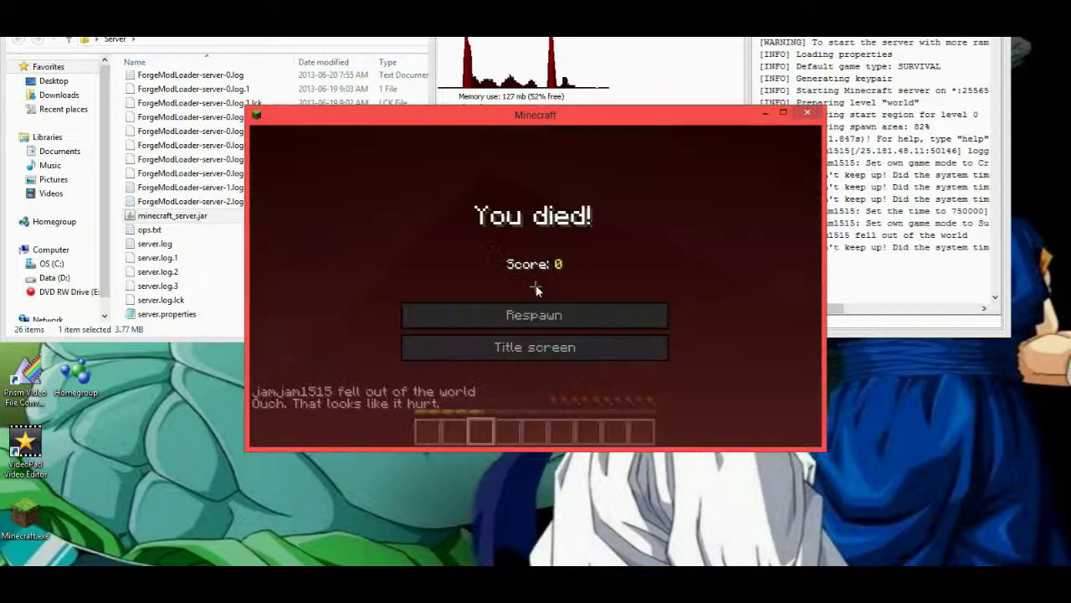
Respawn and walk along the green path into the red building's doorway.
left_click(537, 315)
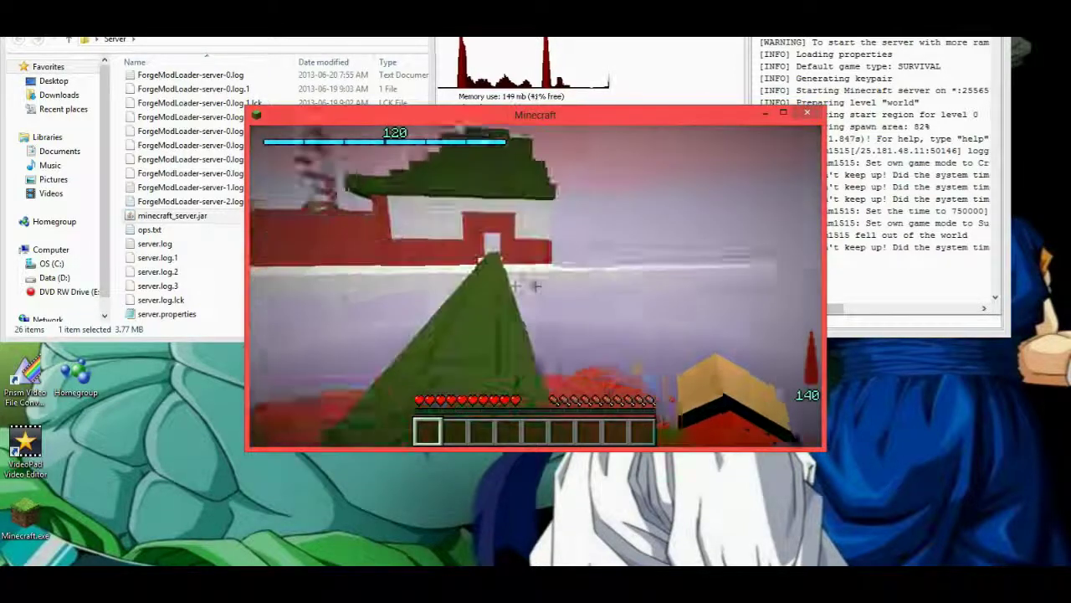
key("w")
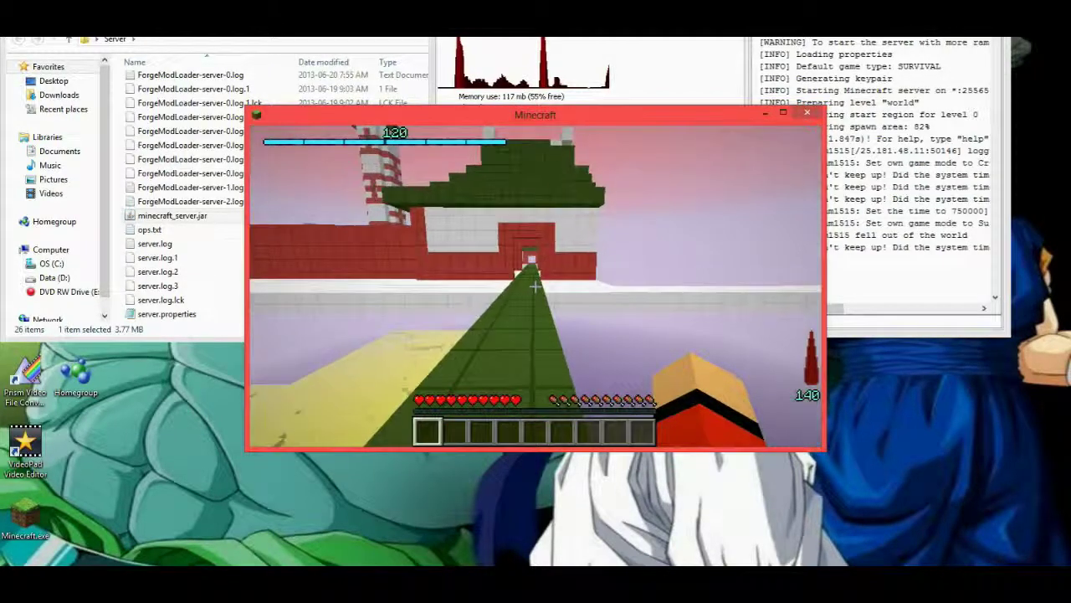
key("w")
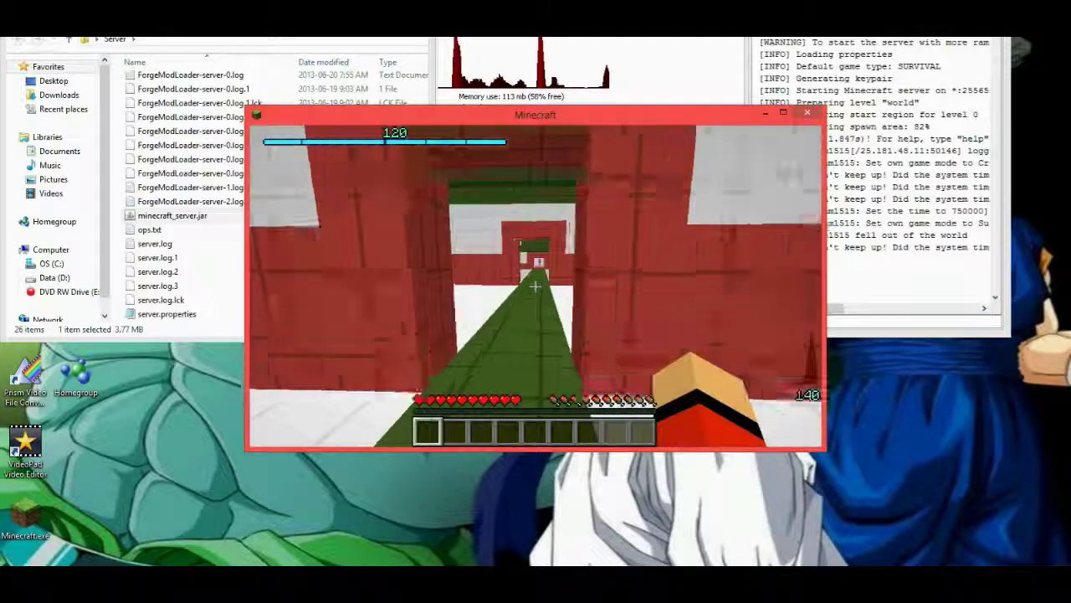
key("w")
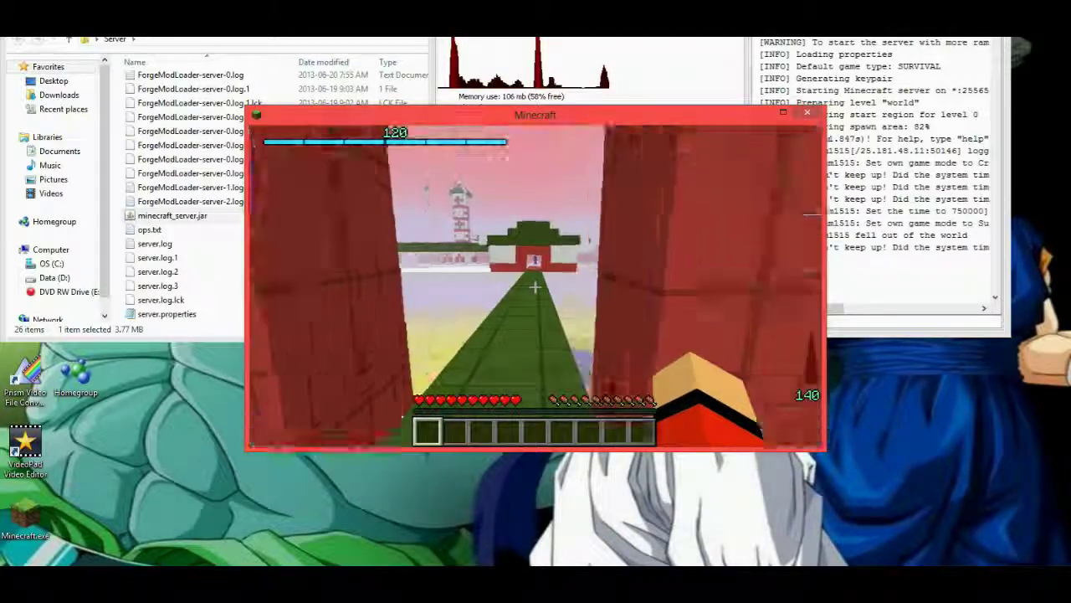
key("w")
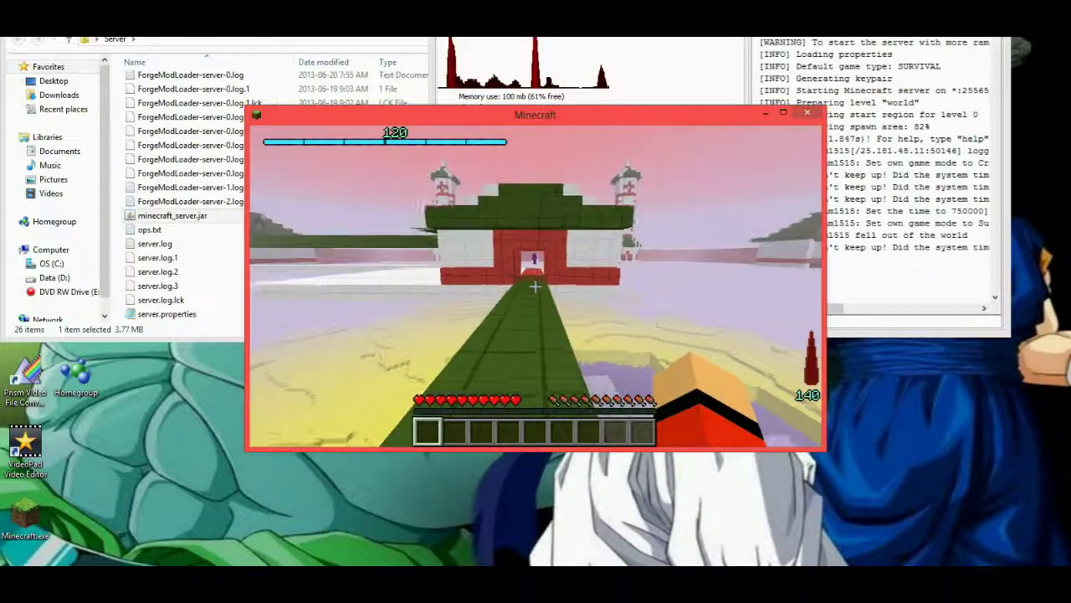
Walk past the towers and the purple-suited player, across the snowy spawn area.
key("w")
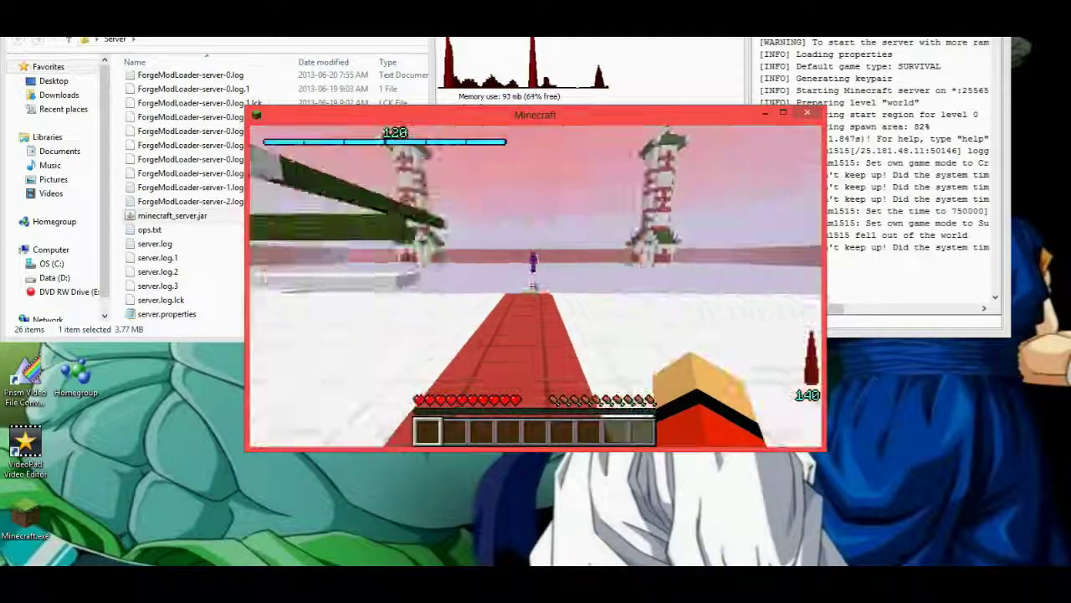
key("w")
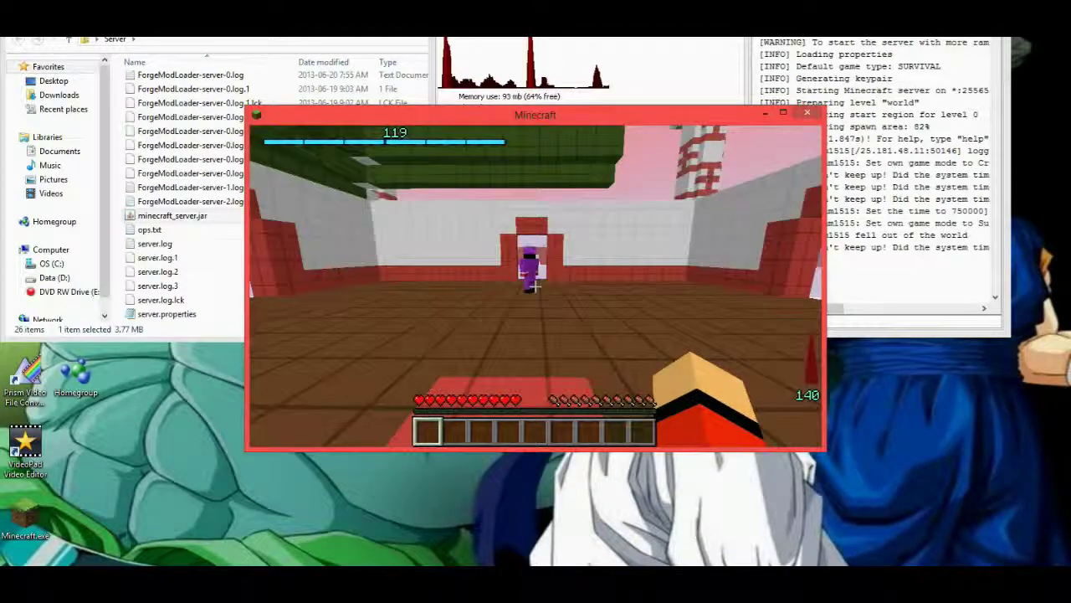
key("w")
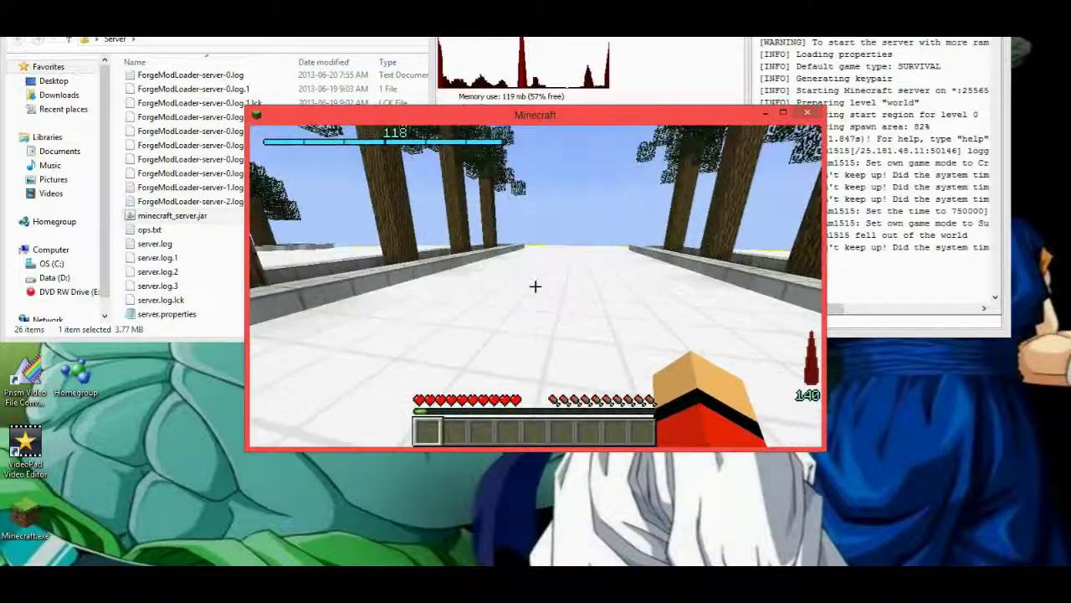
key("w")
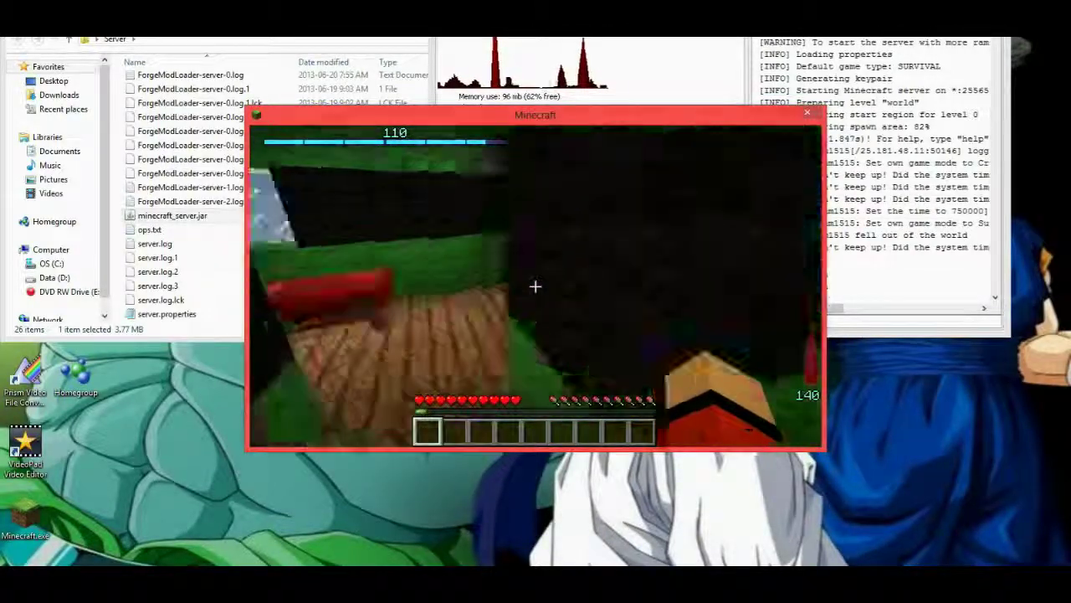
Check the inventory briefly, then walk through the wooden doorway into the green-walled room.
key("e")
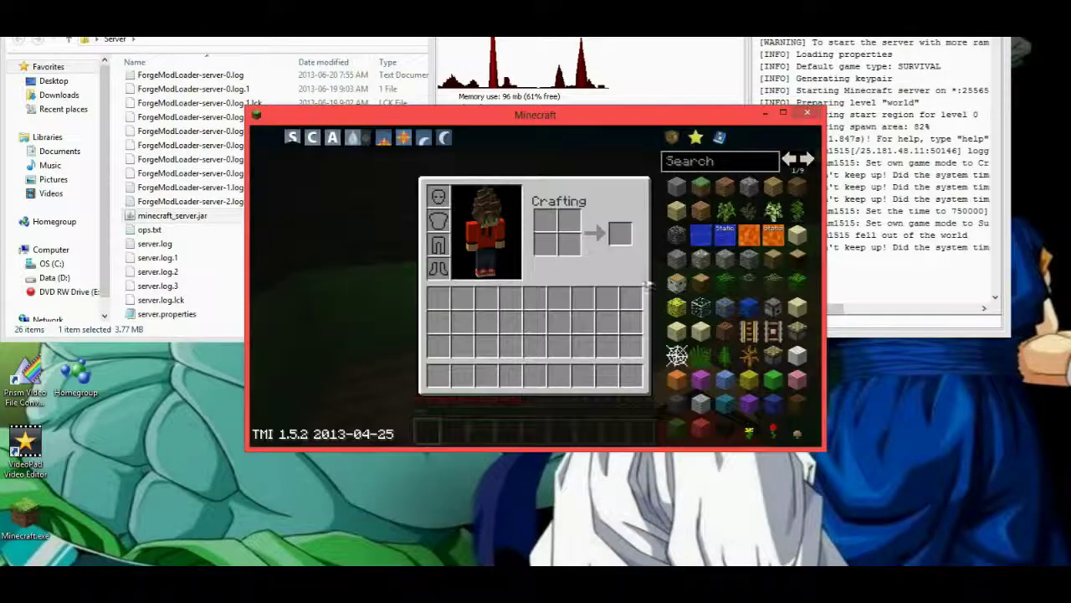
key("e")
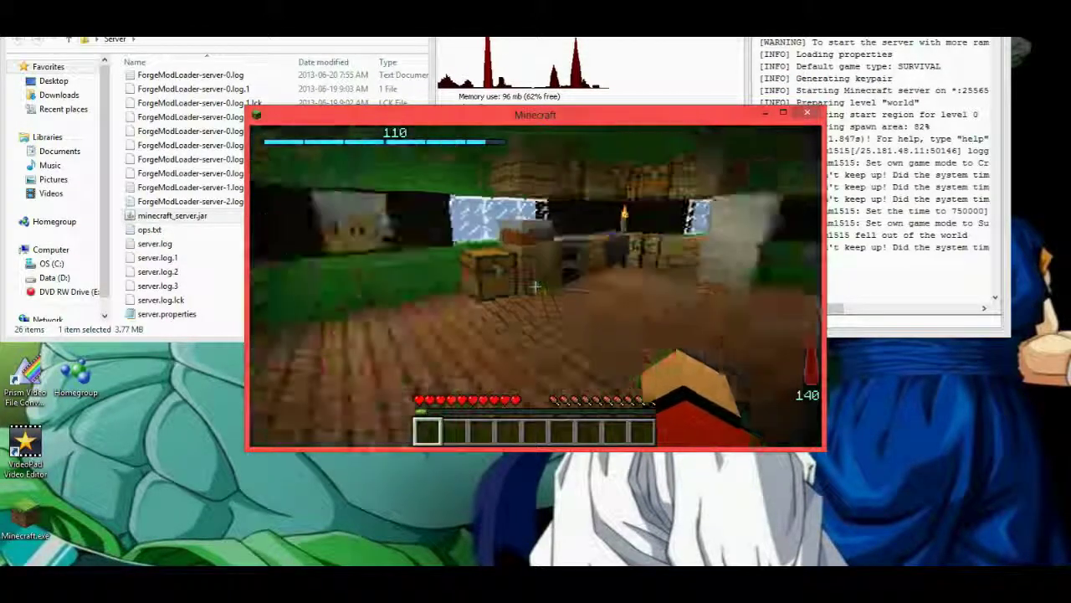
key("w")
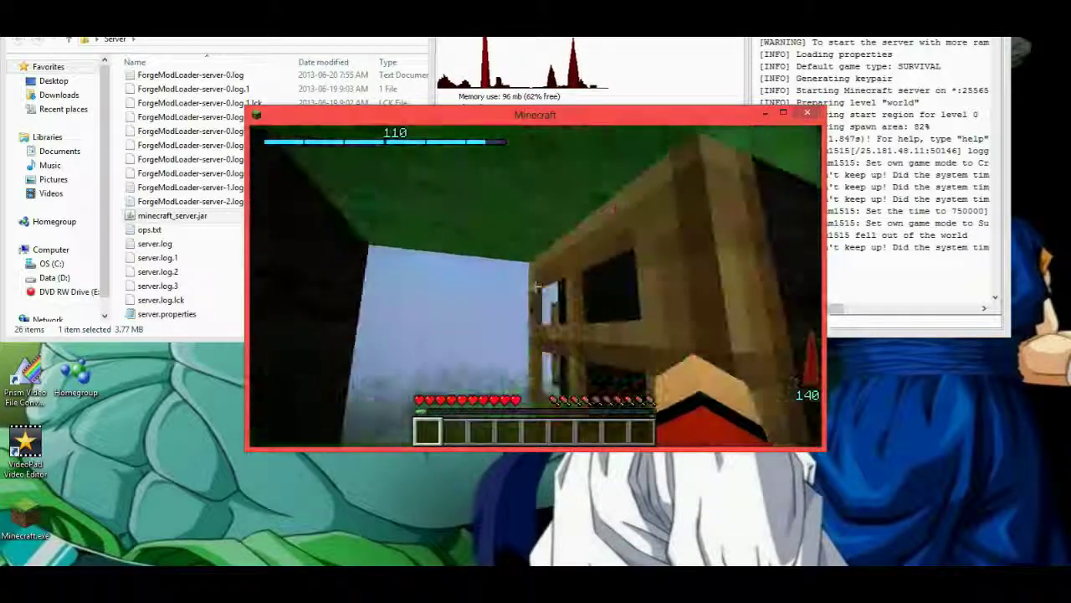
key("w")
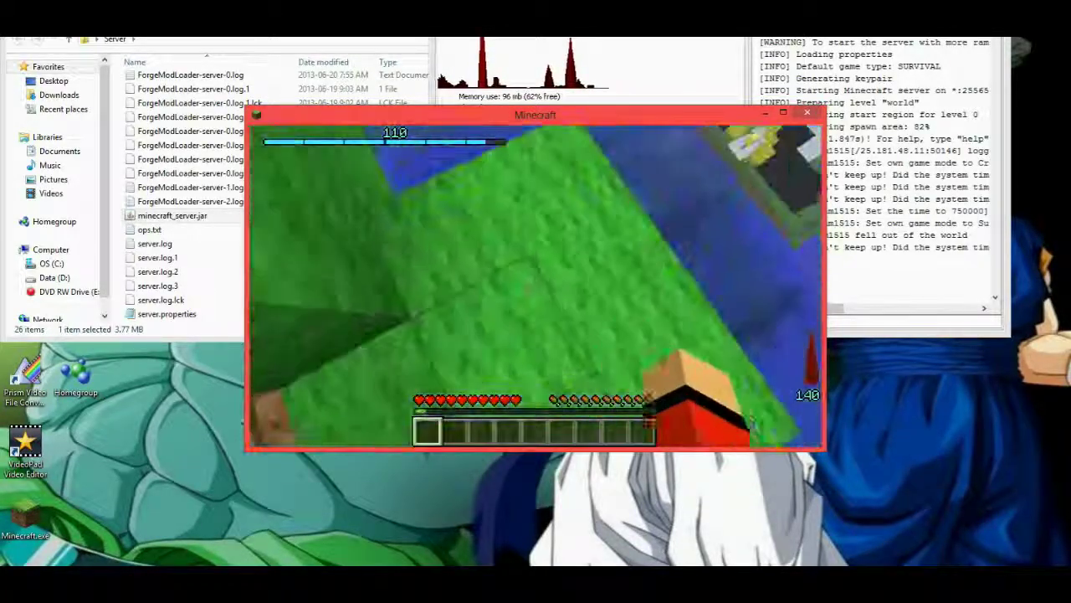
key("w")
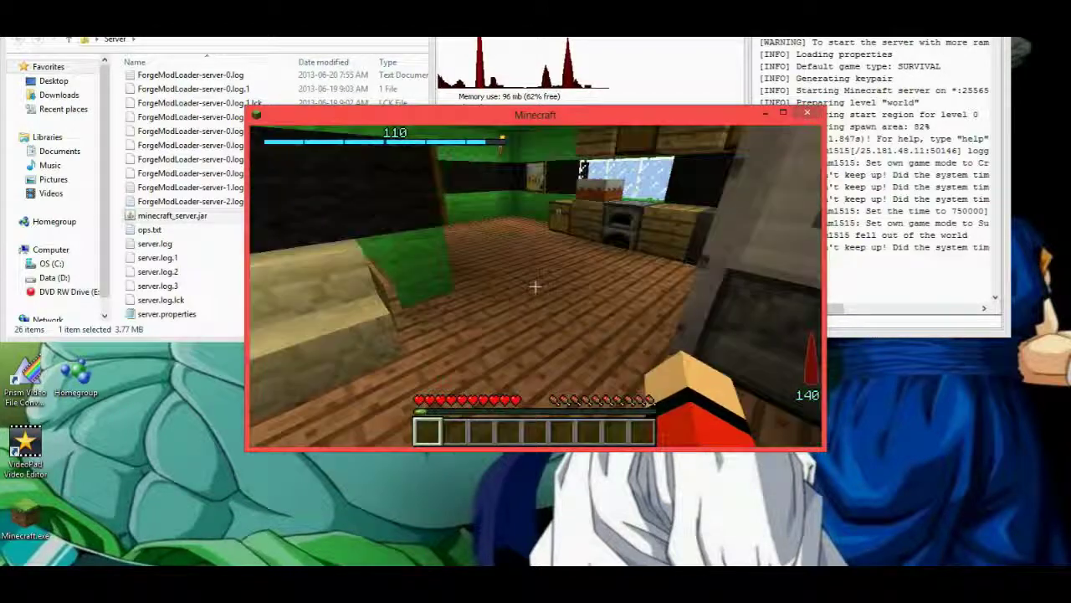
Look over the green room's chests and painting, then bring up the inventory with the TMI panel.
key("w")
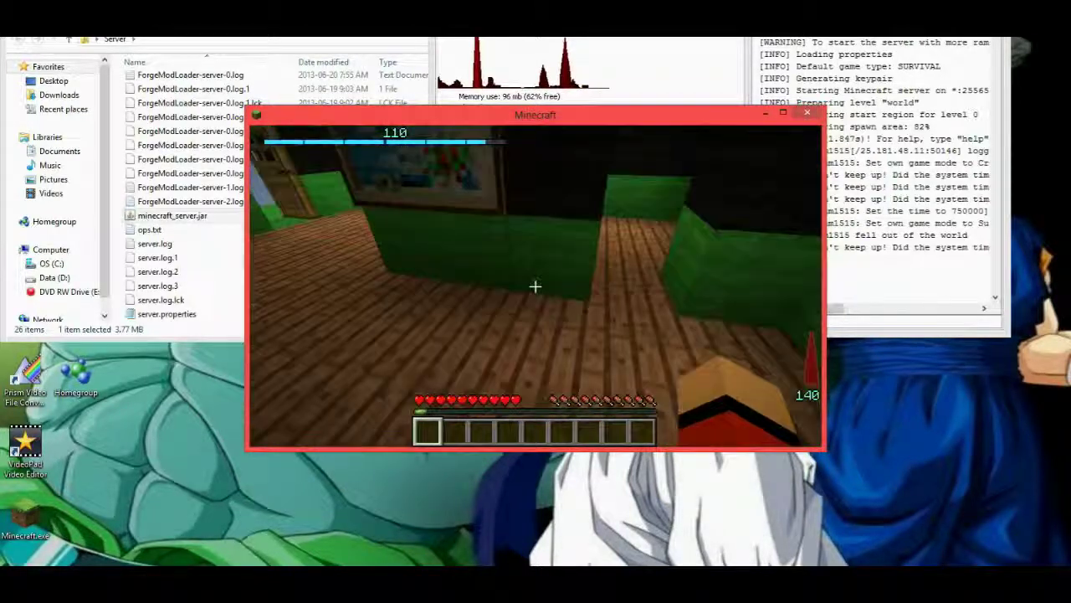
key("w")
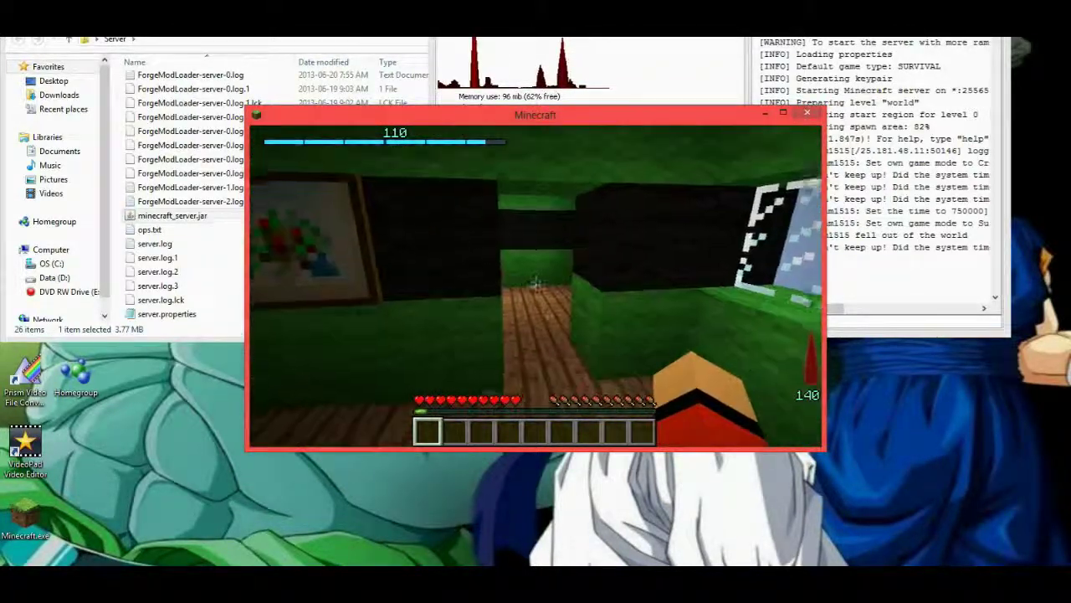
key("w")
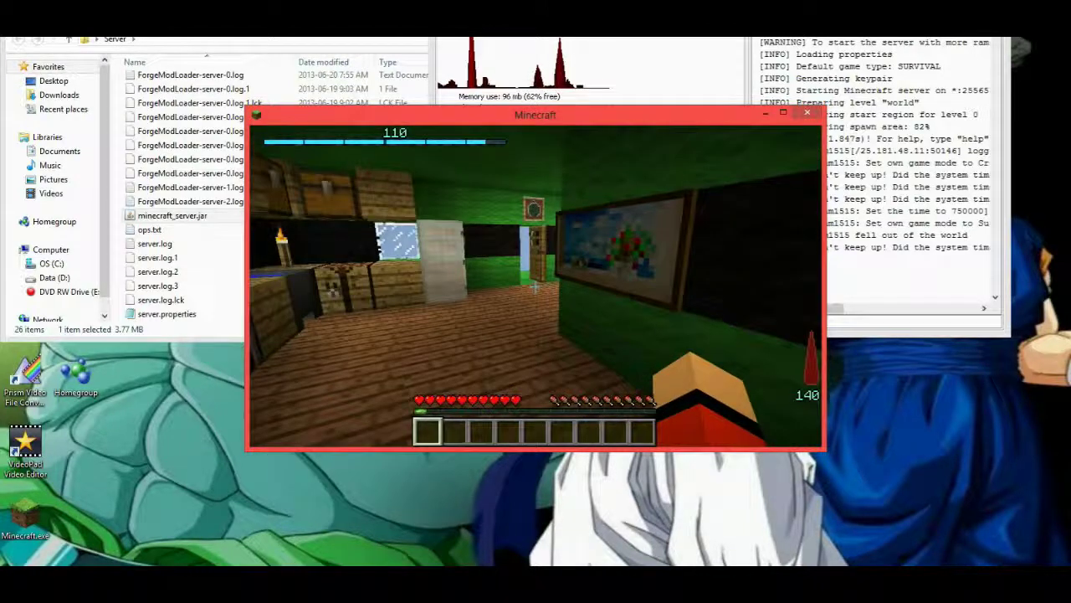
key("e")
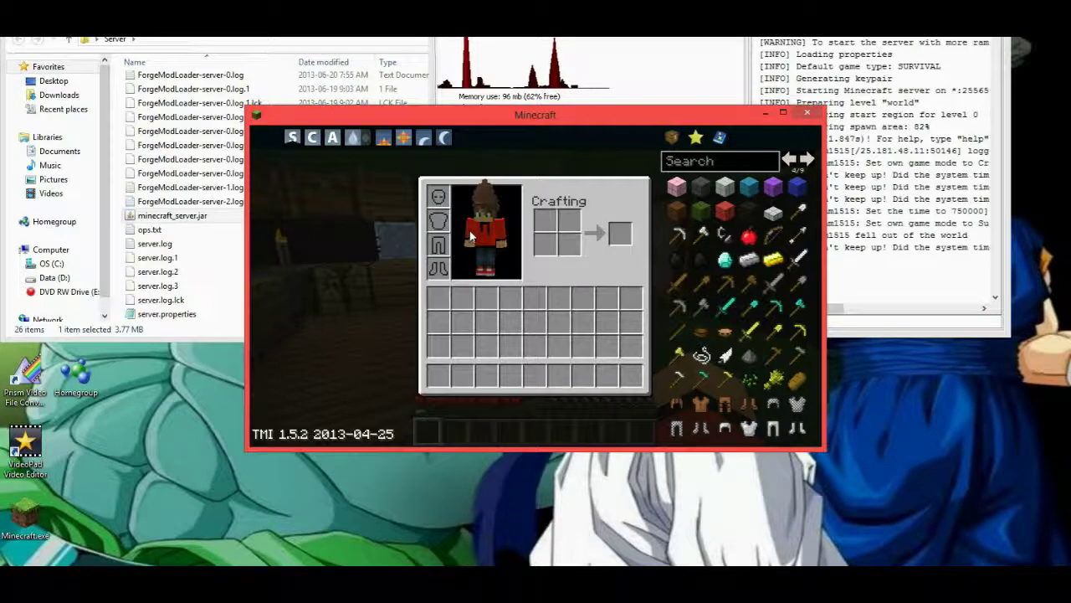
Use the TMI panel's sun icon to set the world time to 774000.
left_click(403, 139)
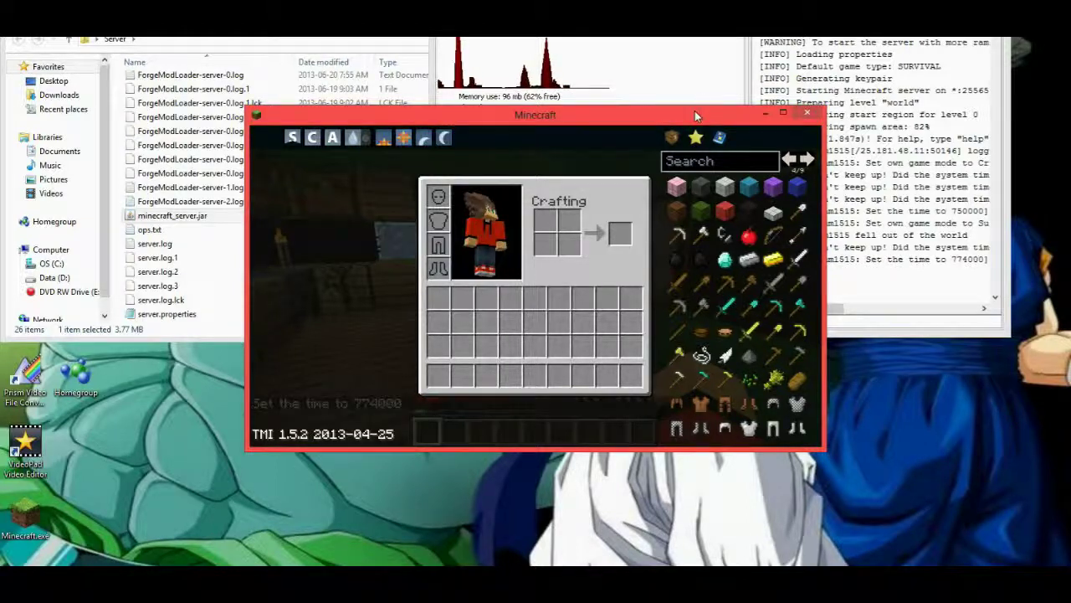